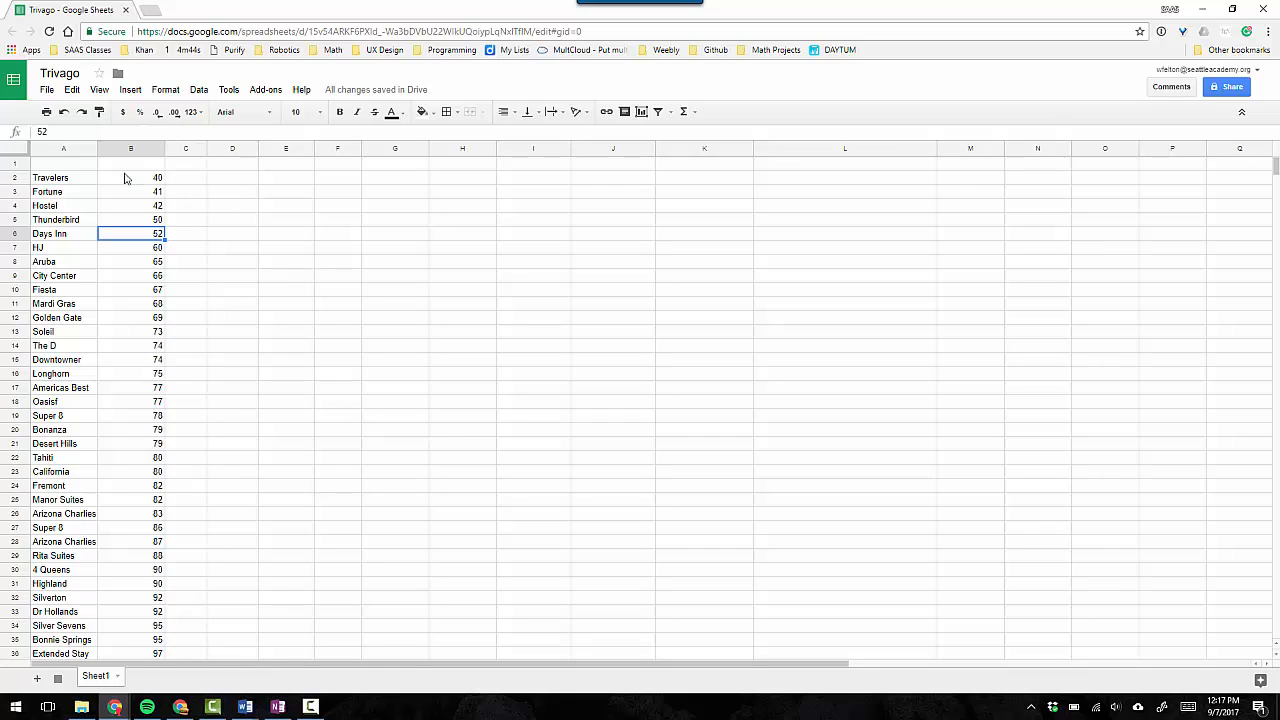
Widen column C slightly.
left_click(188, 178)
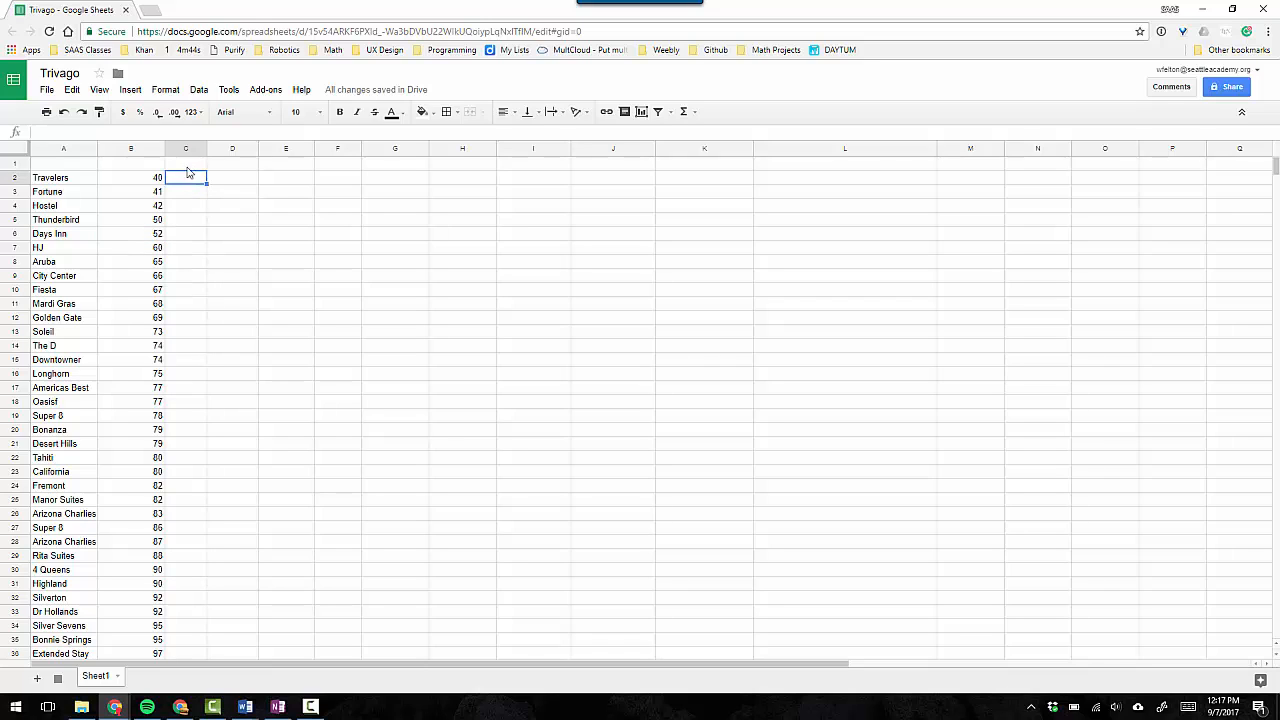
left_click_drag(207, 150, 217, 151)
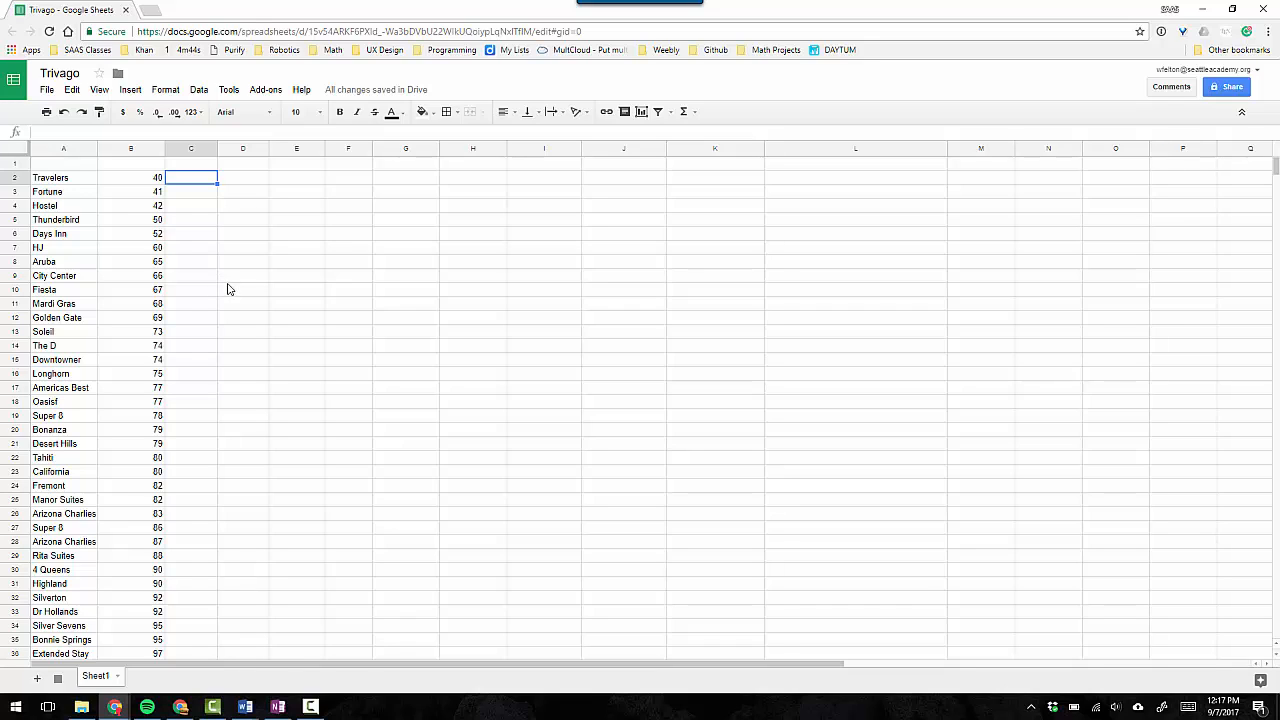
Look over the hotel names in column A and their prices in column B at 175% page zoom.
left_click(72, 180)
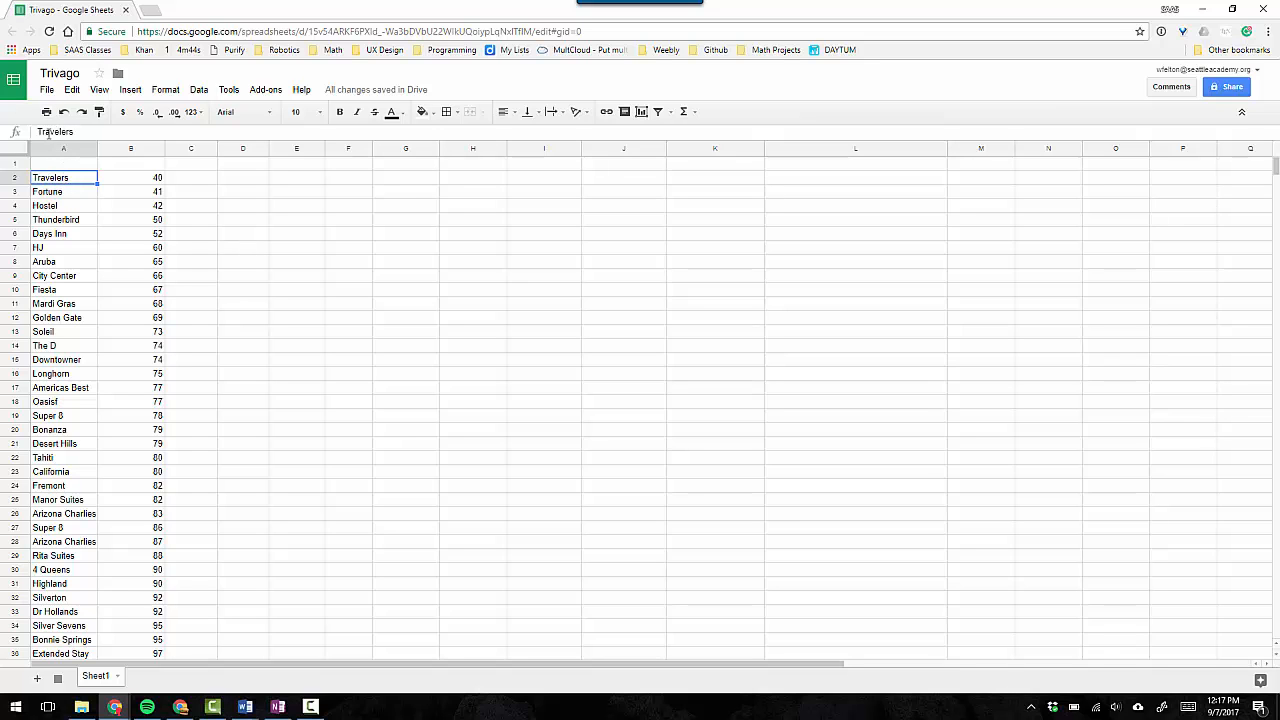
key("ctrl+equal")
key("ctrl+equal")
key("ctrl+equal")
key("ctrl+equal")
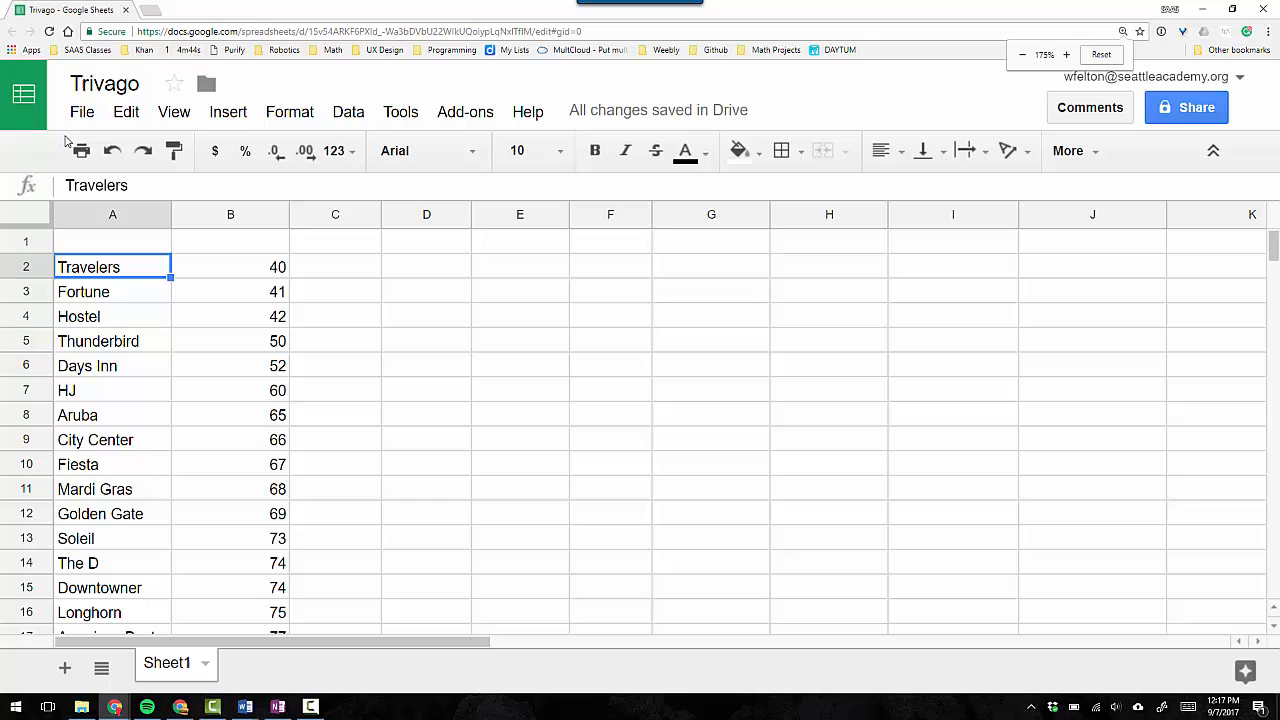
left_click(251, 268)
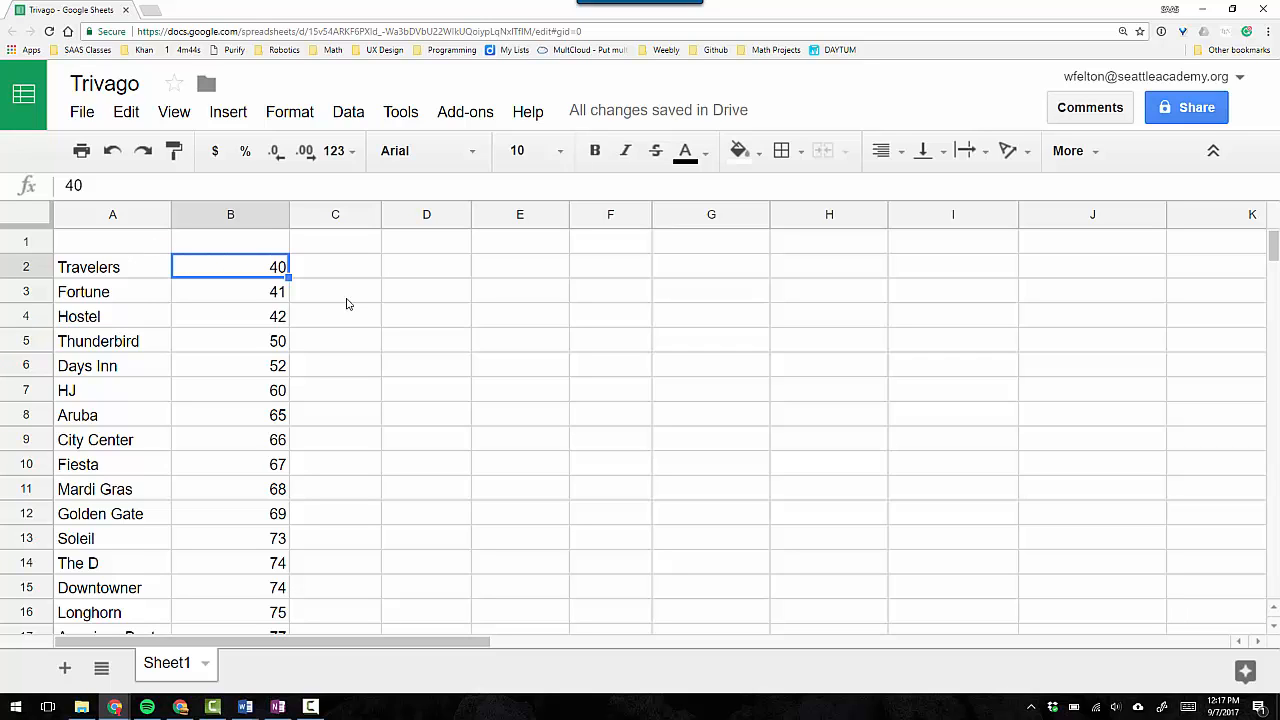
scroll(349, 305, "down", 1)
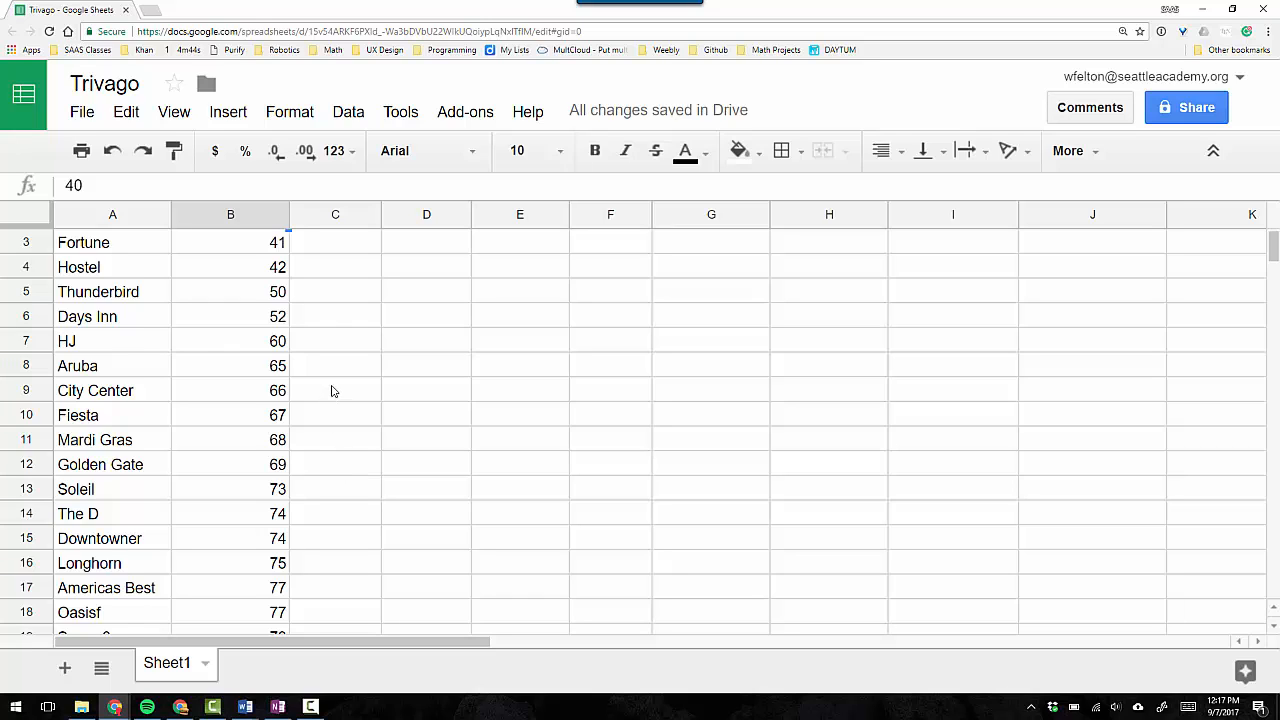
scroll(333, 391, "up", 1)
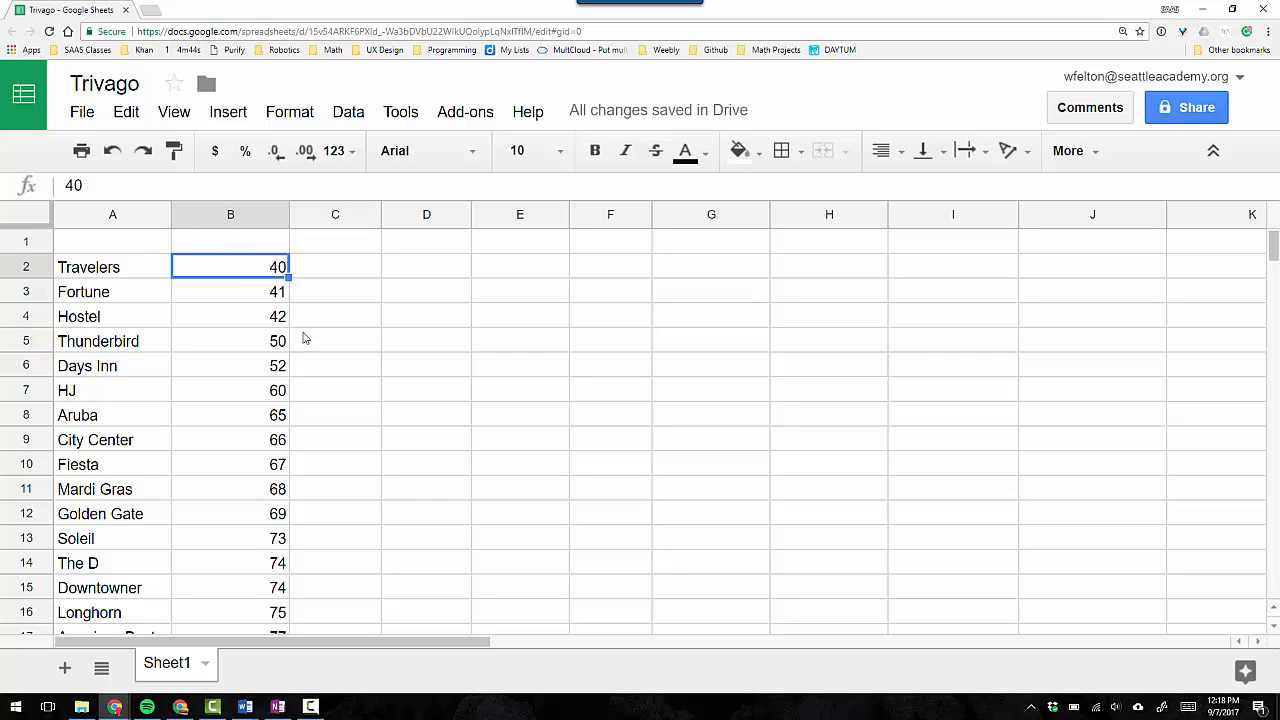
Enter the column headers "Hotel" in A1 and "Cost" in B1.
left_click(139, 249)
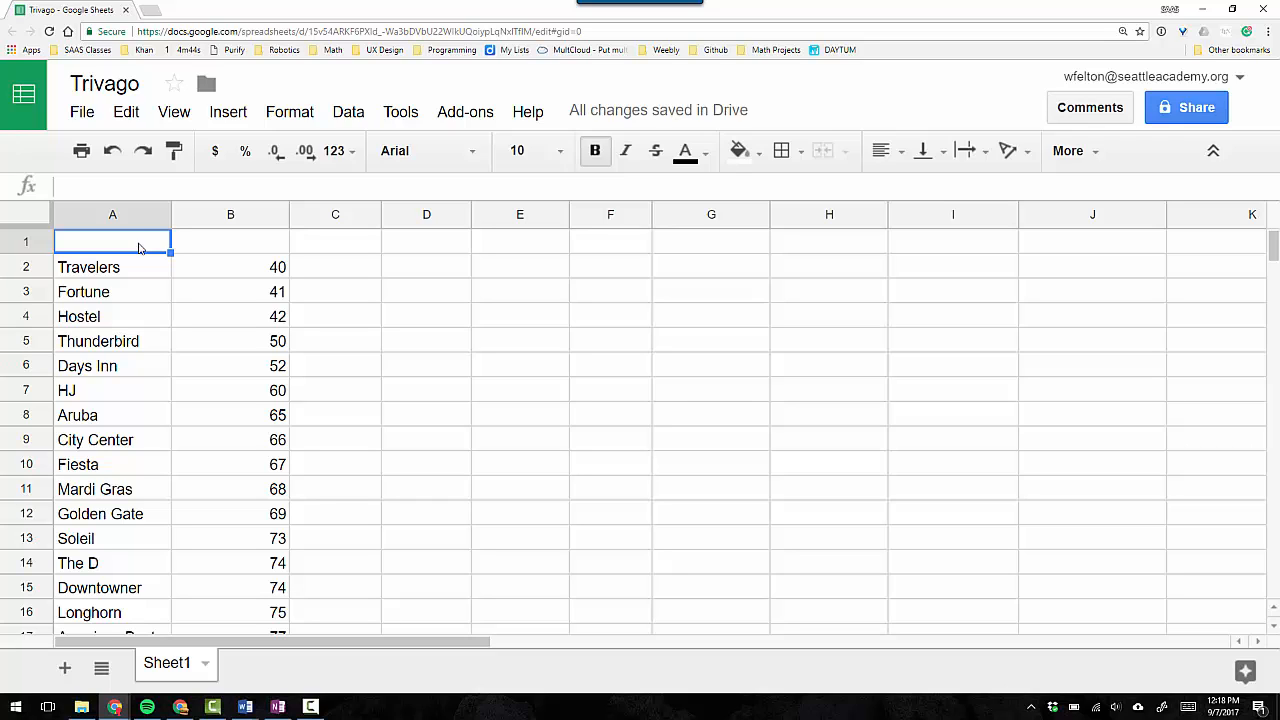
type("Hotel")
key("Tab")
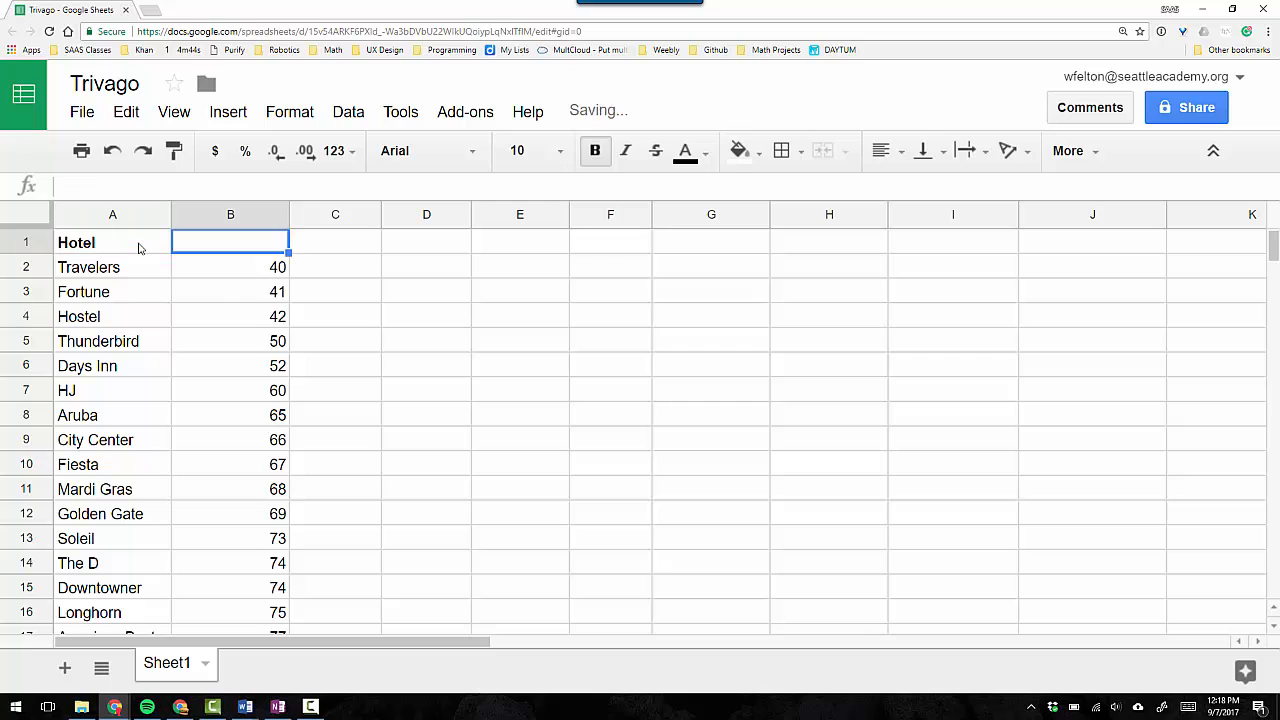
type("Cost")
key("Return")
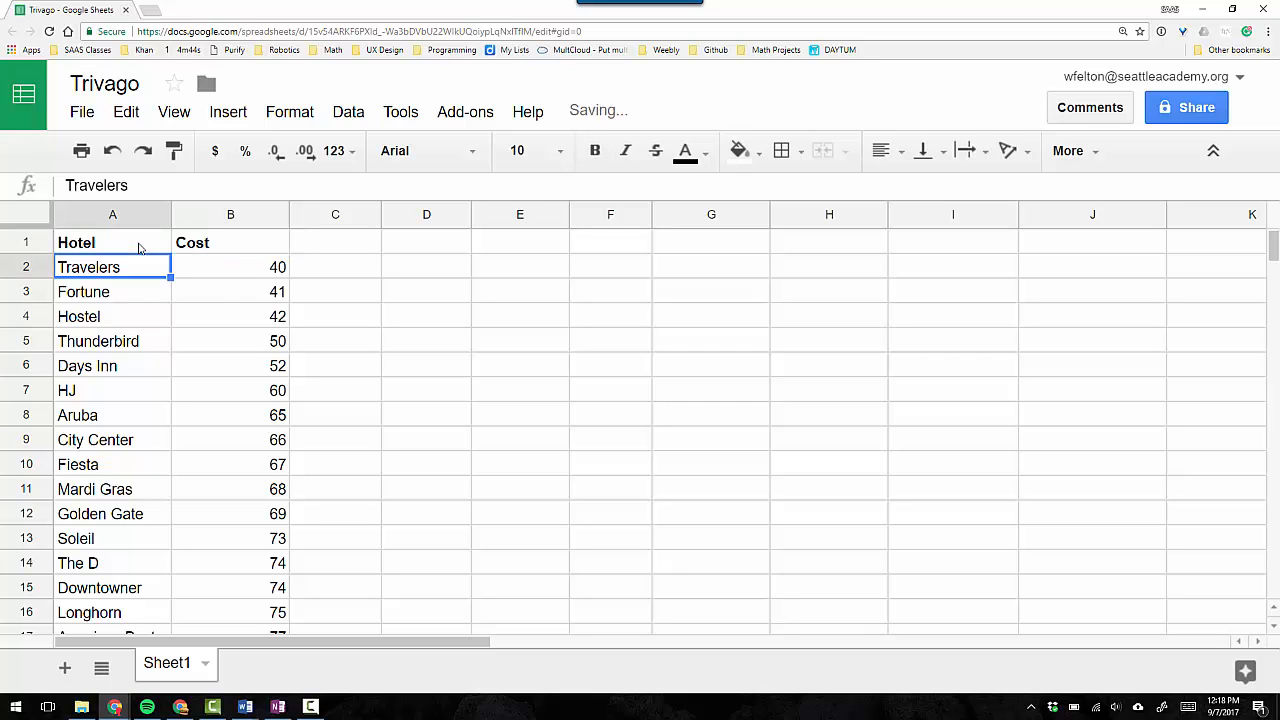
Select the two header cells A1:B1.
key("Up")
key("shift+Right")
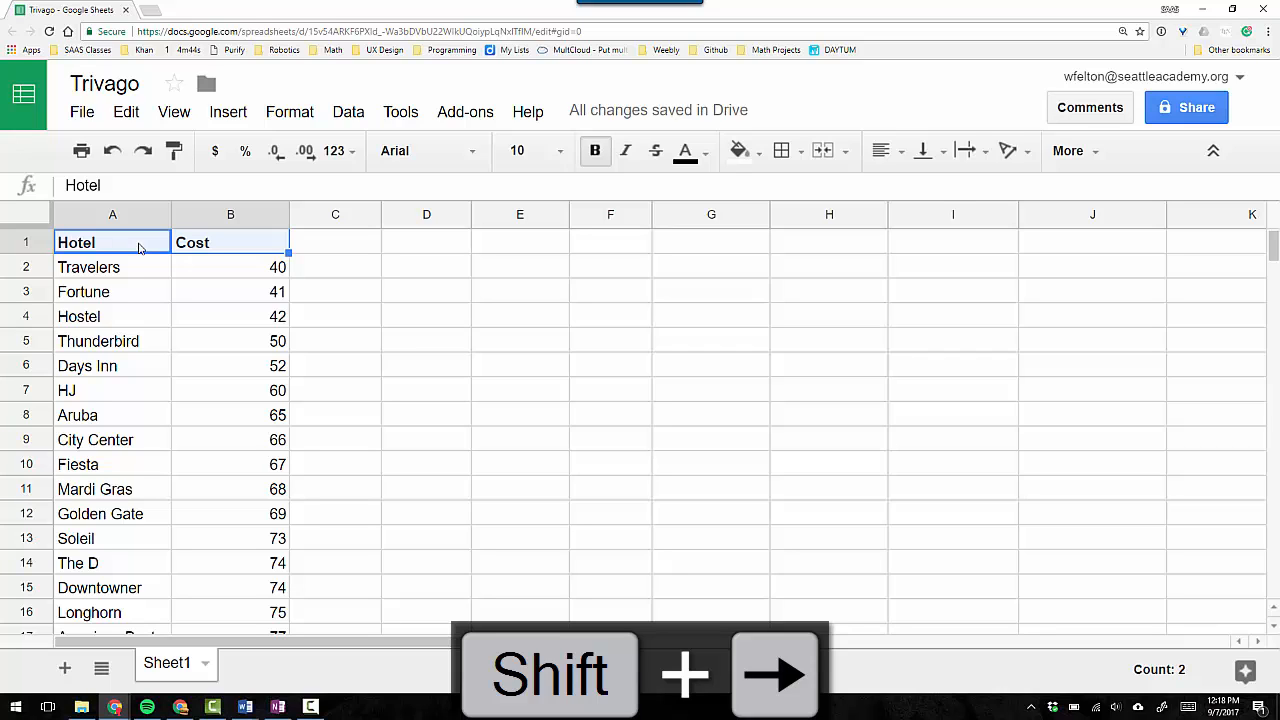
left_click(137, 267)
left_click_drag(137, 249, 194, 243)
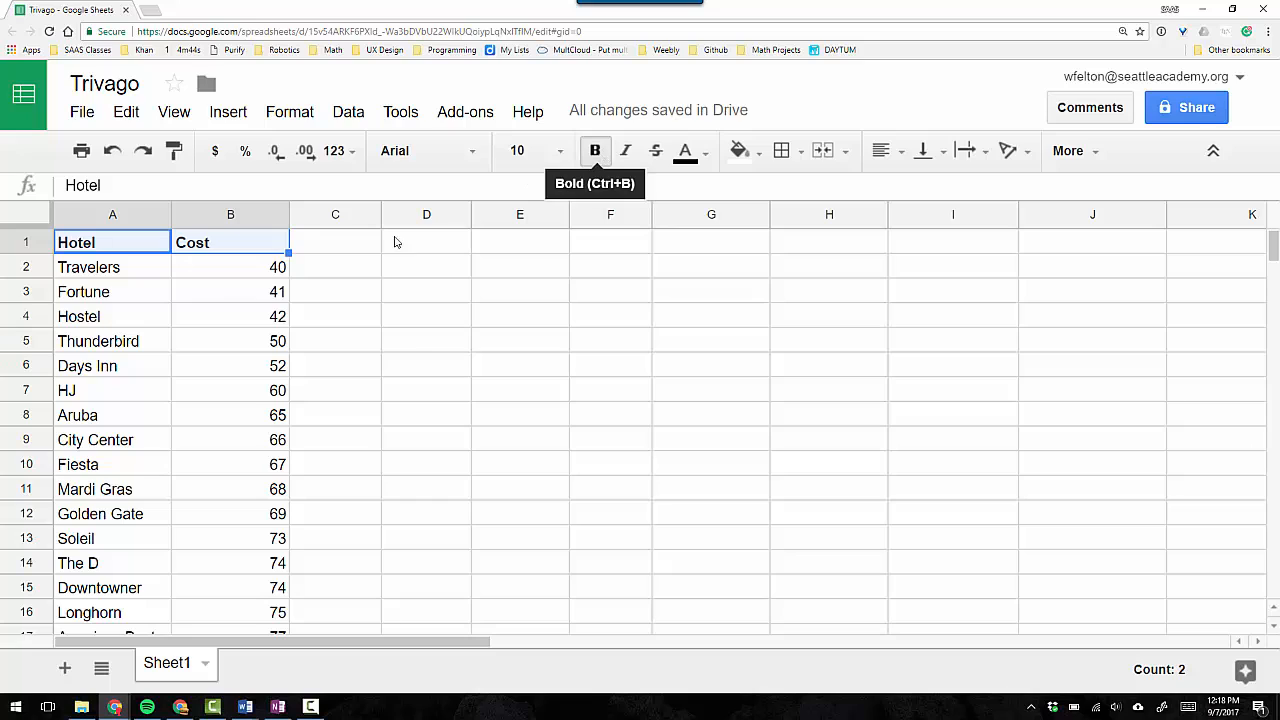
Extend the selection from the Hotel header to A1:B3, and shrink it back to A1.
left_click(117, 251)
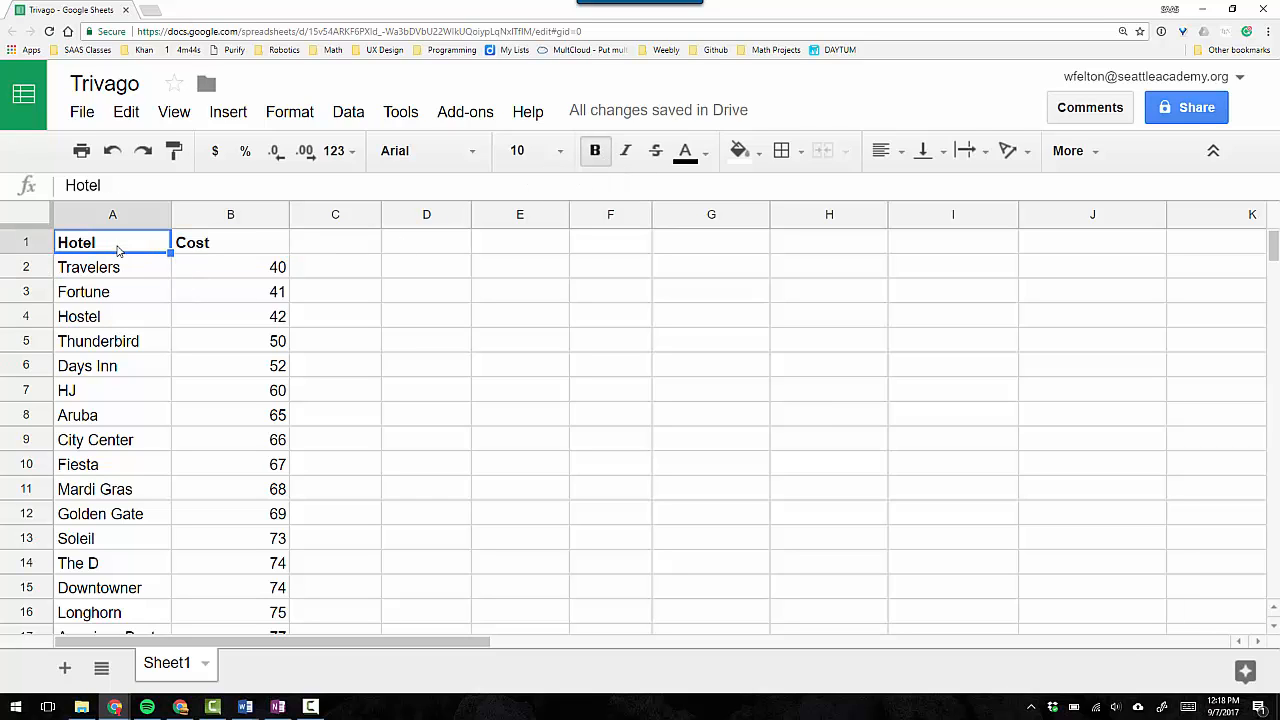
key("shift+Right")
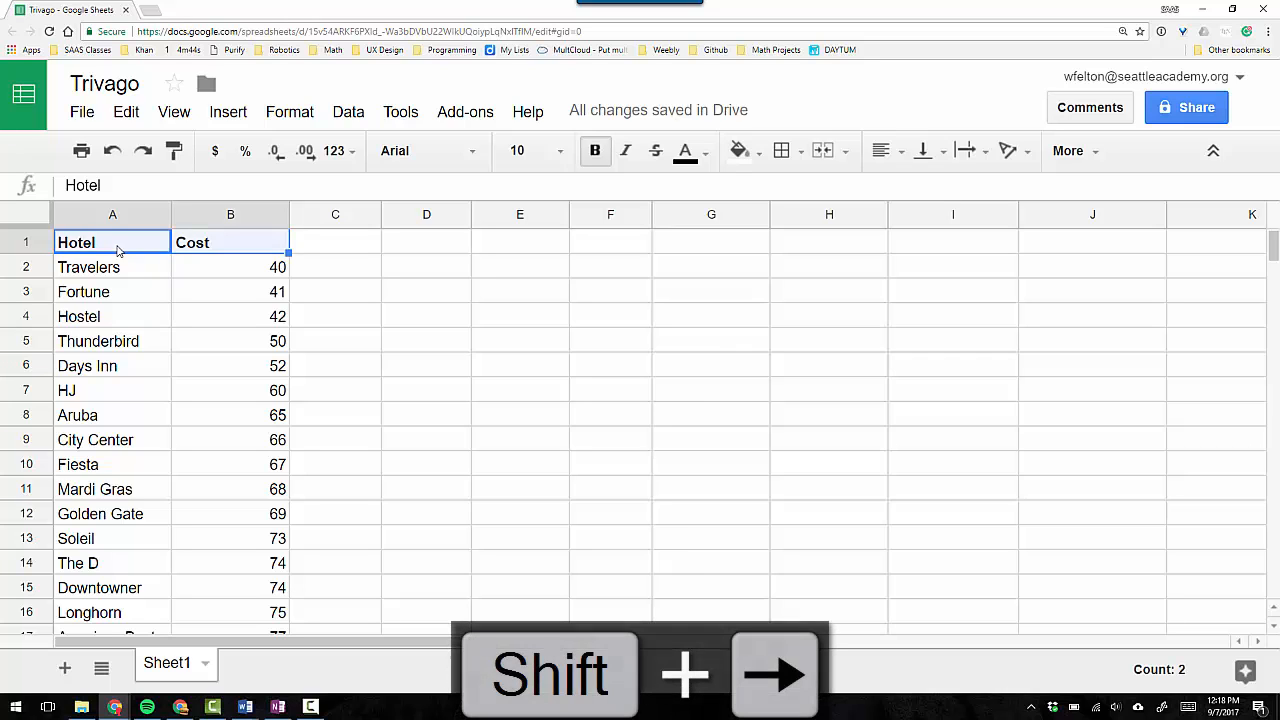
key("shift+Down")
key("shift+Down")
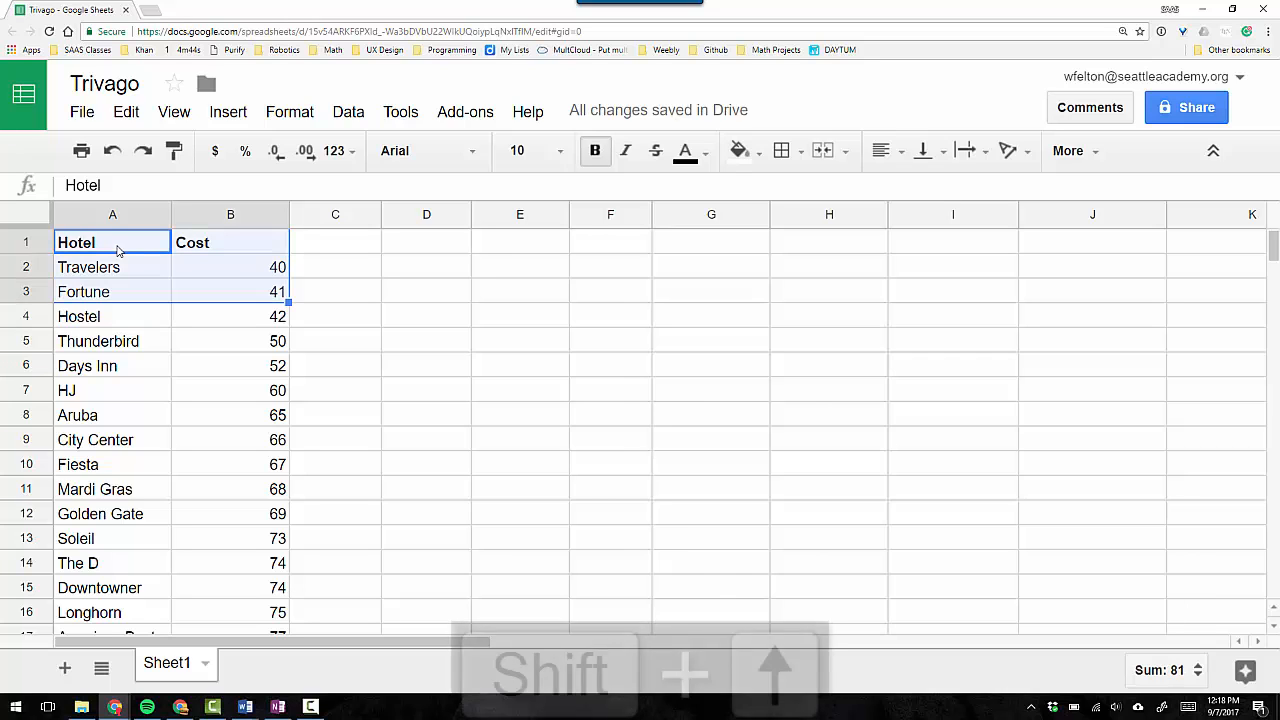
key("shift+Up")
key("shift+Up")
key("shift+Left")
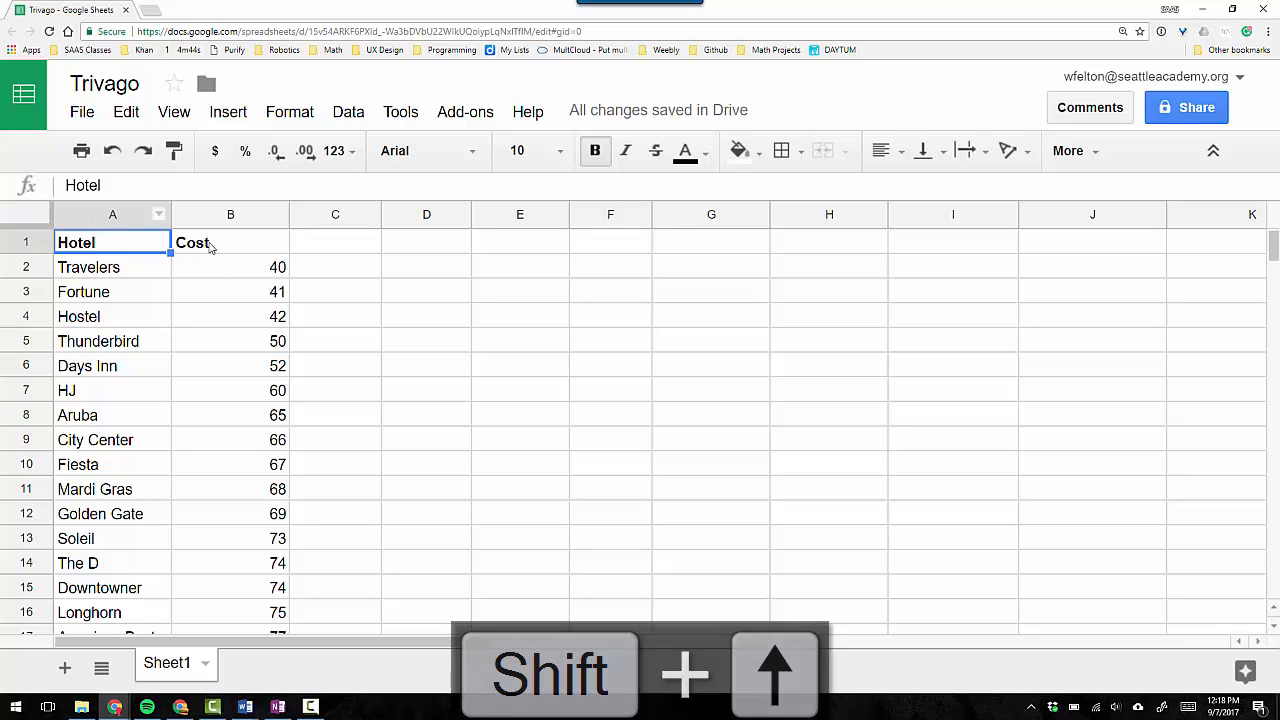
Sort the range covering columns A and B by Cost, A → Z, treating the first row as a header row.
left_click_drag(116, 220, 194, 214)
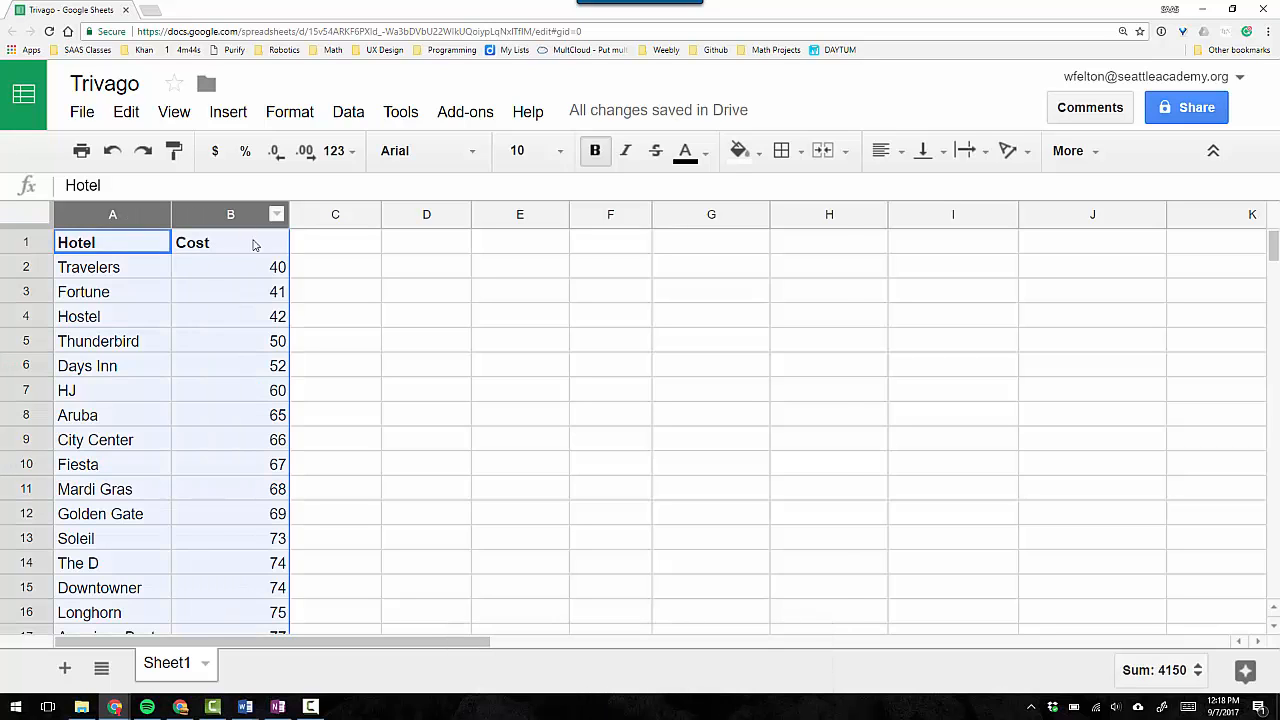
left_click(245, 250)
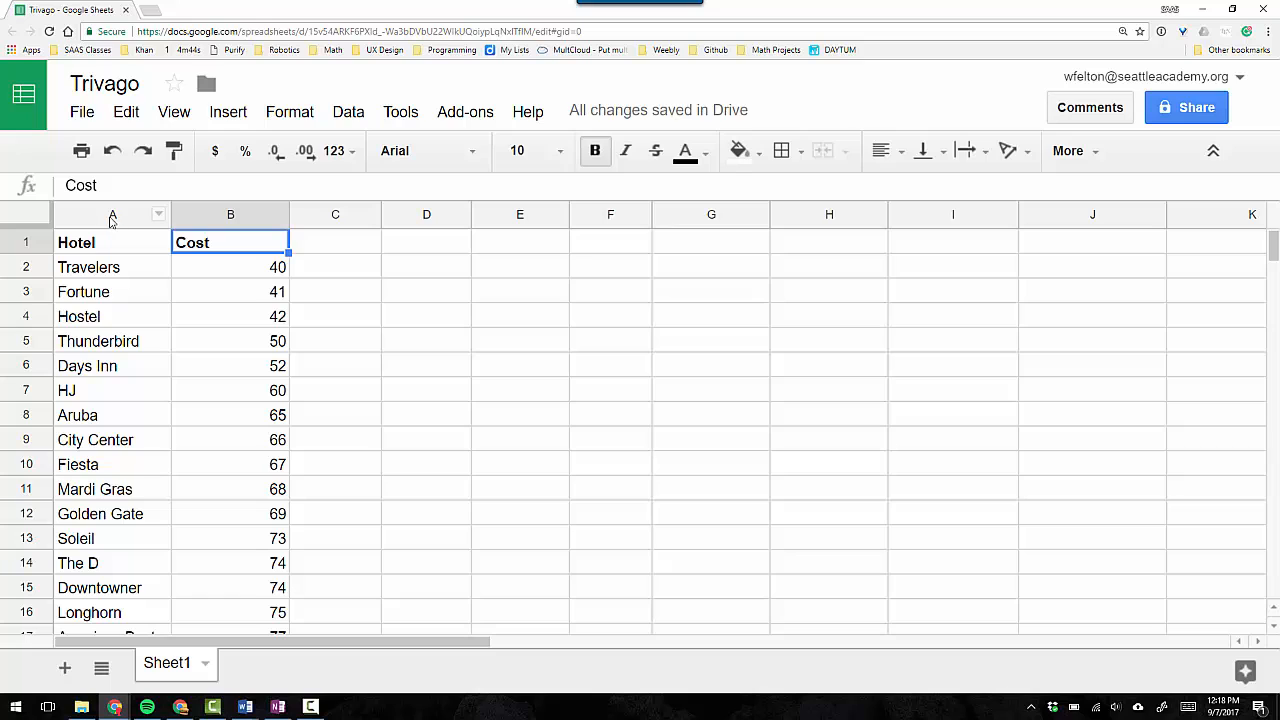
left_click_drag(112, 220, 228, 214)
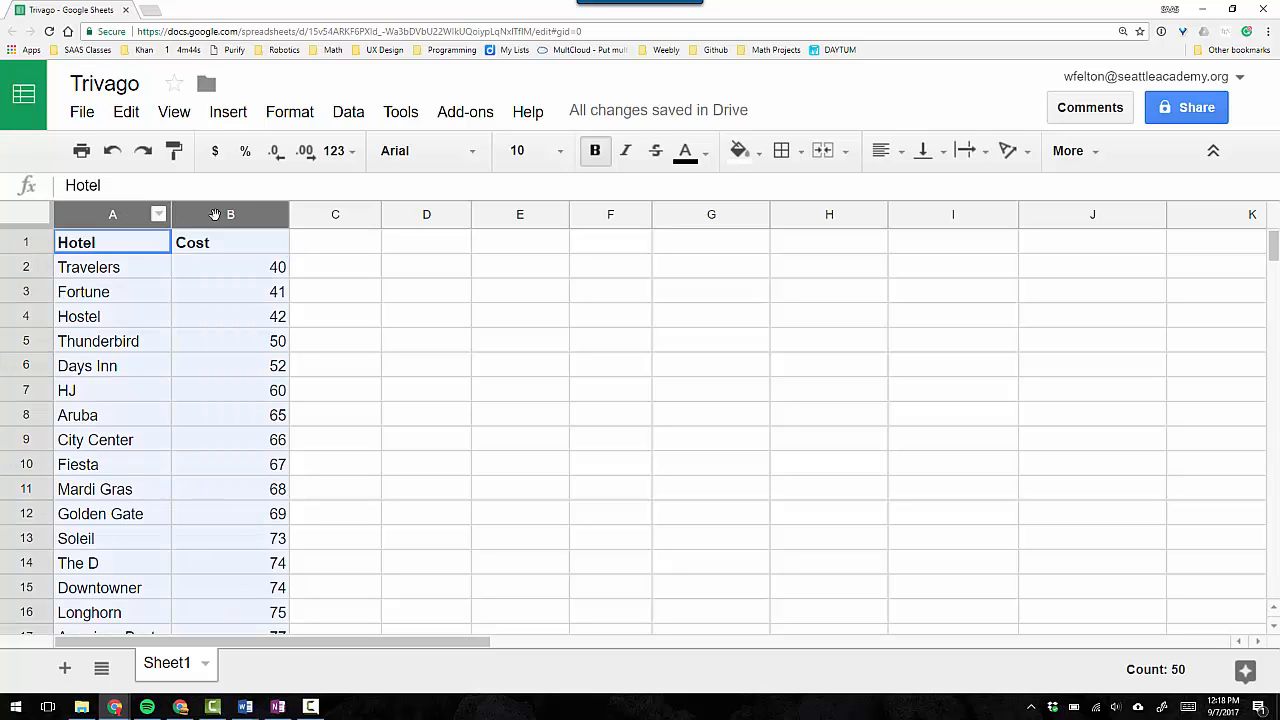
left_click(350, 112)
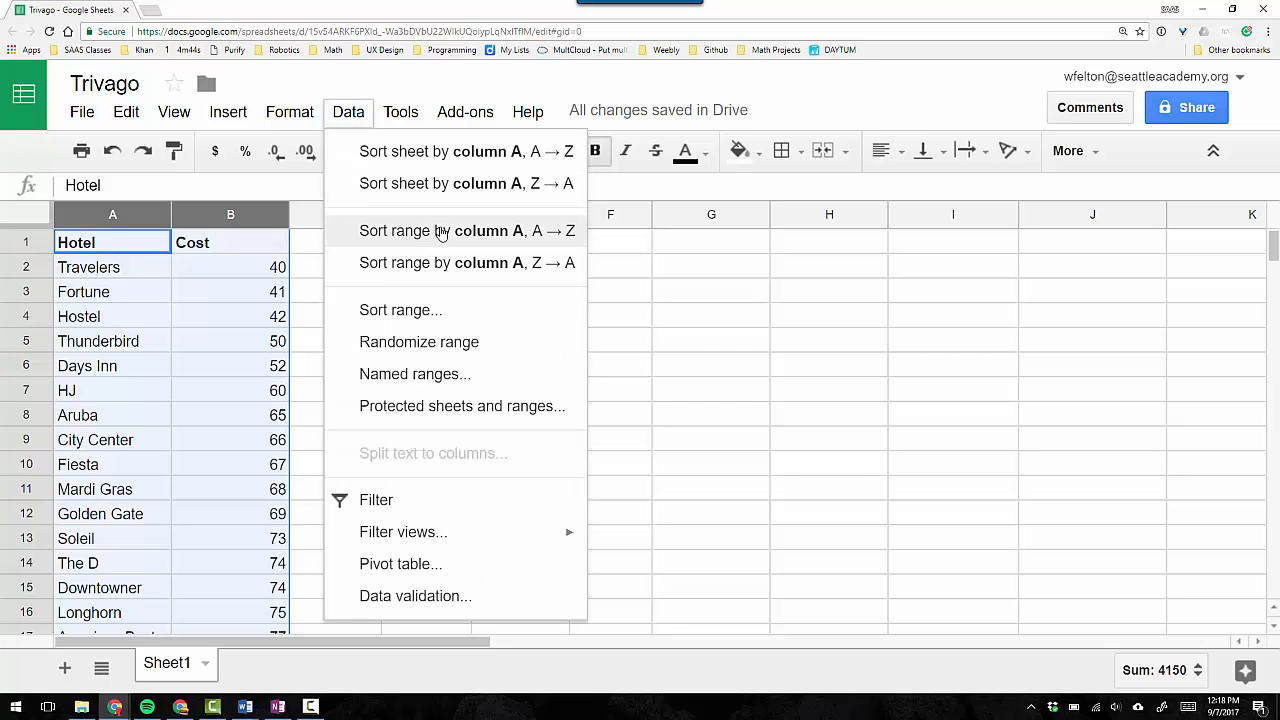
left_click(400, 310)
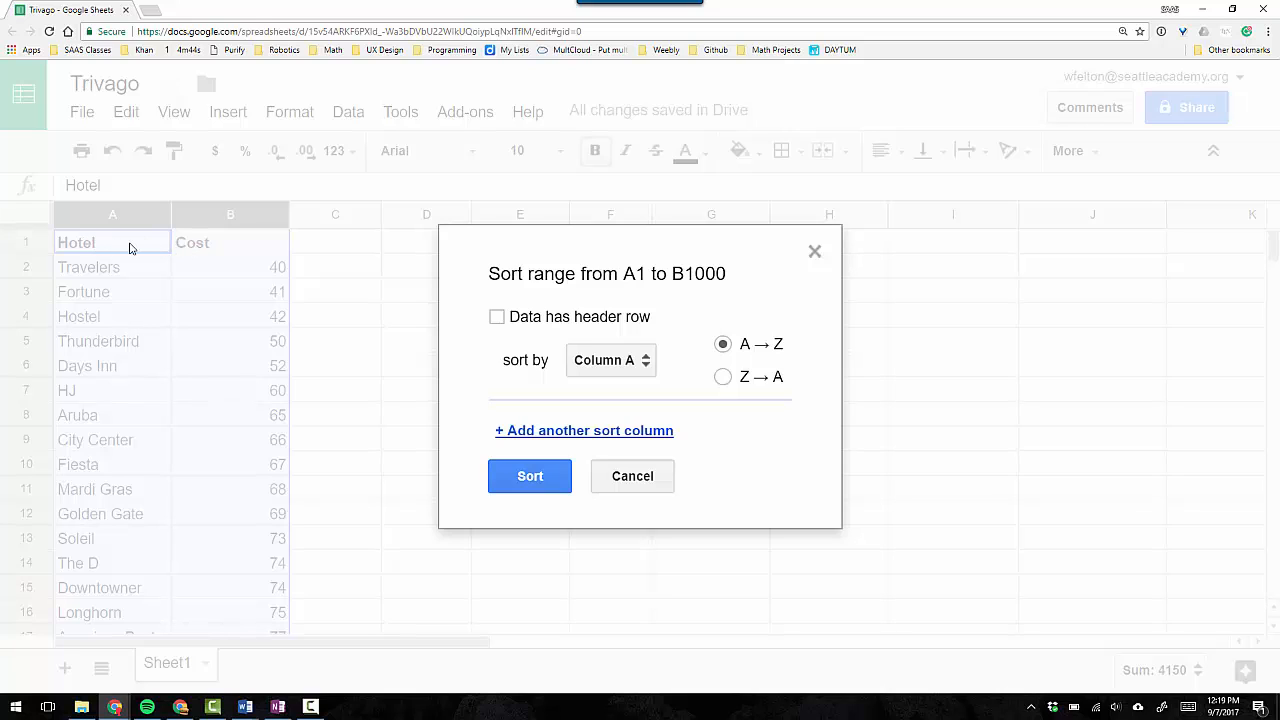
left_click(497, 317)
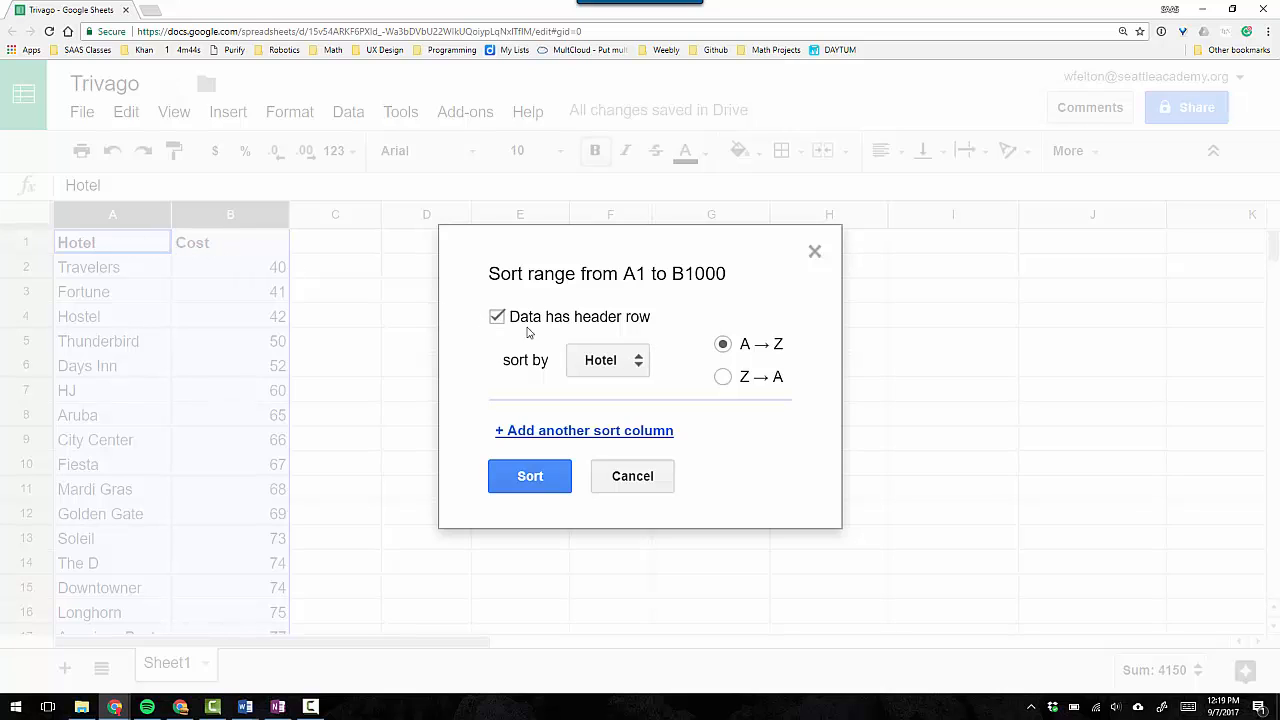
left_click(641, 367)
left_click(640, 396)
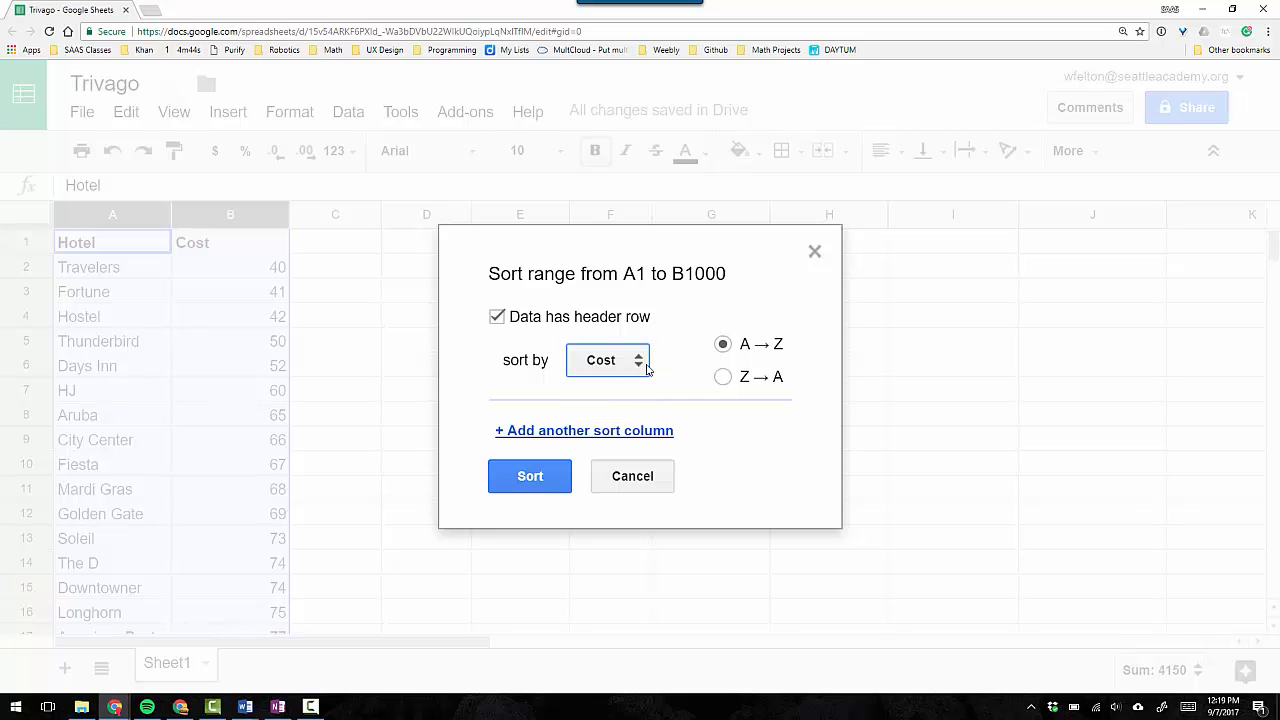
left_click(551, 486)
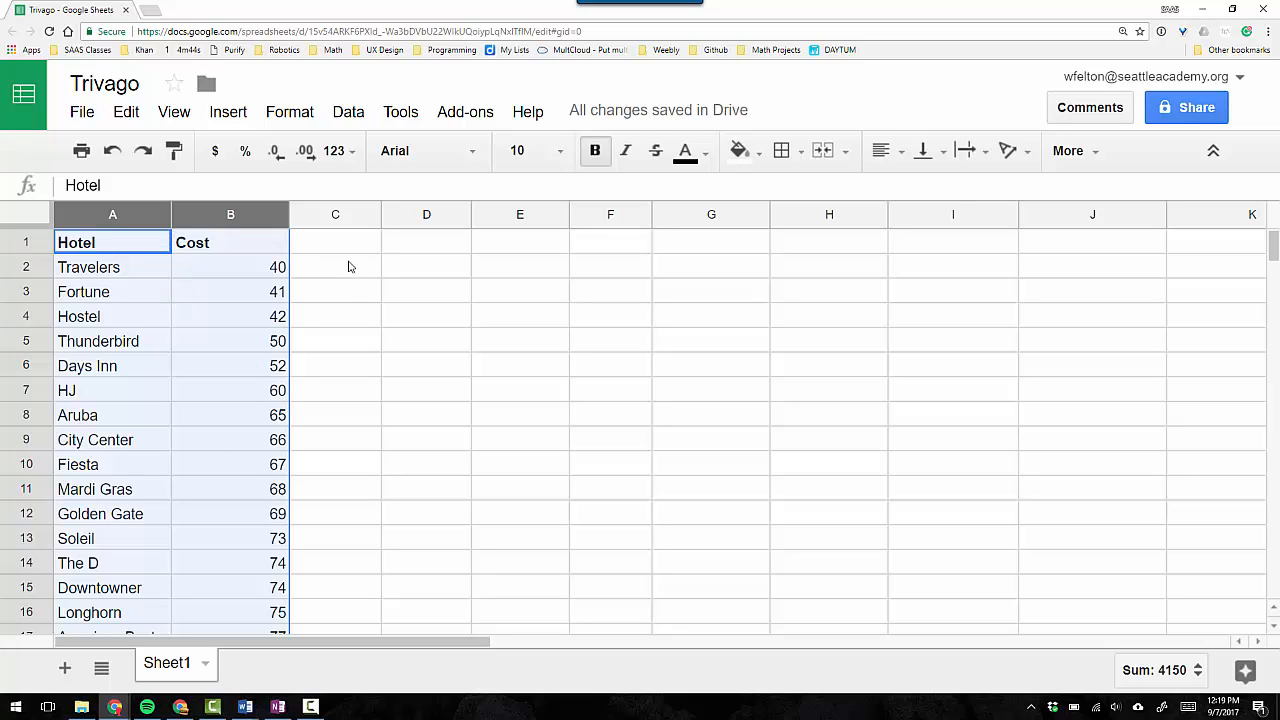
Narrow column B slightly.
left_click(340, 272)
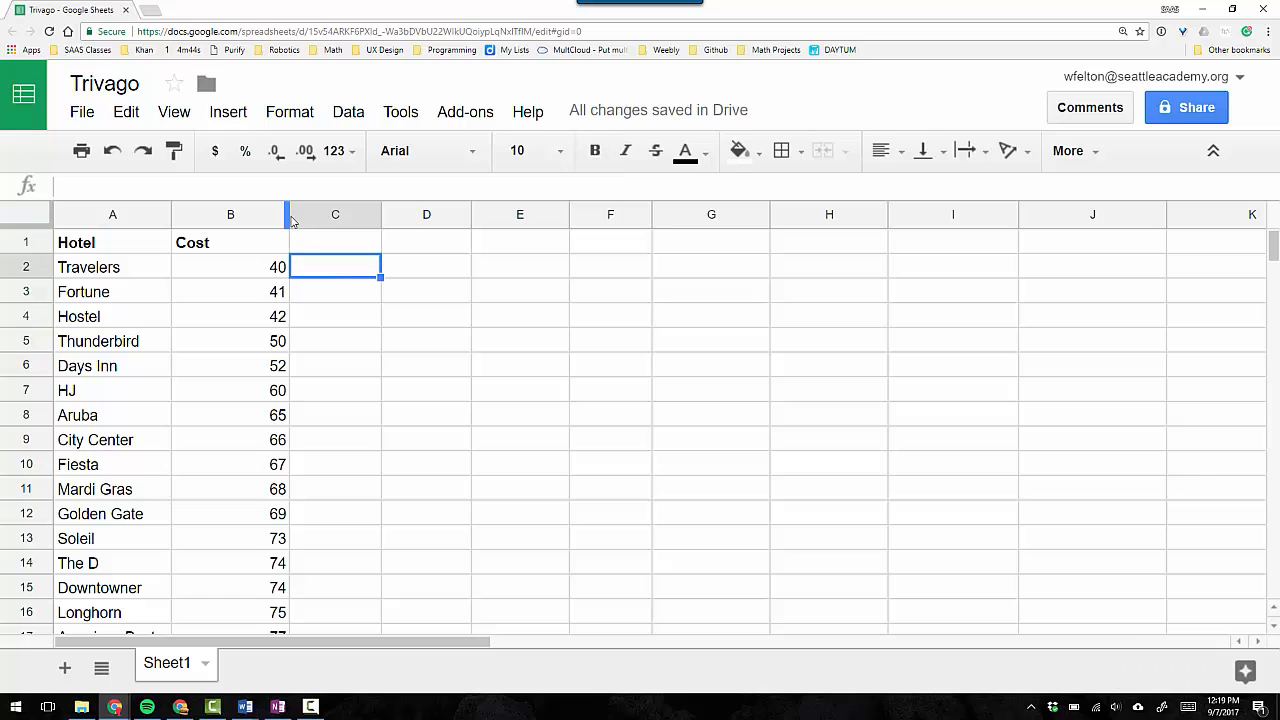
left_click_drag(287, 214, 265, 215)
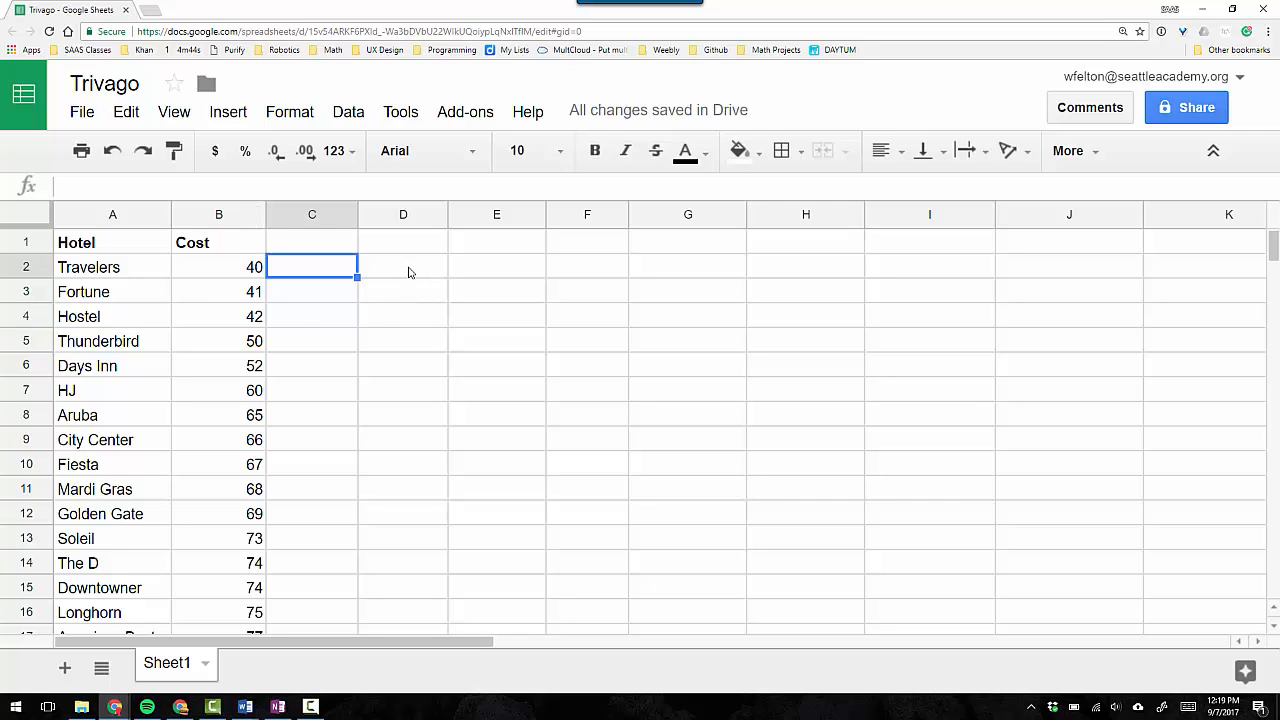
Switch to the Trivago Teacher spreadsheet in the other browser window and examine its summary statistics and frequency table layout.
key("alt+Tab")
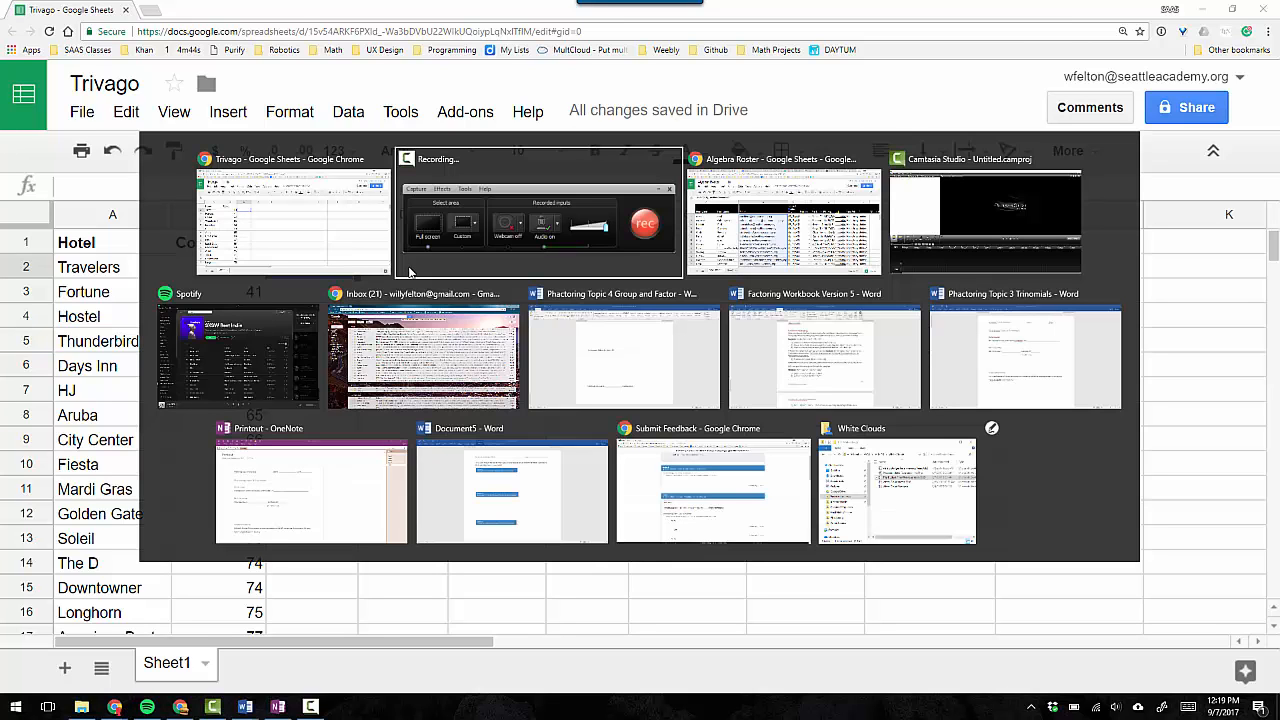
key("alt+Tab")
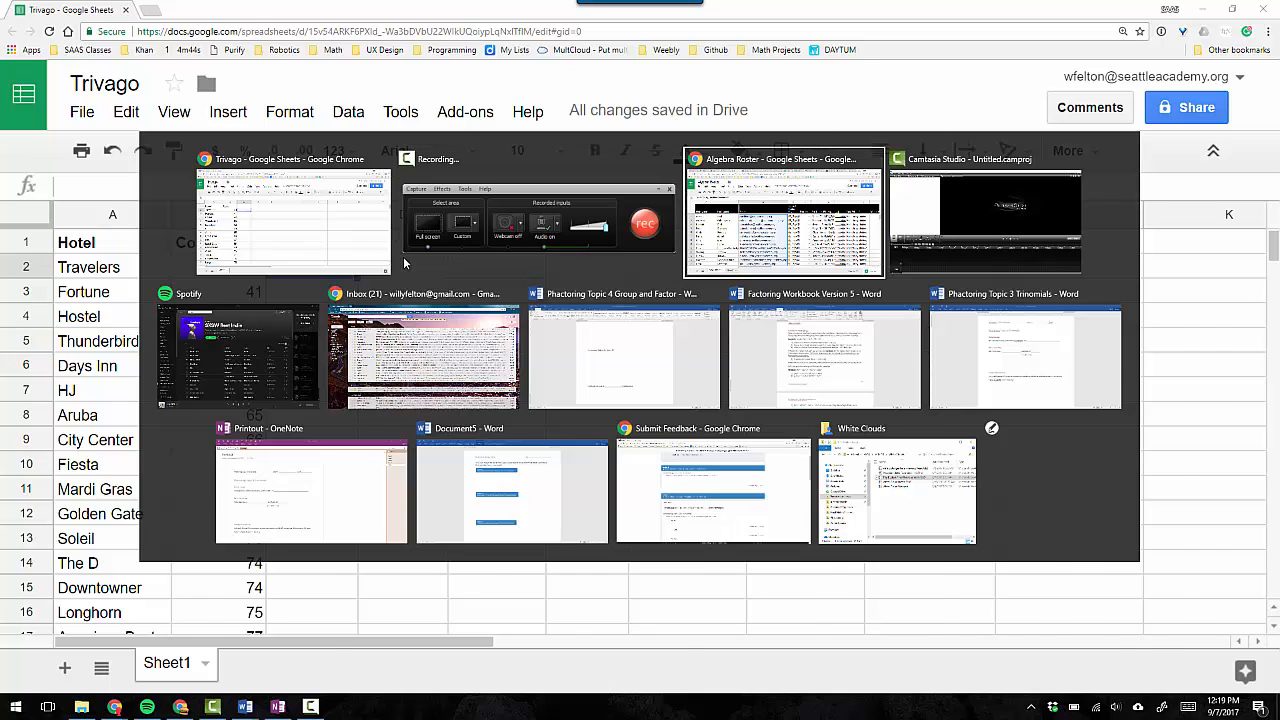
left_click(545, 14)
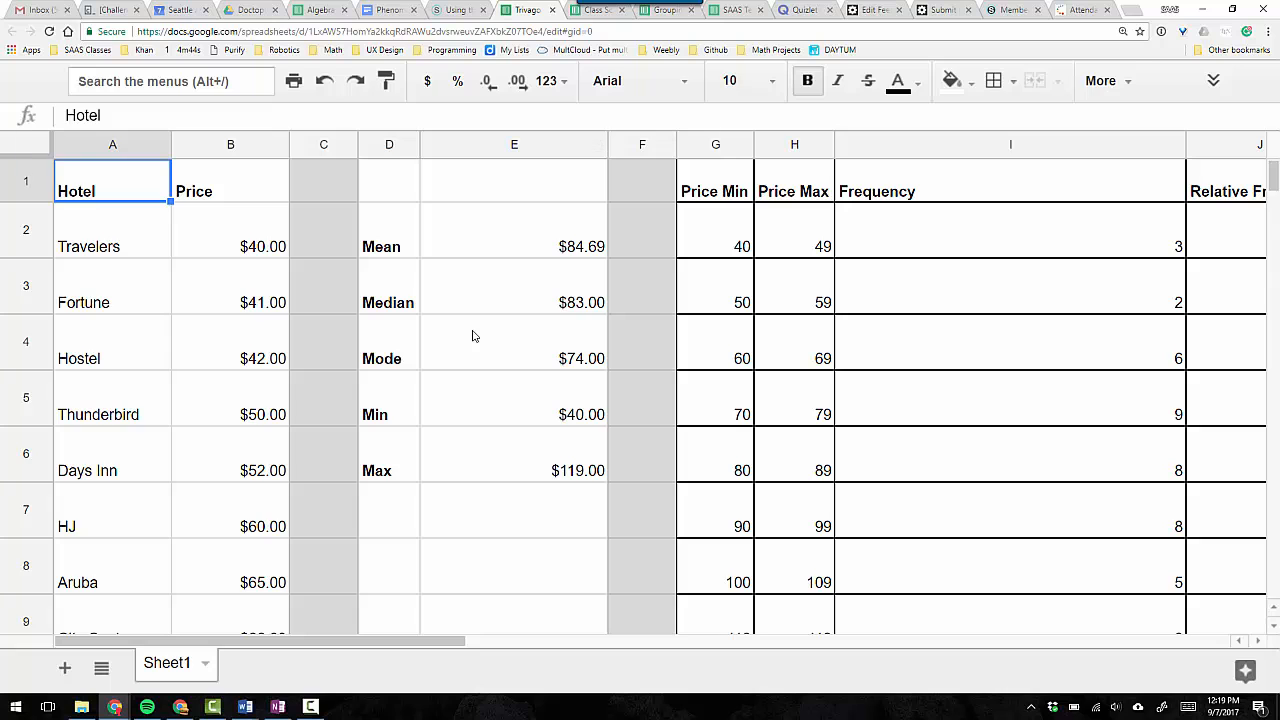
key("ctrl+minus")
key("ctrl+minus")
key("ctrl+minus")
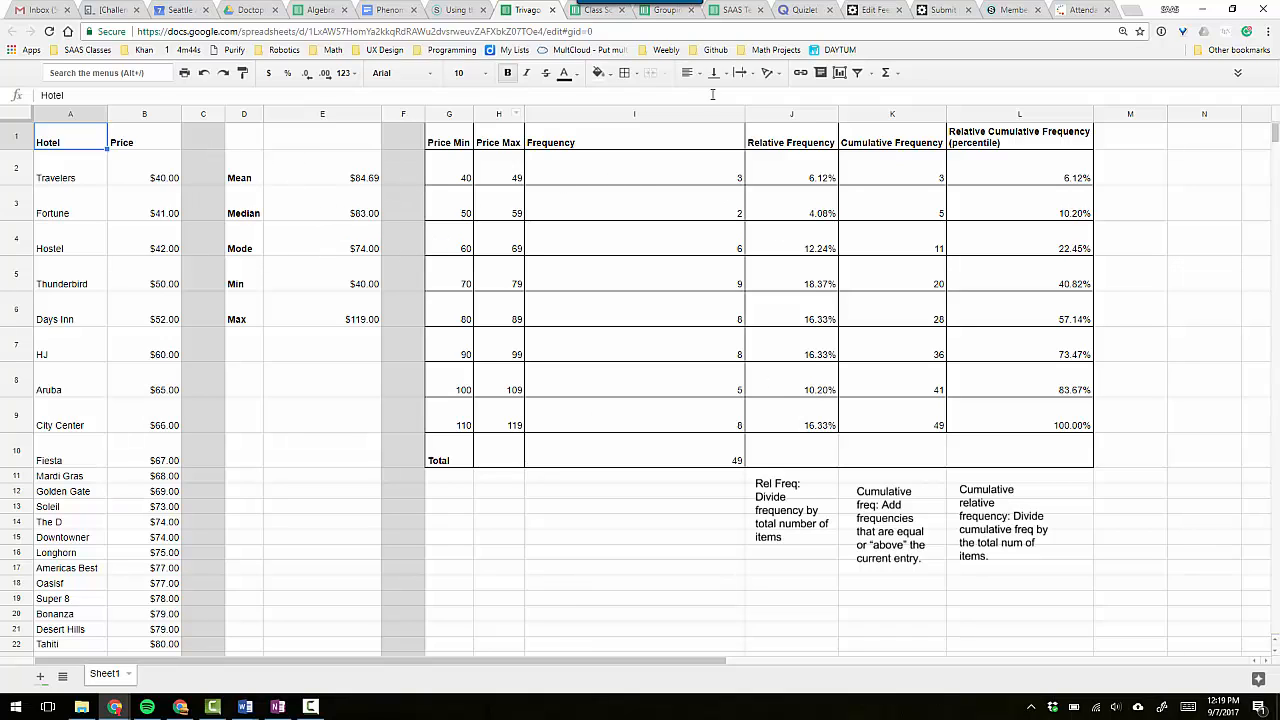
Switch back to the Trivago spreadsheet and fill all of column C with light gray as a divider.
key("alt+Tab")
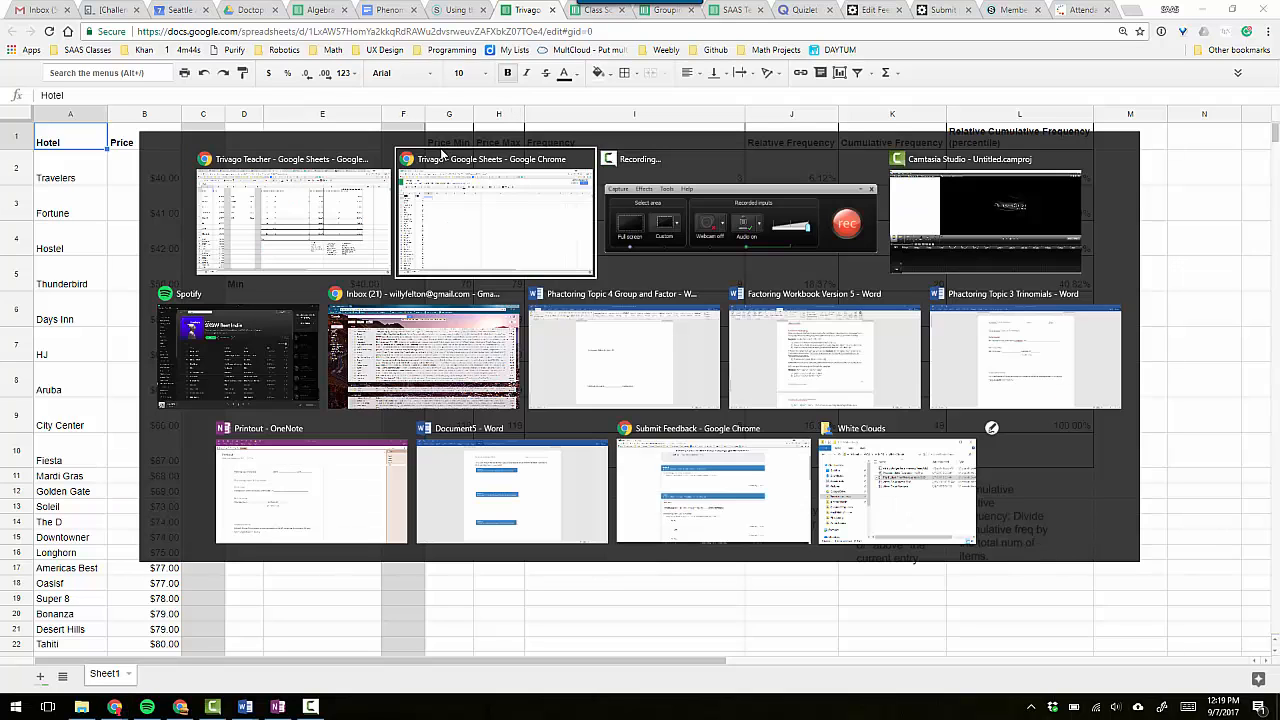
left_click(443, 155)
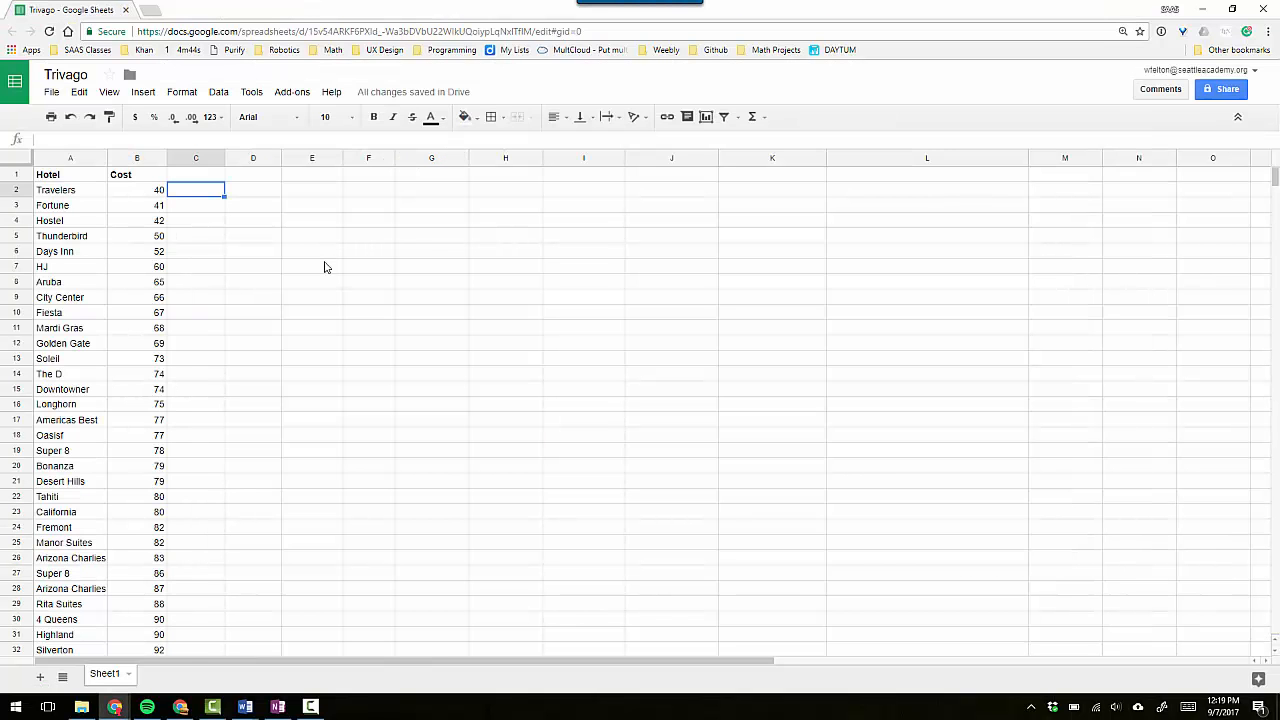
left_click(195, 160)
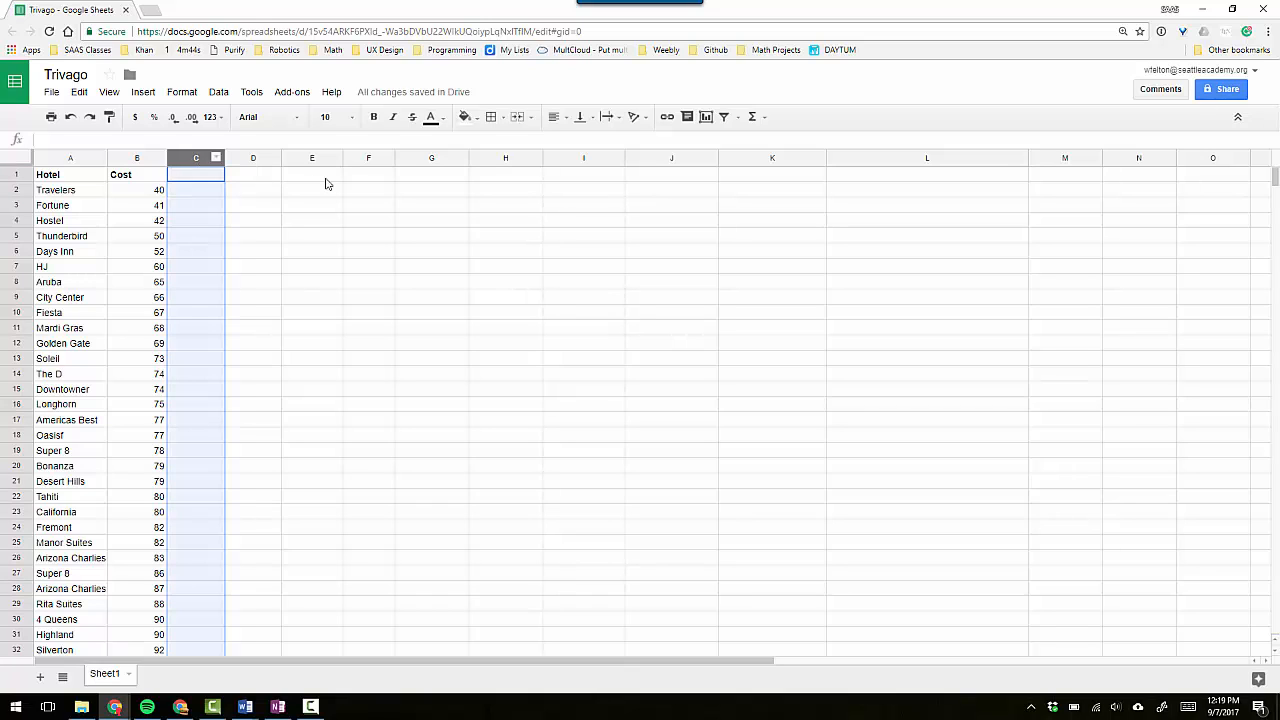
left_click(478, 119)
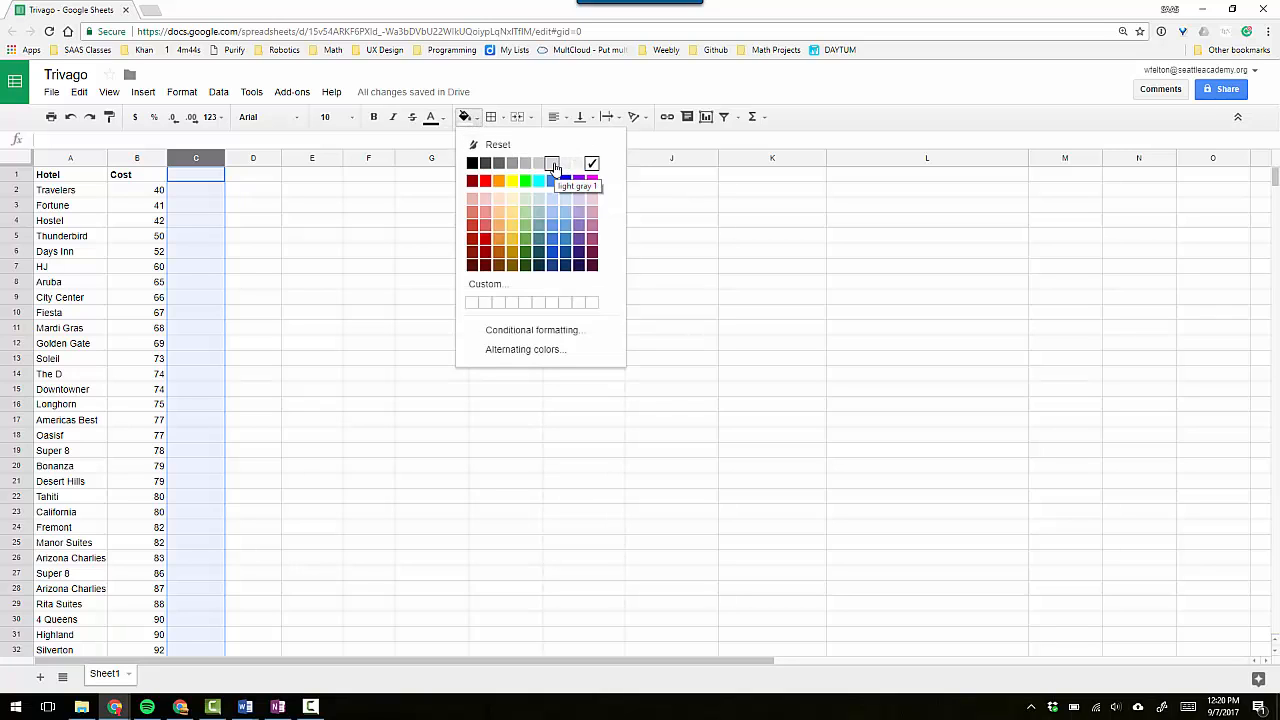
left_click(246, 193)
left_click(197, 159)
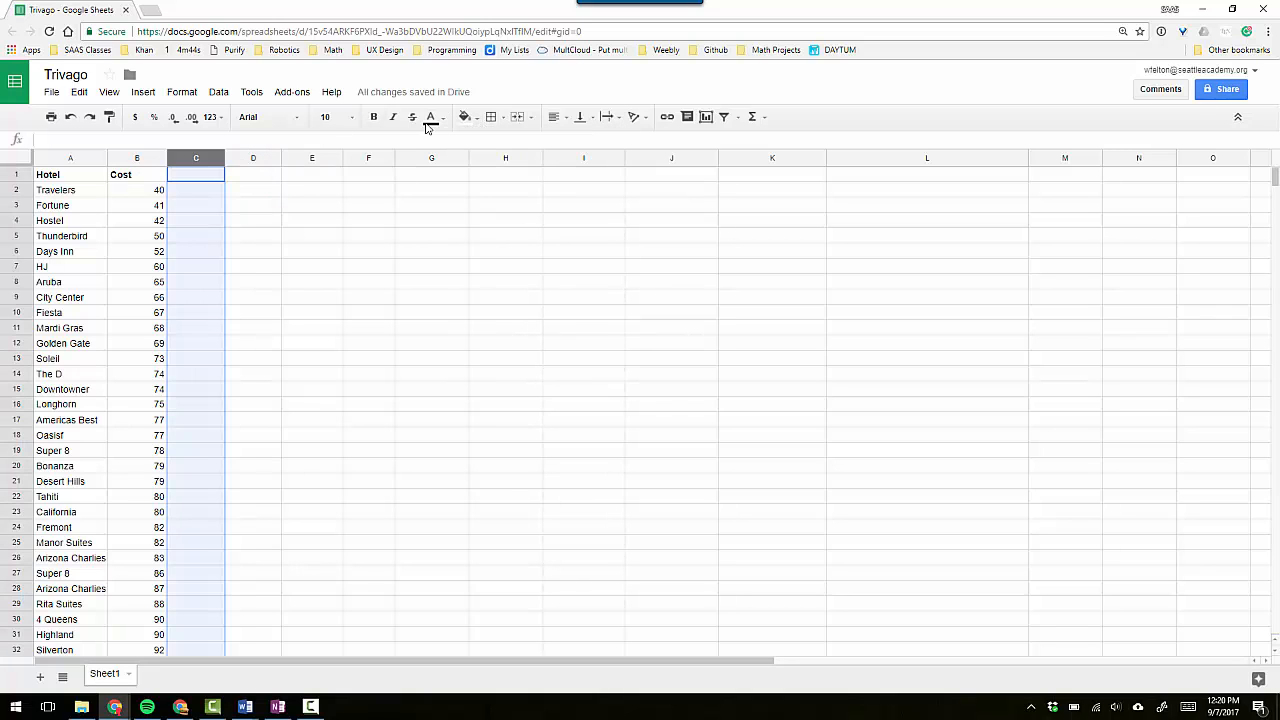
left_click(481, 119)
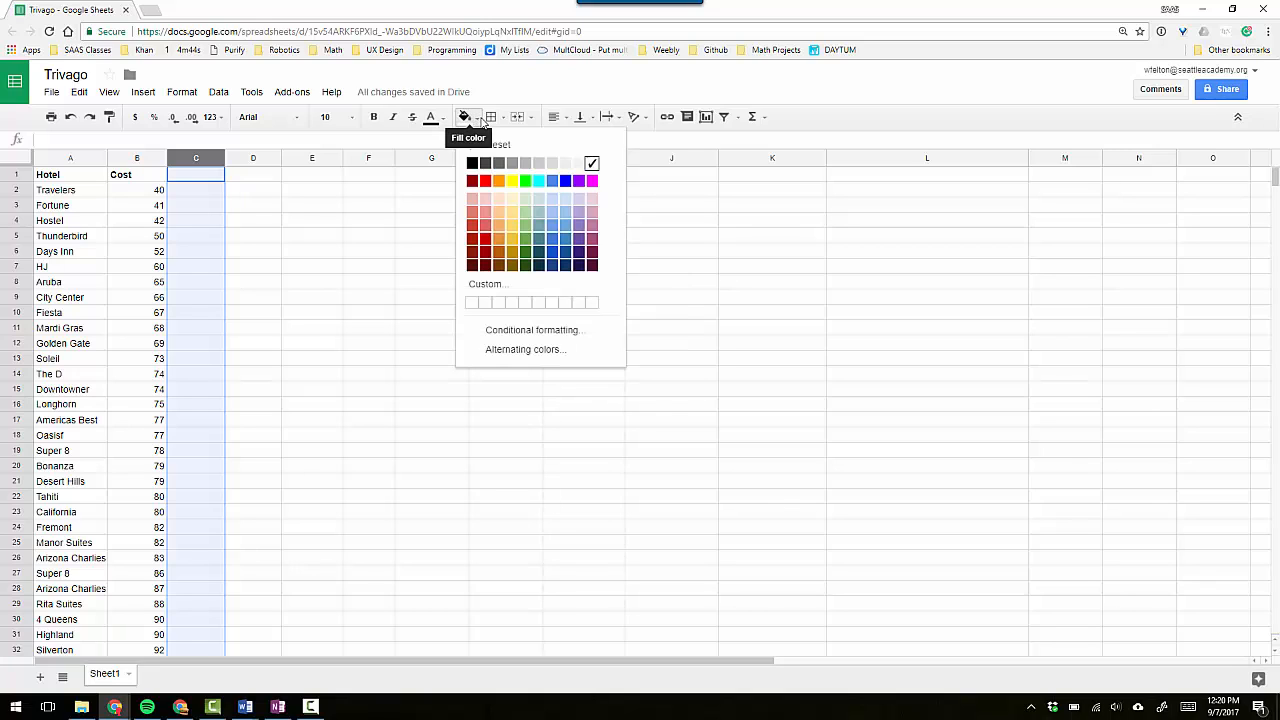
left_click(552, 164)
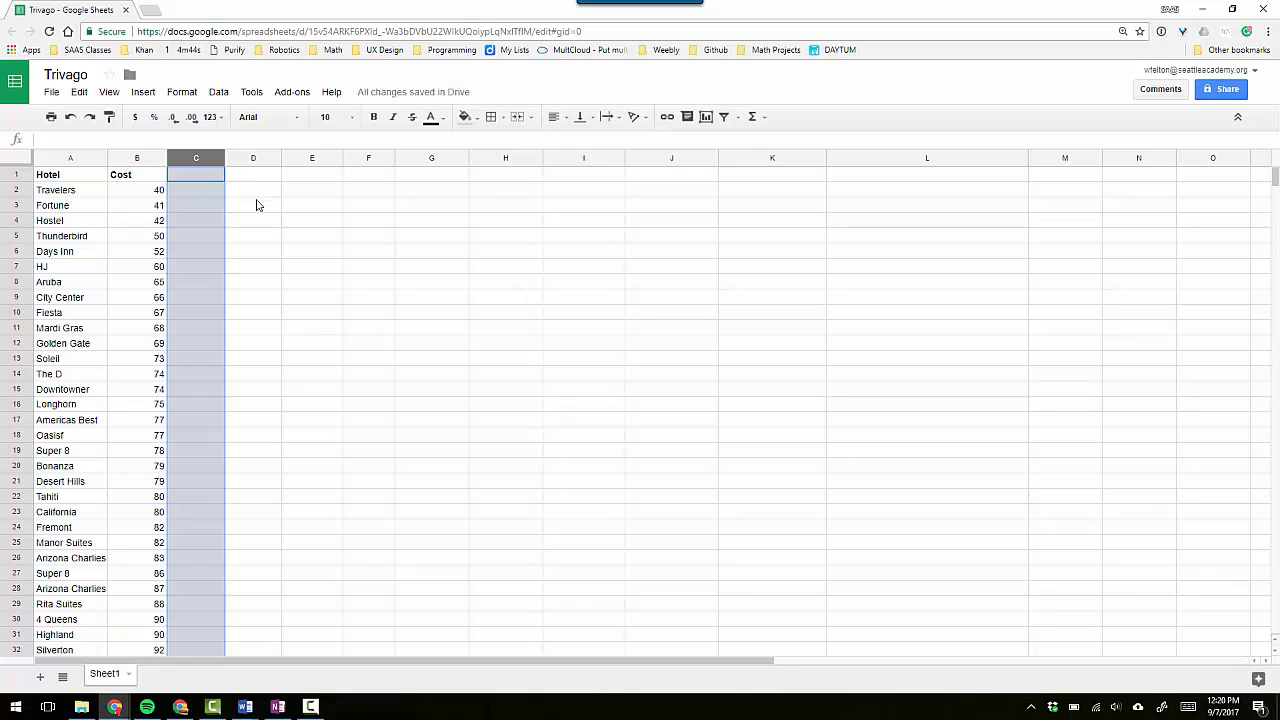
Enter the bold label "Average" in cell D2.
left_click(256, 205)
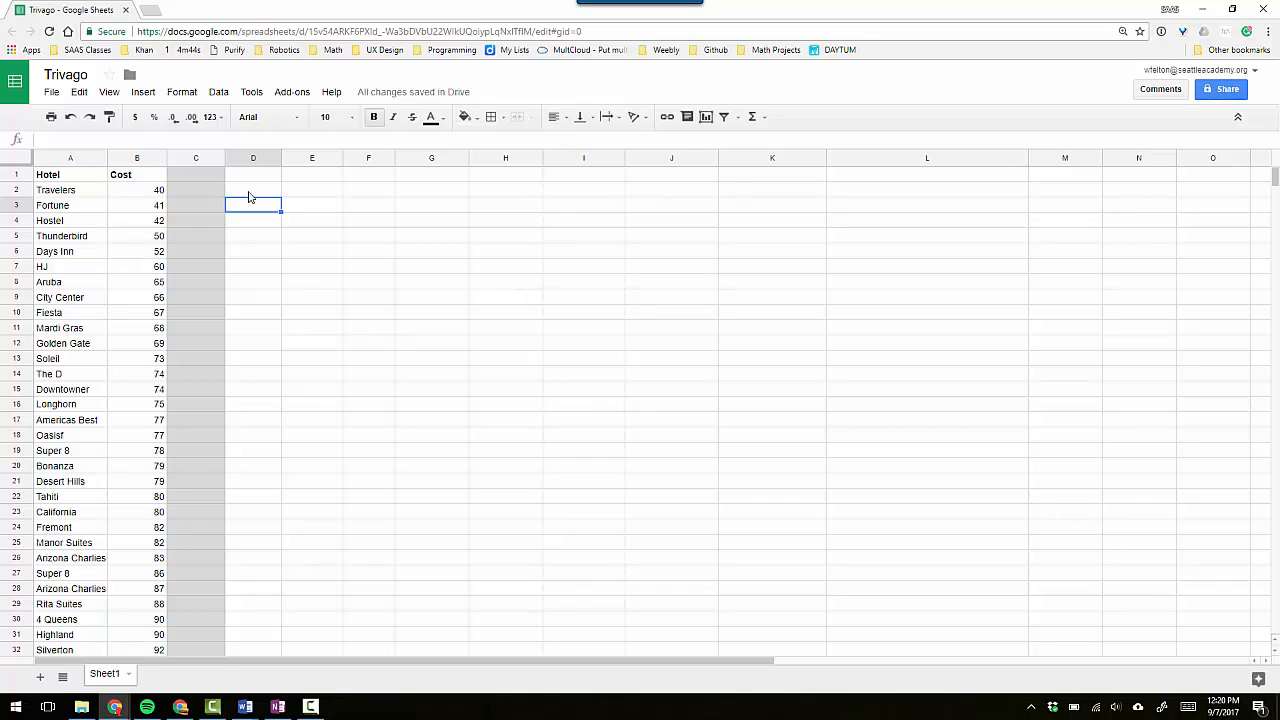
left_click(249, 197)
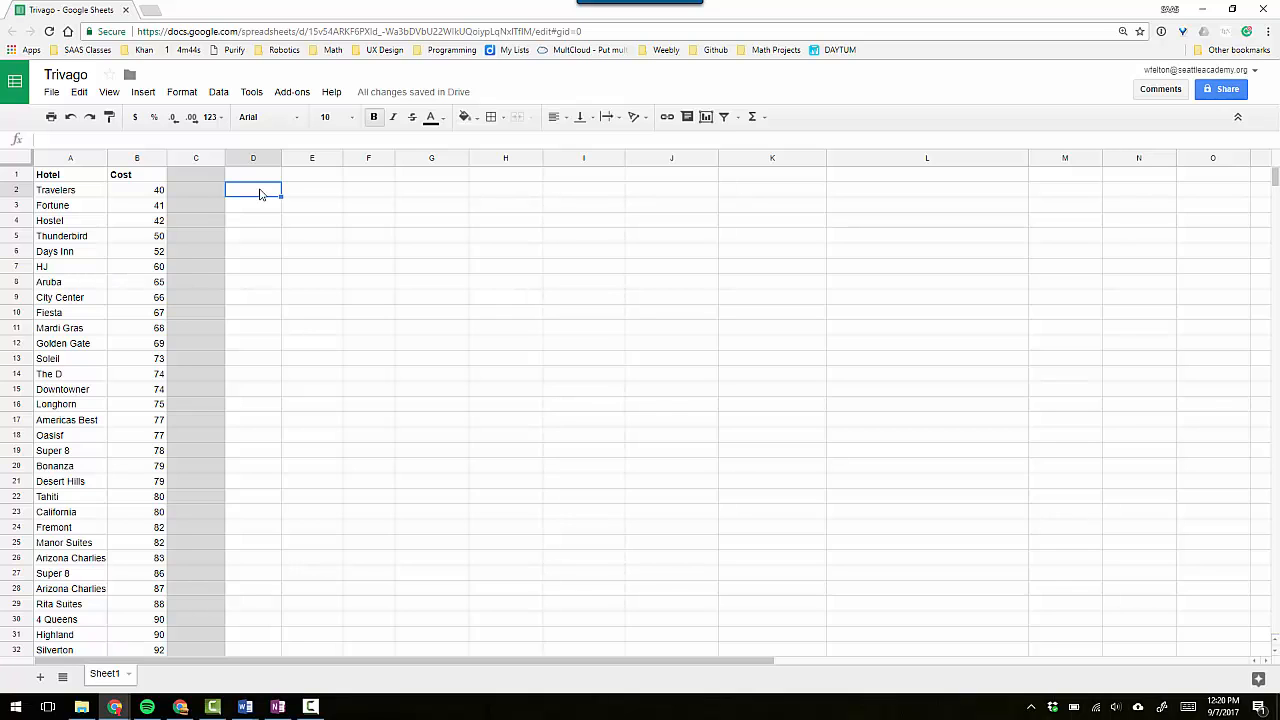
key("ctrl+plus")
key("ctrl+plus")
key("ctrl+plus")
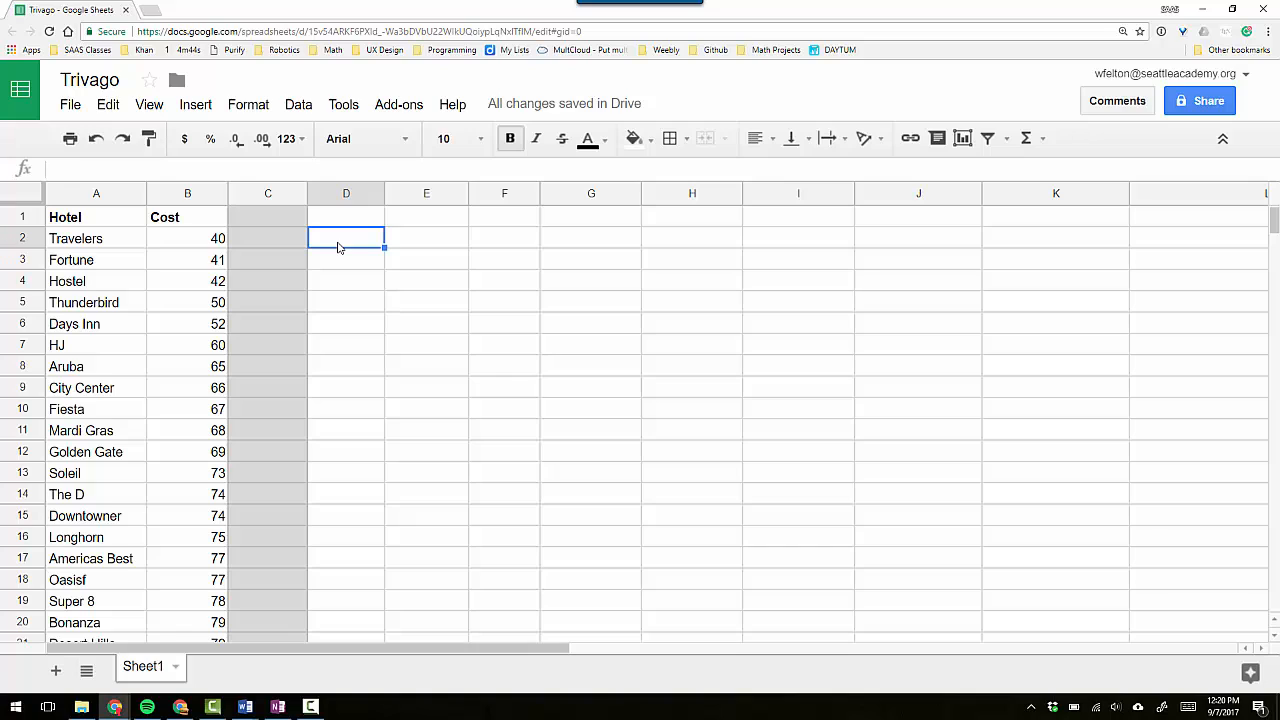
type("Average")
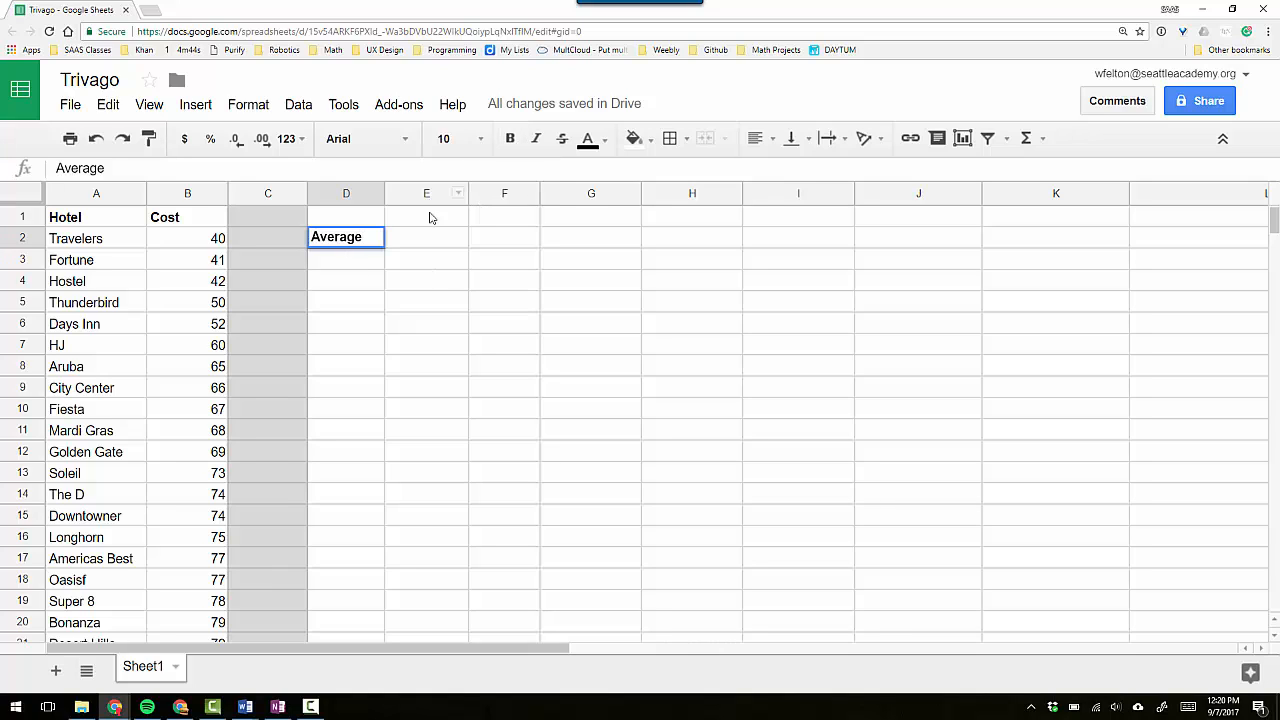
left_click(394, 246)
left_click(346, 246)
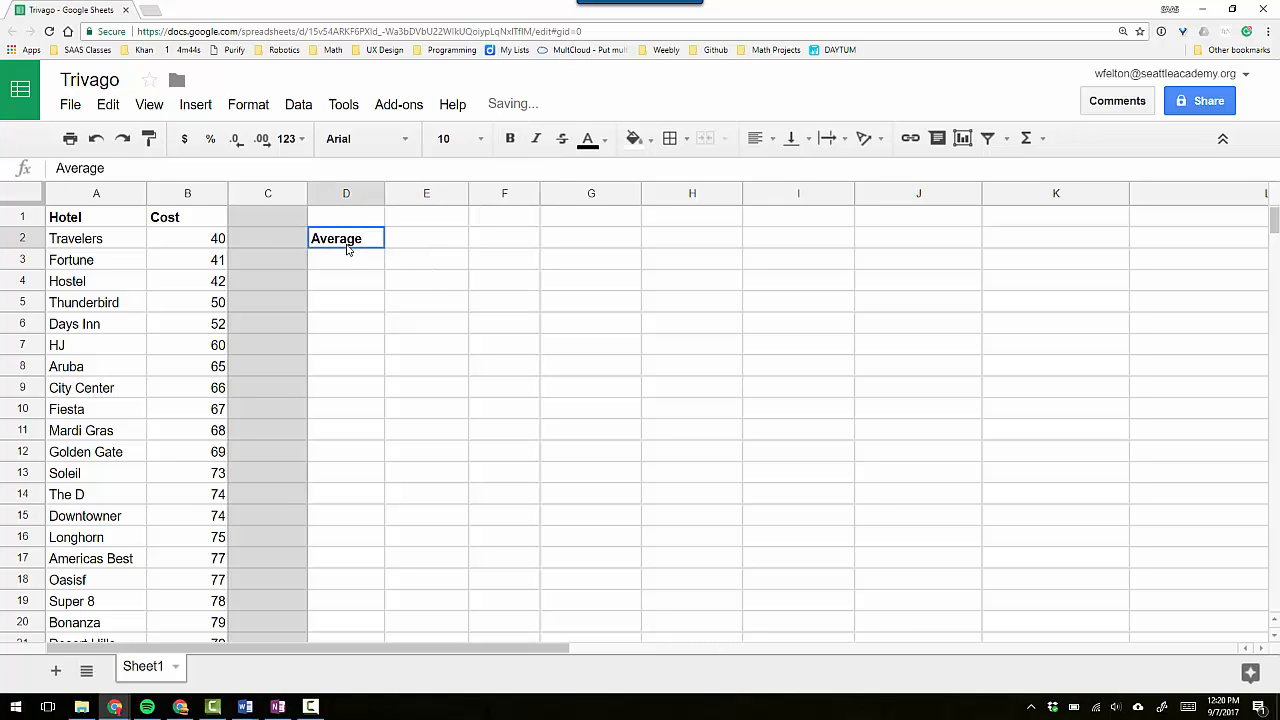
left_click(510, 140)
left_click(510, 140)
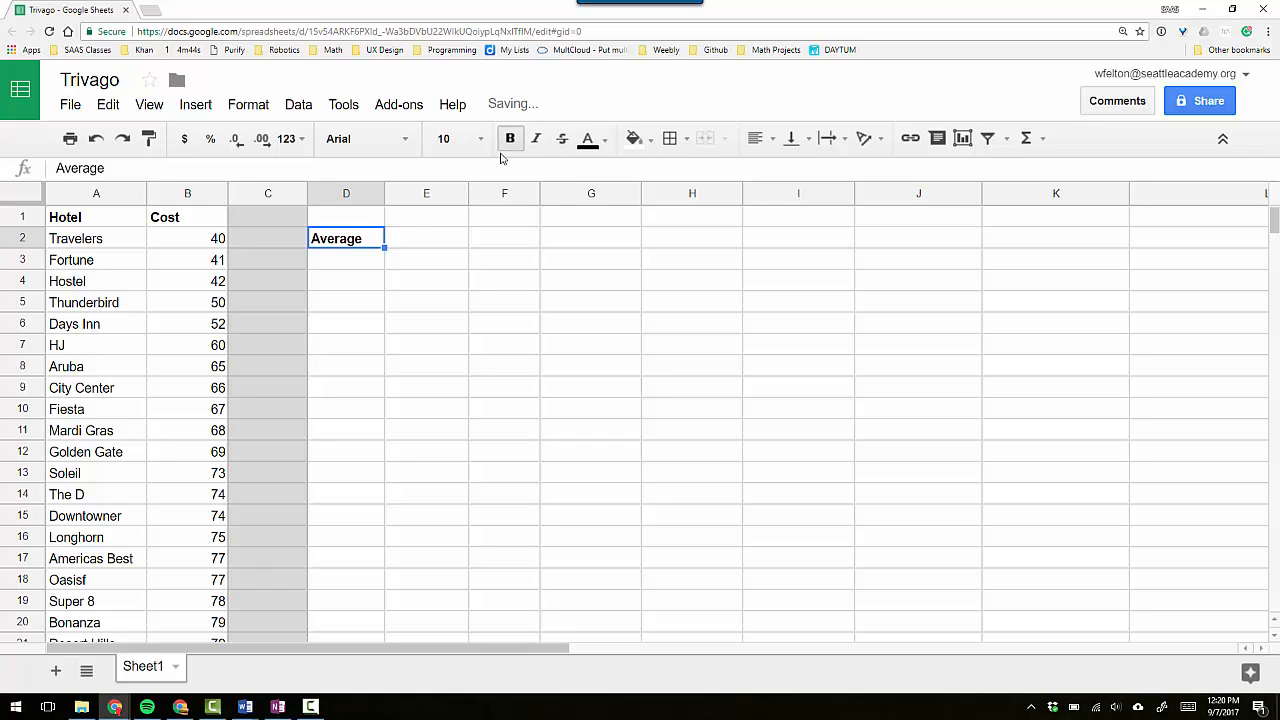
Calculate the mean of the Cost column in E2 with =AVERAGE(B:B).
left_click(433, 237)
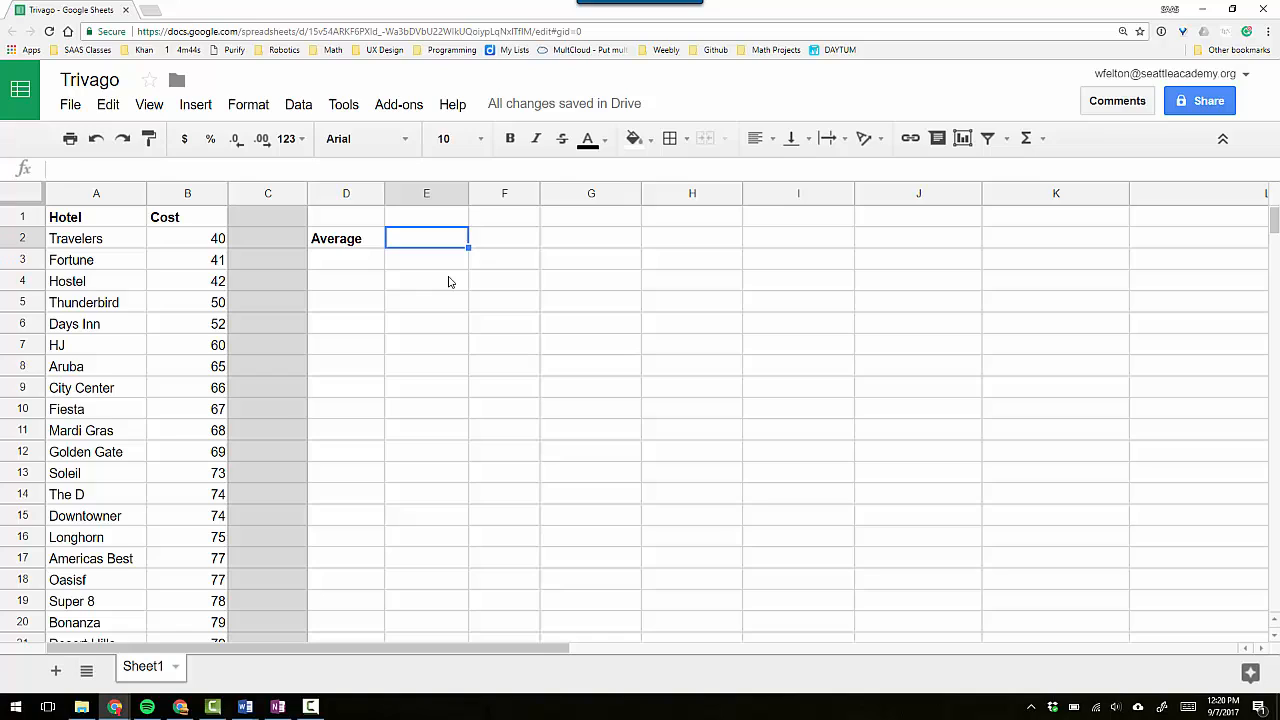
type("=")
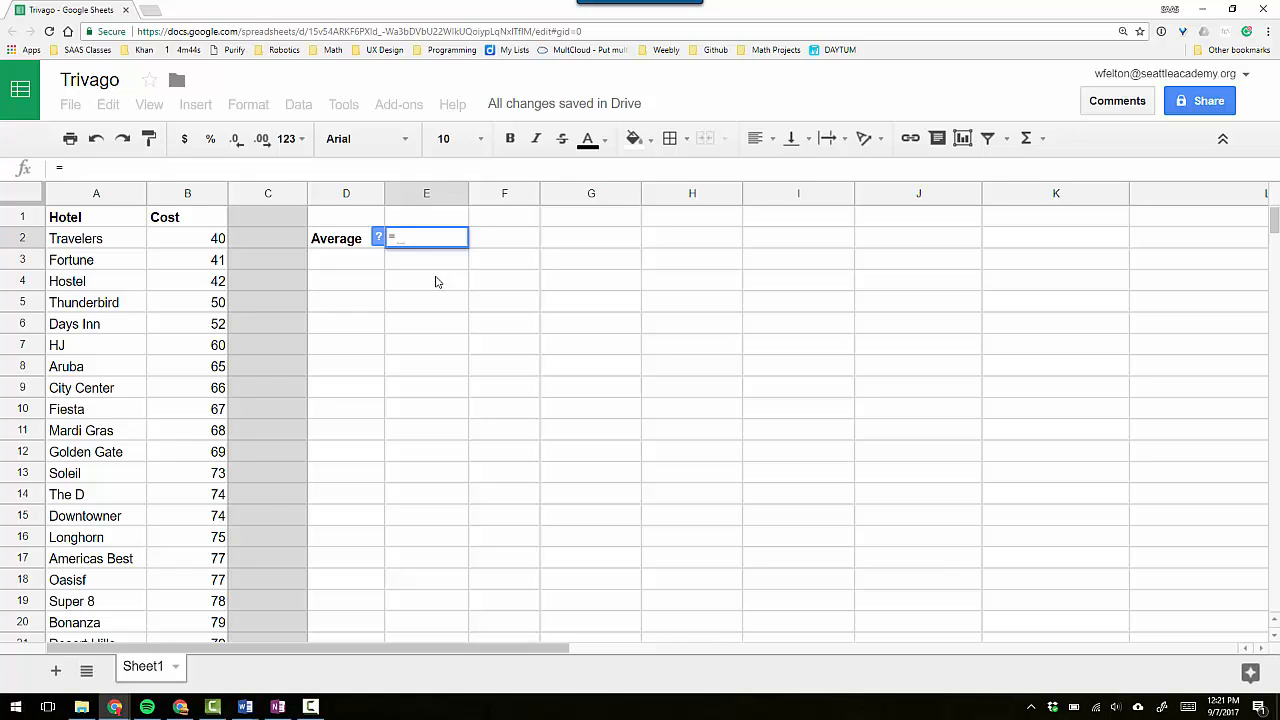
type("aver")
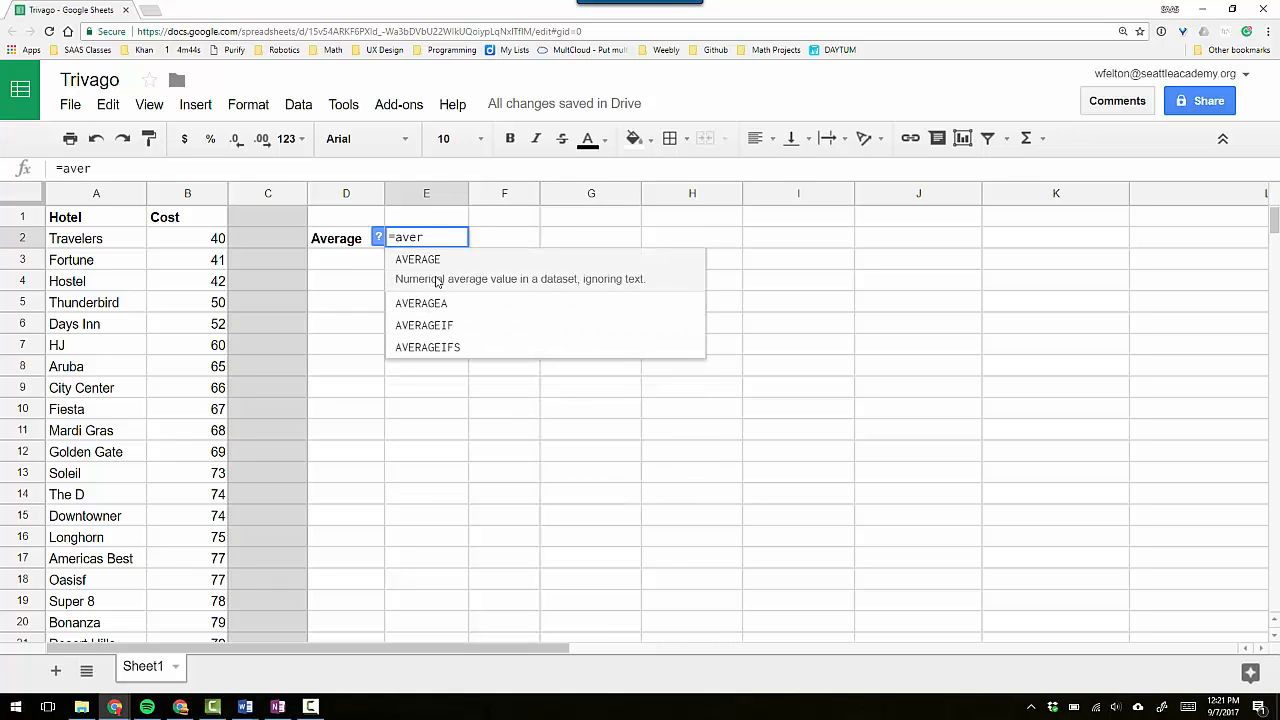
type("age")
left_click(420, 261)
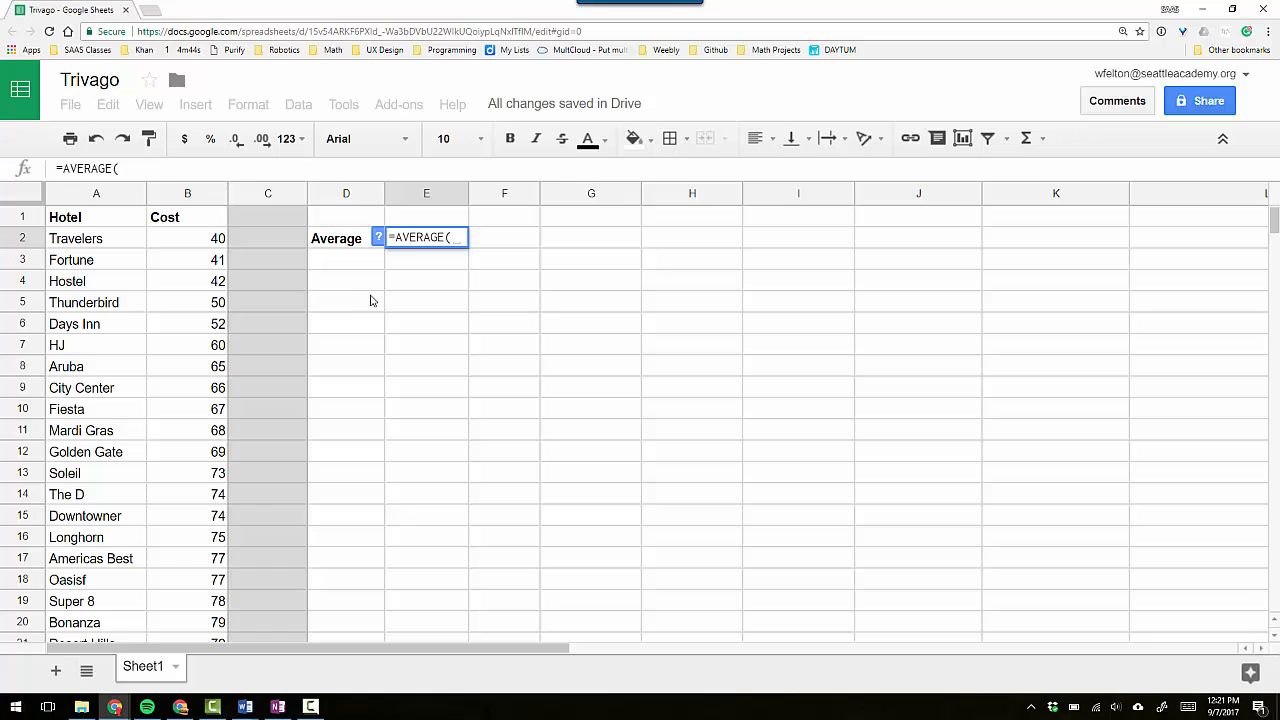
type("B:")
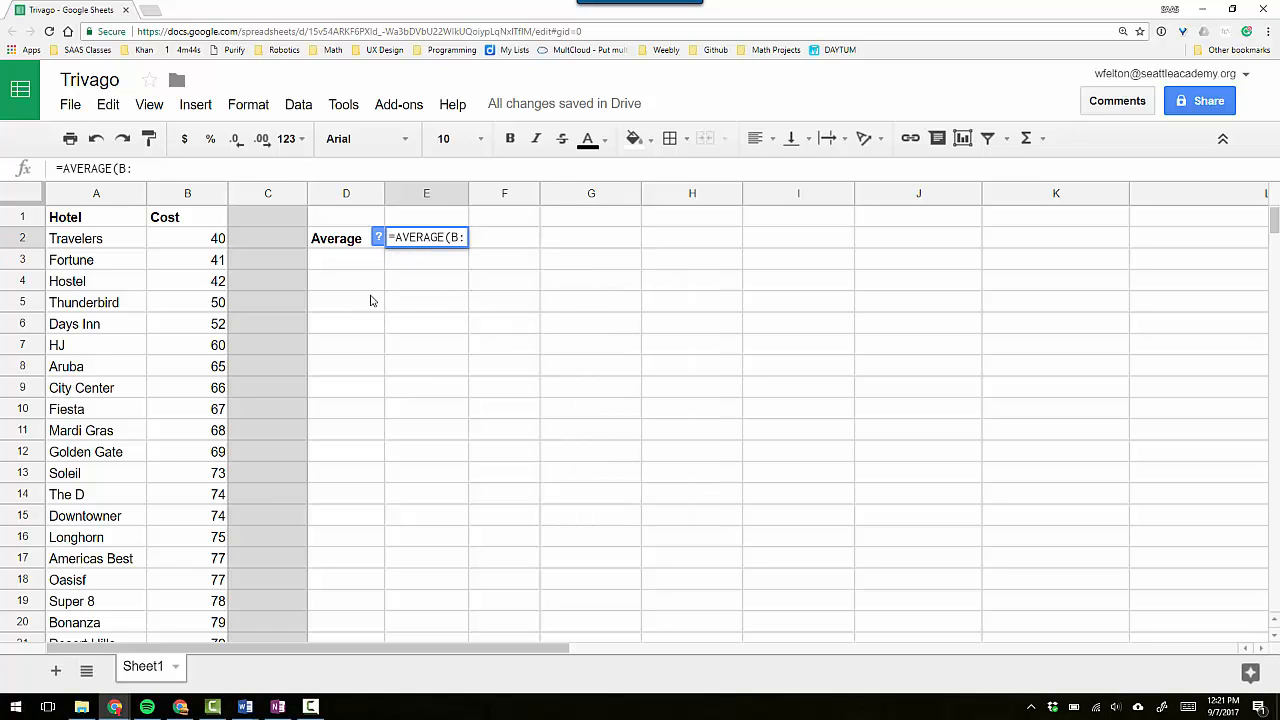
type("B)")
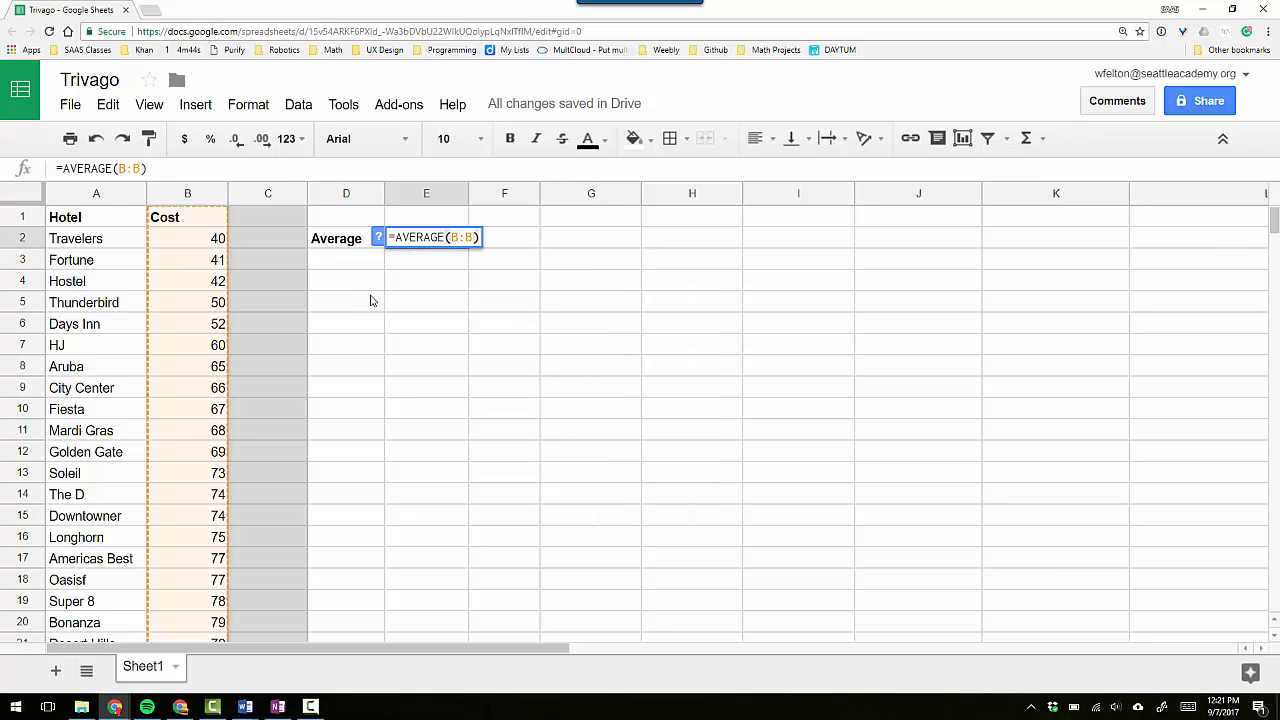
key("Return")
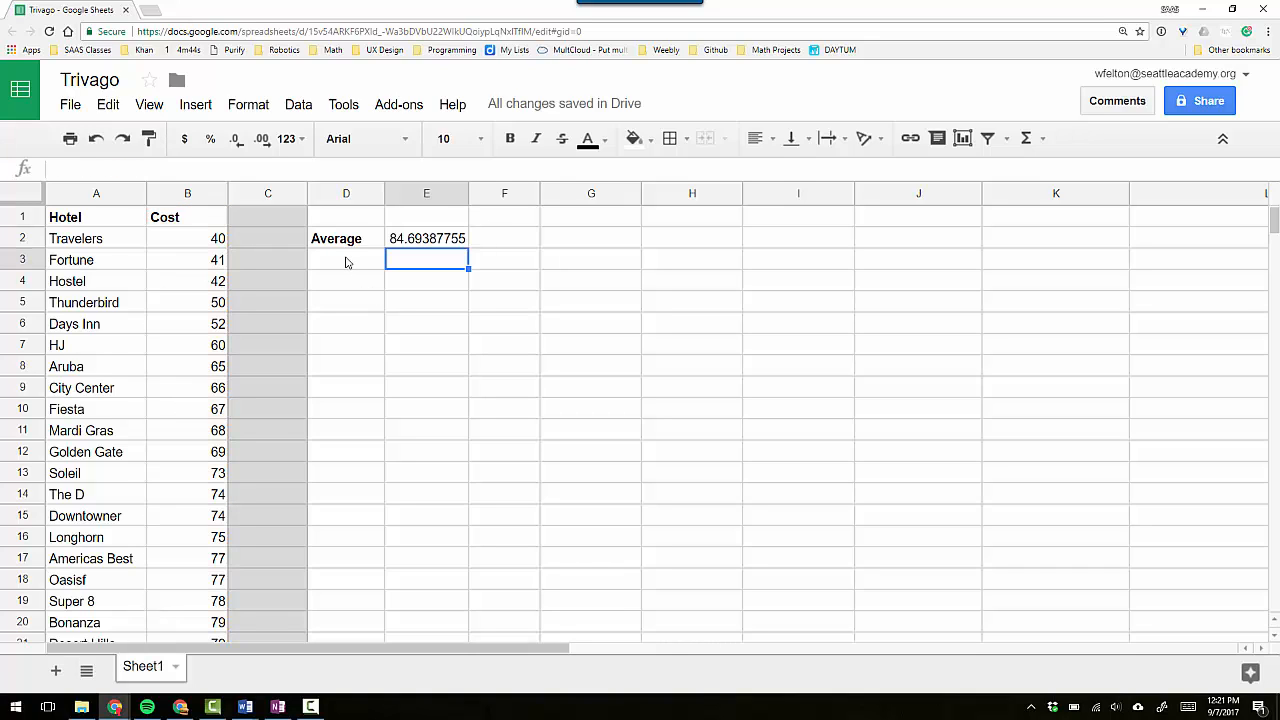
type("Median")
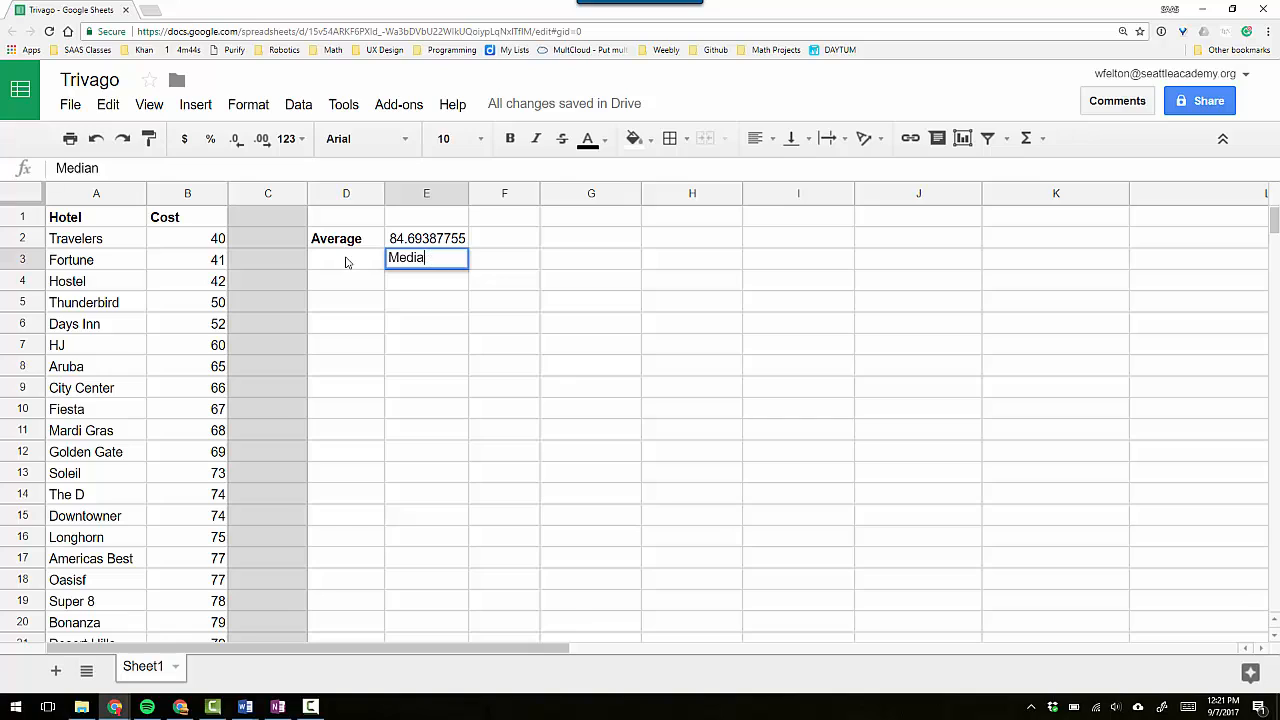
key("BackSpace")
key("BackSpace")
key("BackSpace")
key("BackSpace")
key("BackSpace")
key("BackSpace")
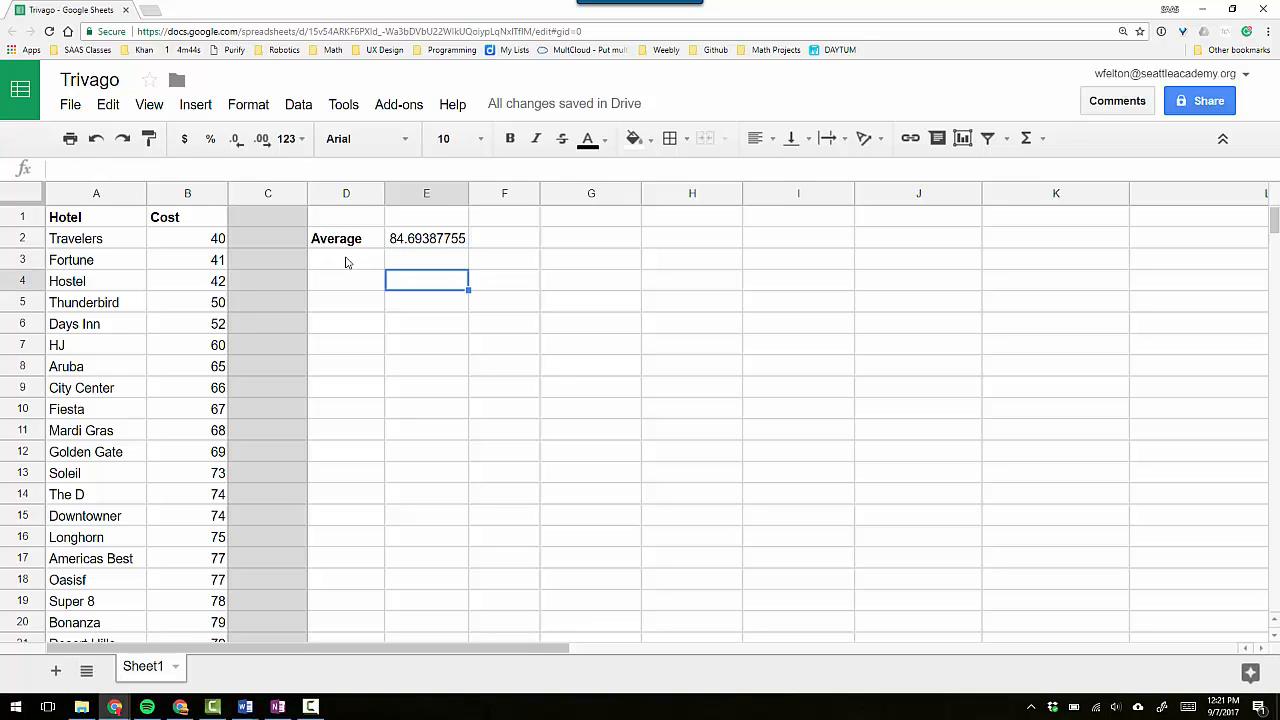
Add the bold label "Median" in D3 and enter =median(B:B) beside it in E3.
left_click(346, 262)
key("ctrl+b")
type("Median")
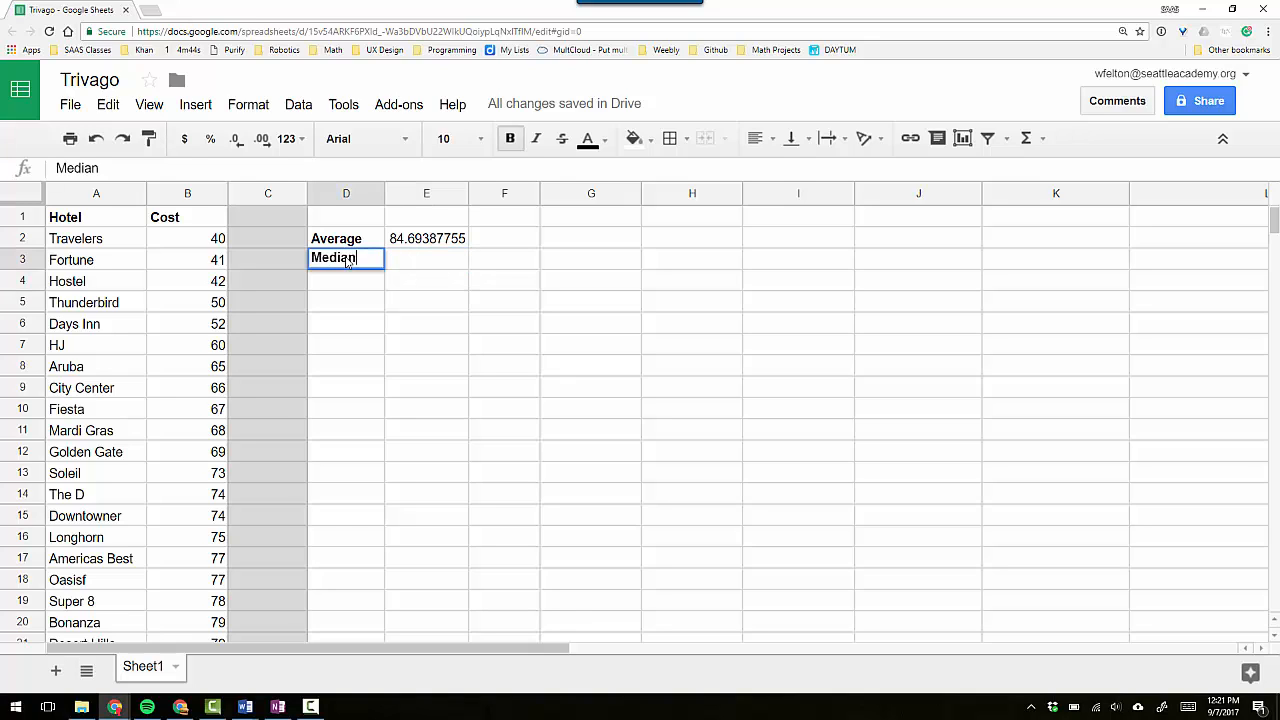
key("Tab")
type("=medi")
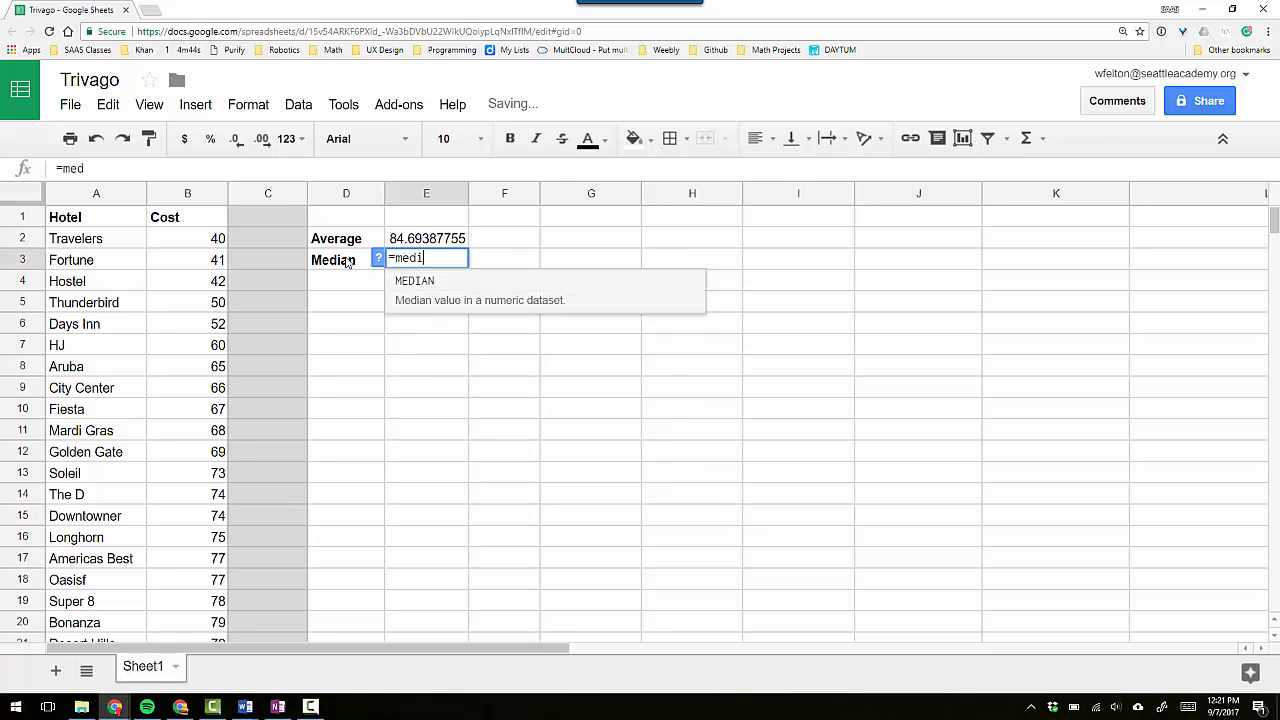
type("an(B:B)")
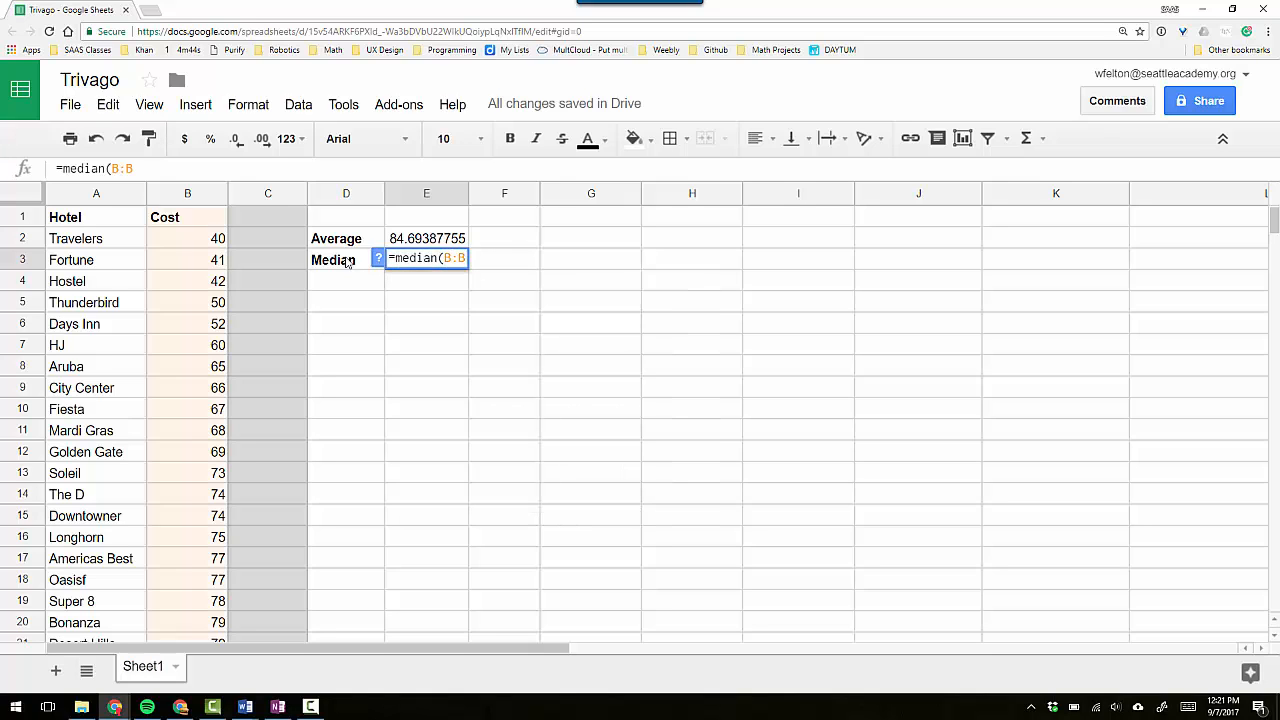
key("Return")
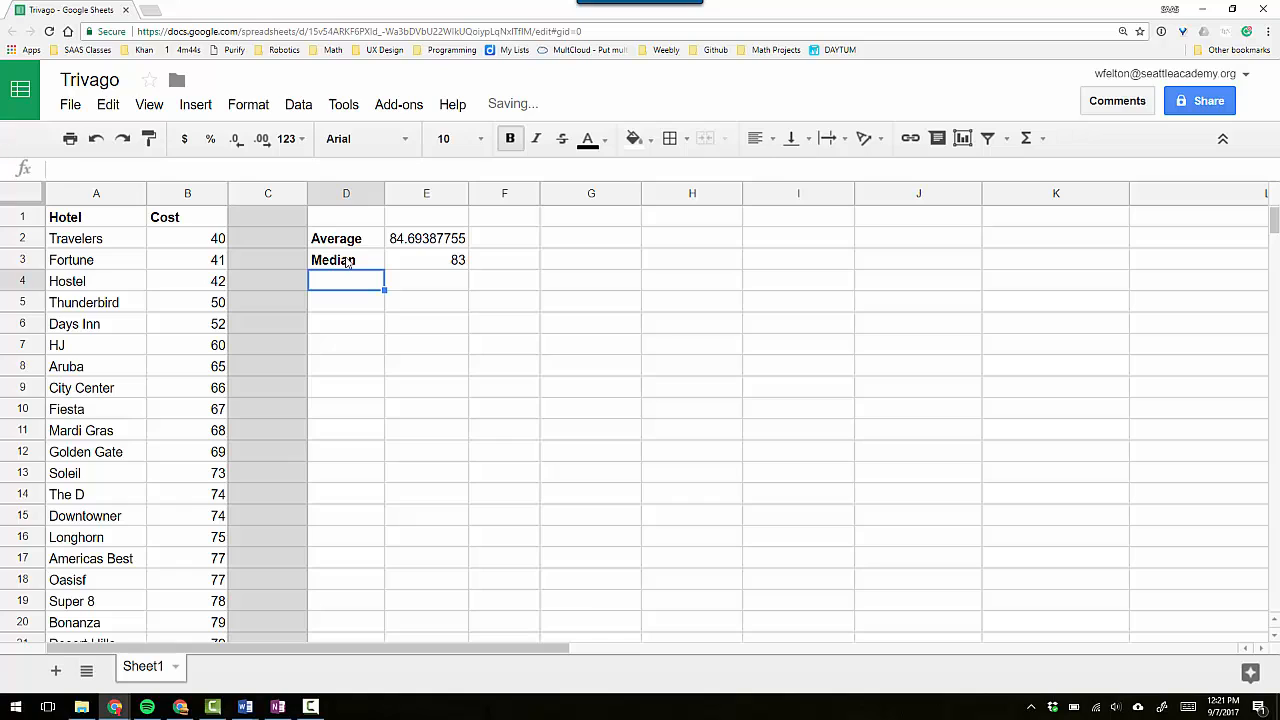
Add the label "Mode" in D4 and enter =mode(B:B) beside it in E4.
type("Mode")
key("Tab")
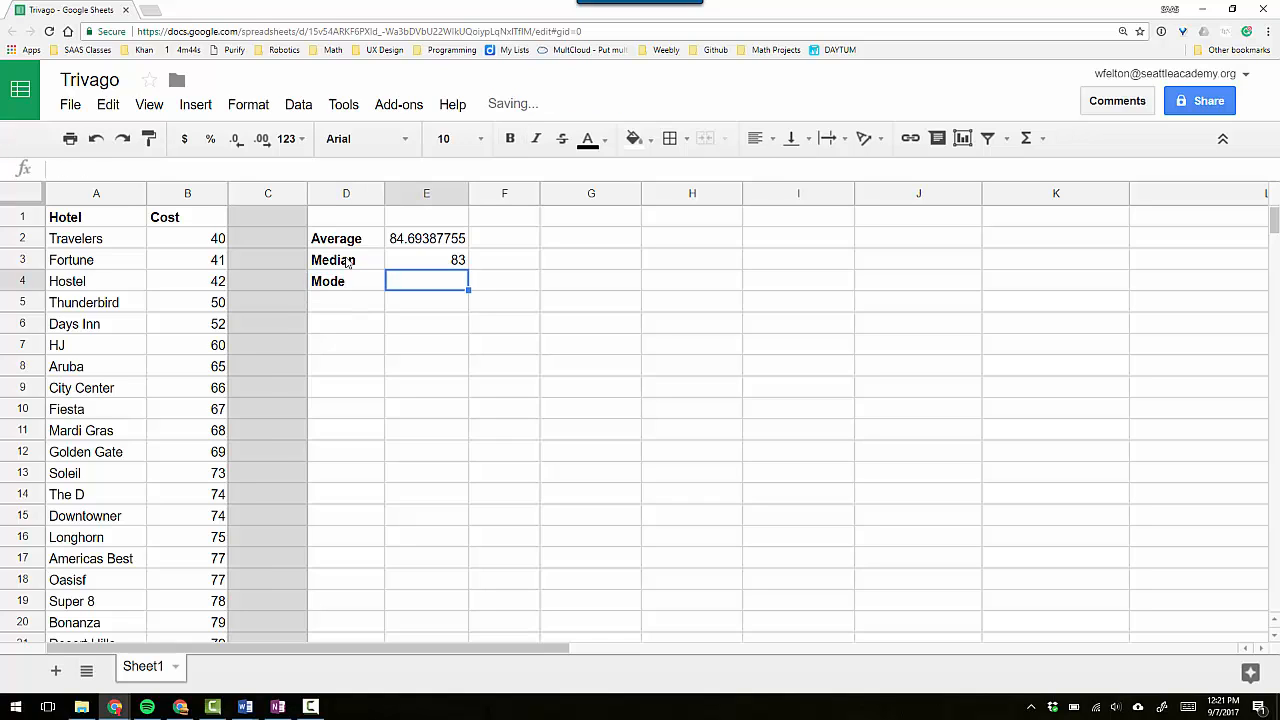
type("=mode")
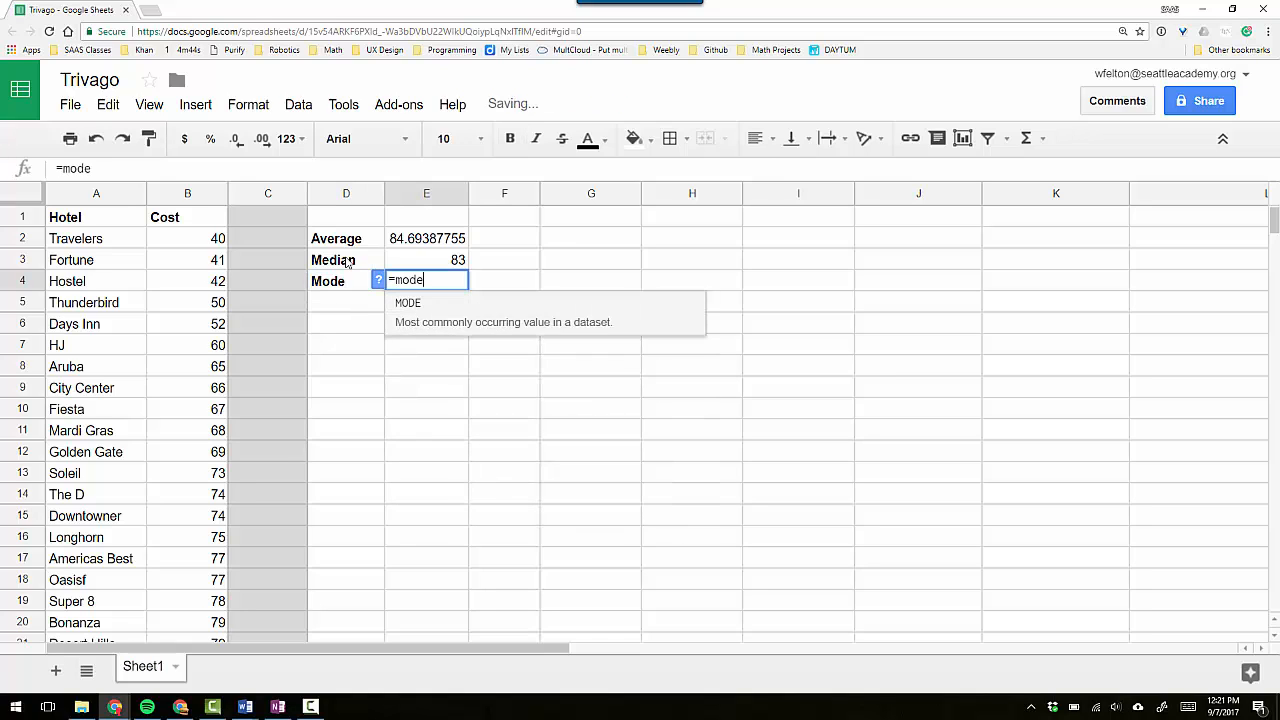
type("(B:B")
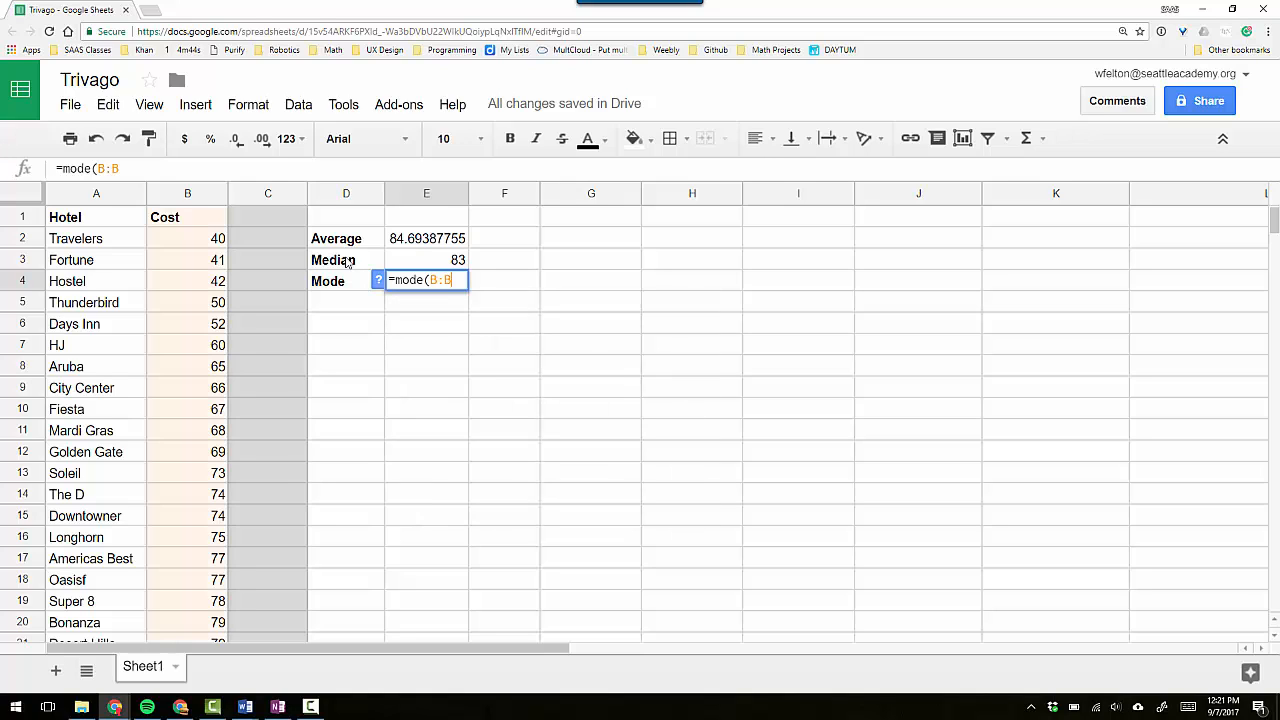
type(")")
key("Return")
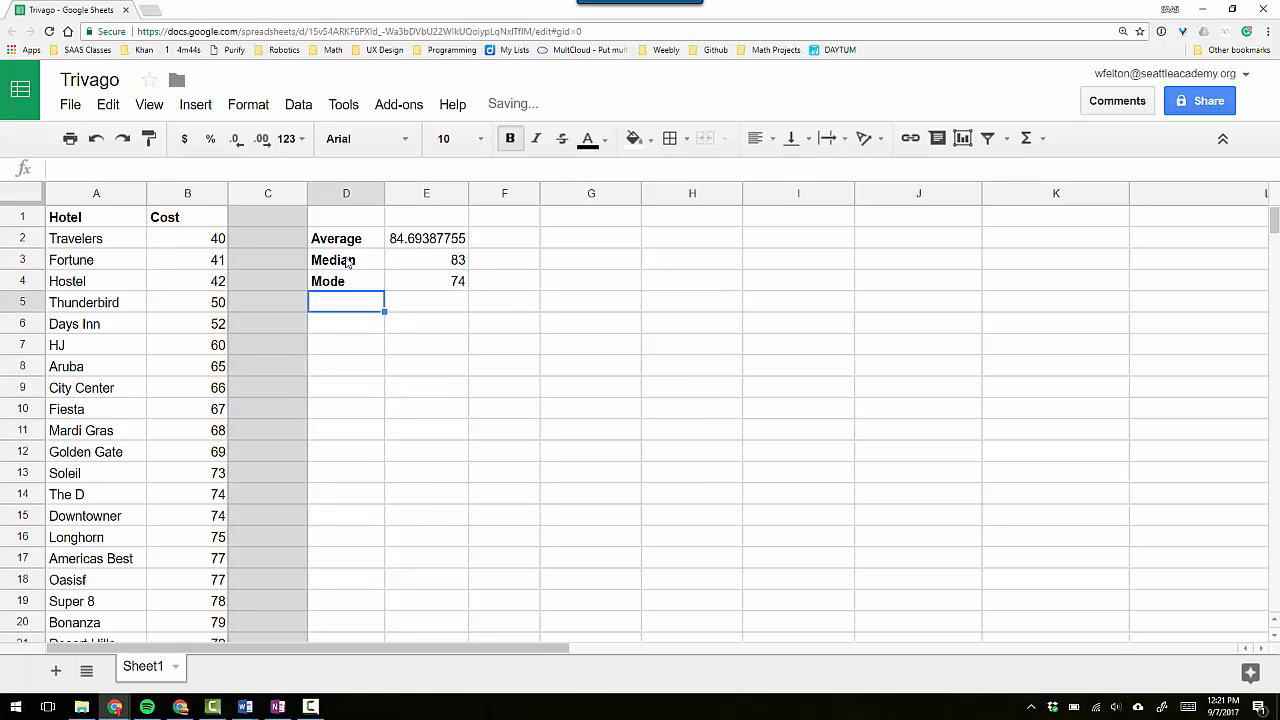
Add the label "Min" in D5 and enter =min(B:B) beside it in E5.
type("Min")
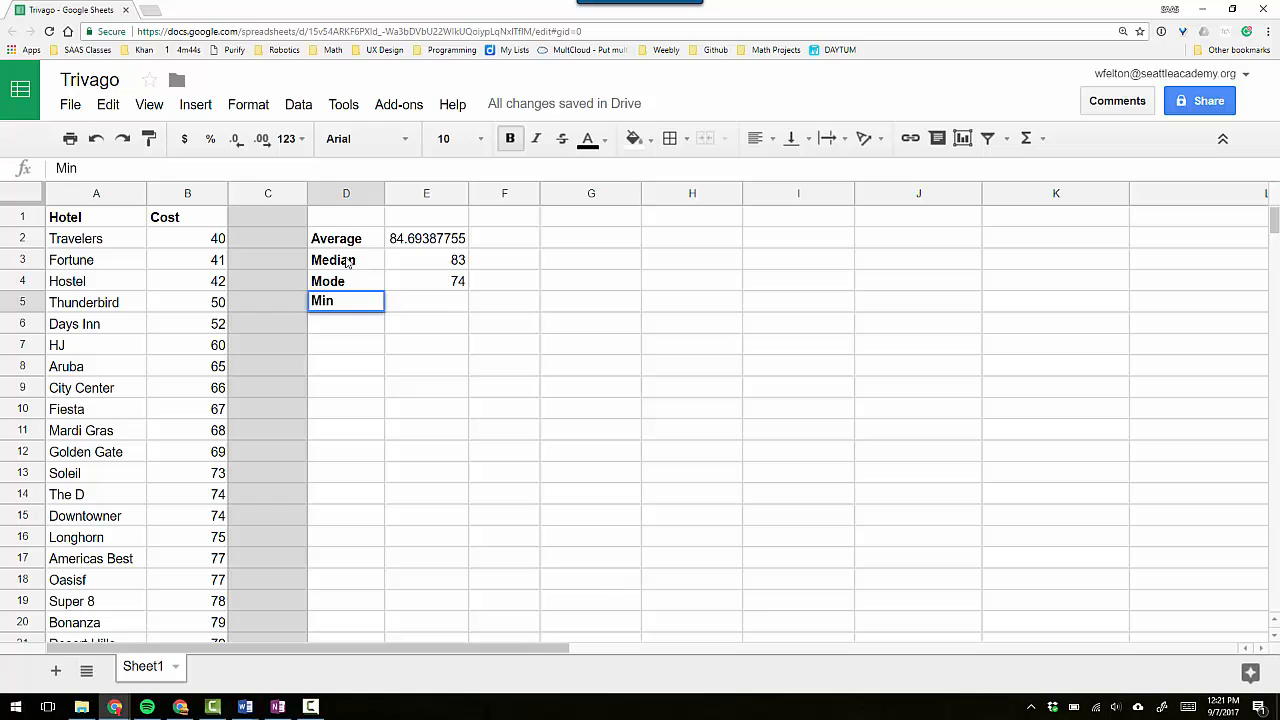
key("Tab")
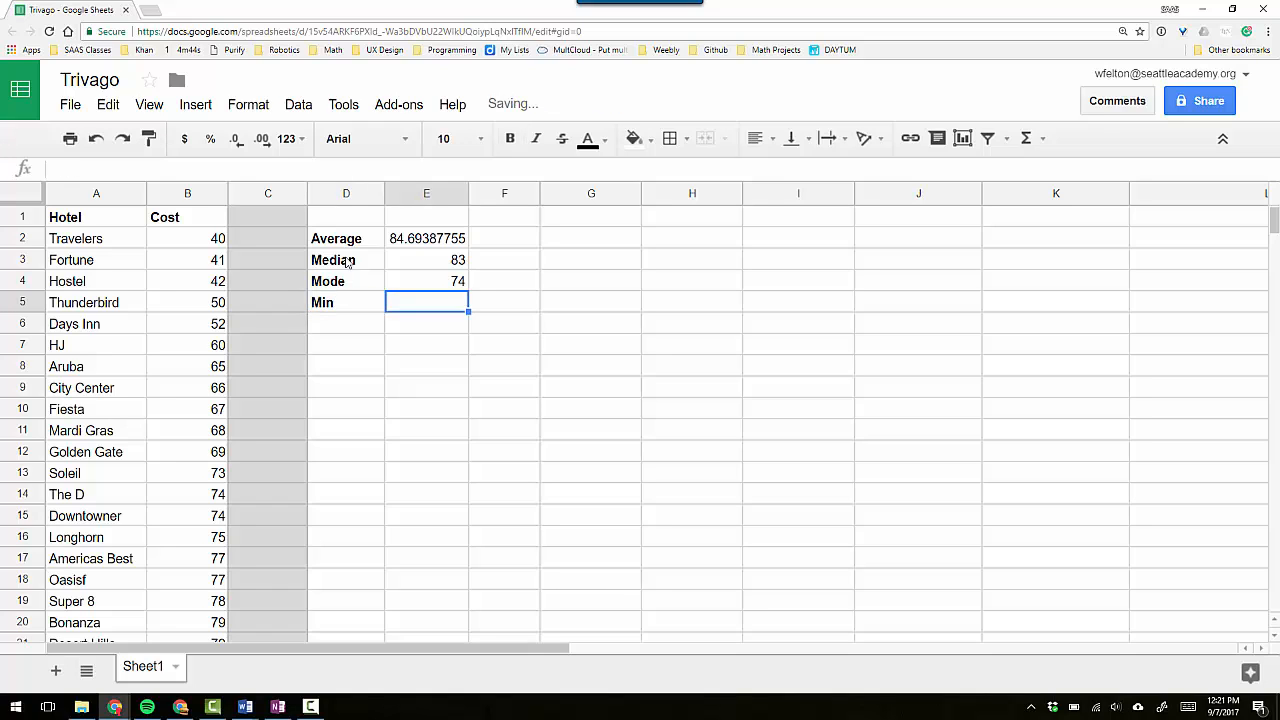
type("=min(")
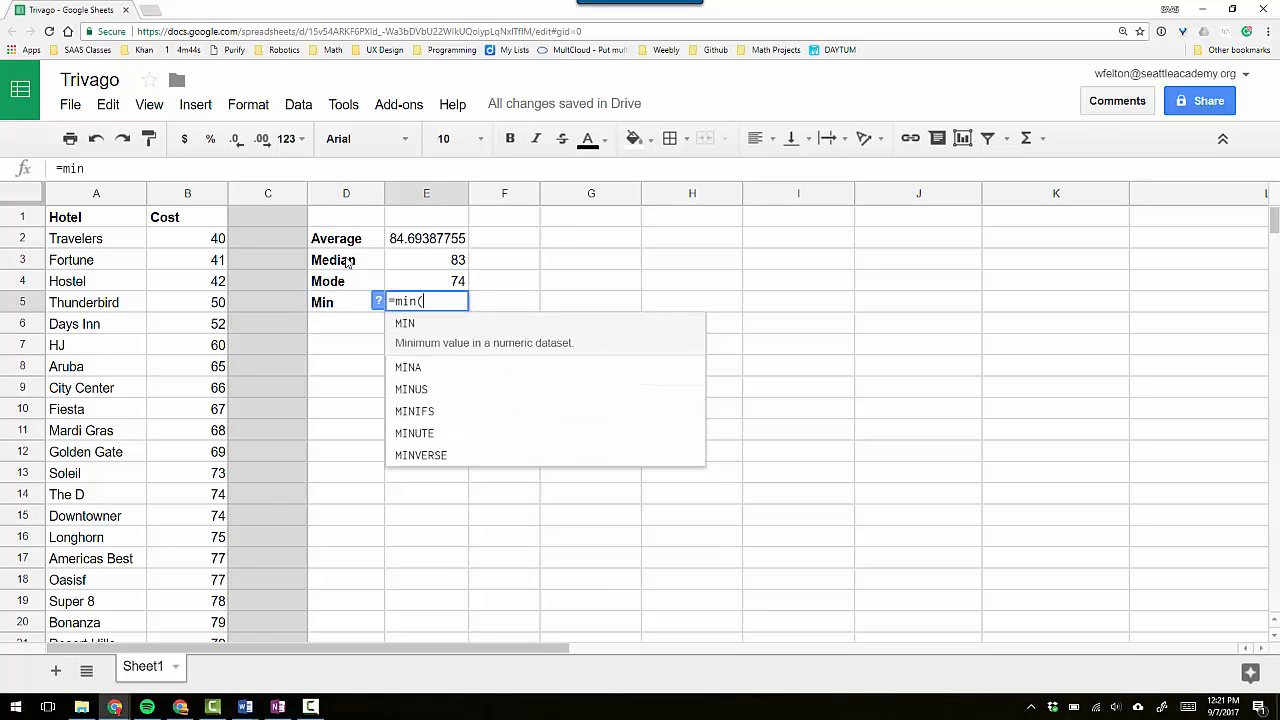
type("B:B)")
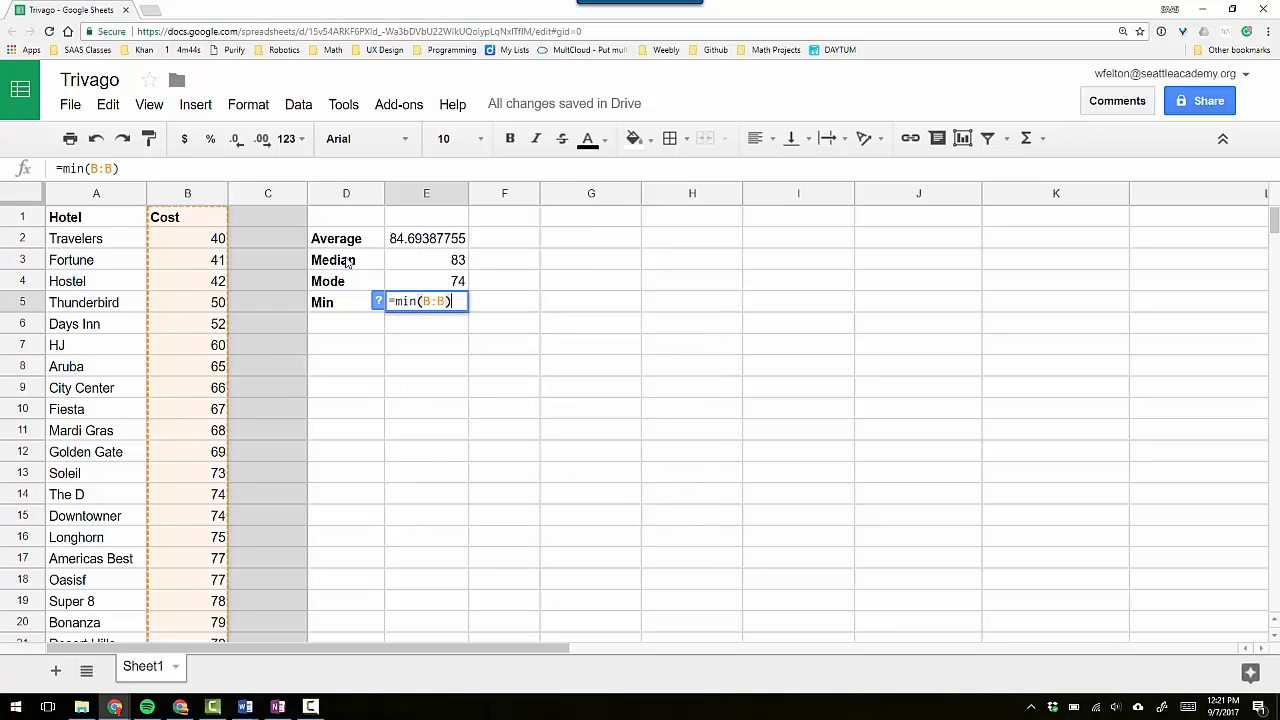
key("Return")
Add the label "Max" in D6 and enter =max(B:B) beside it in E6.
type("Max")
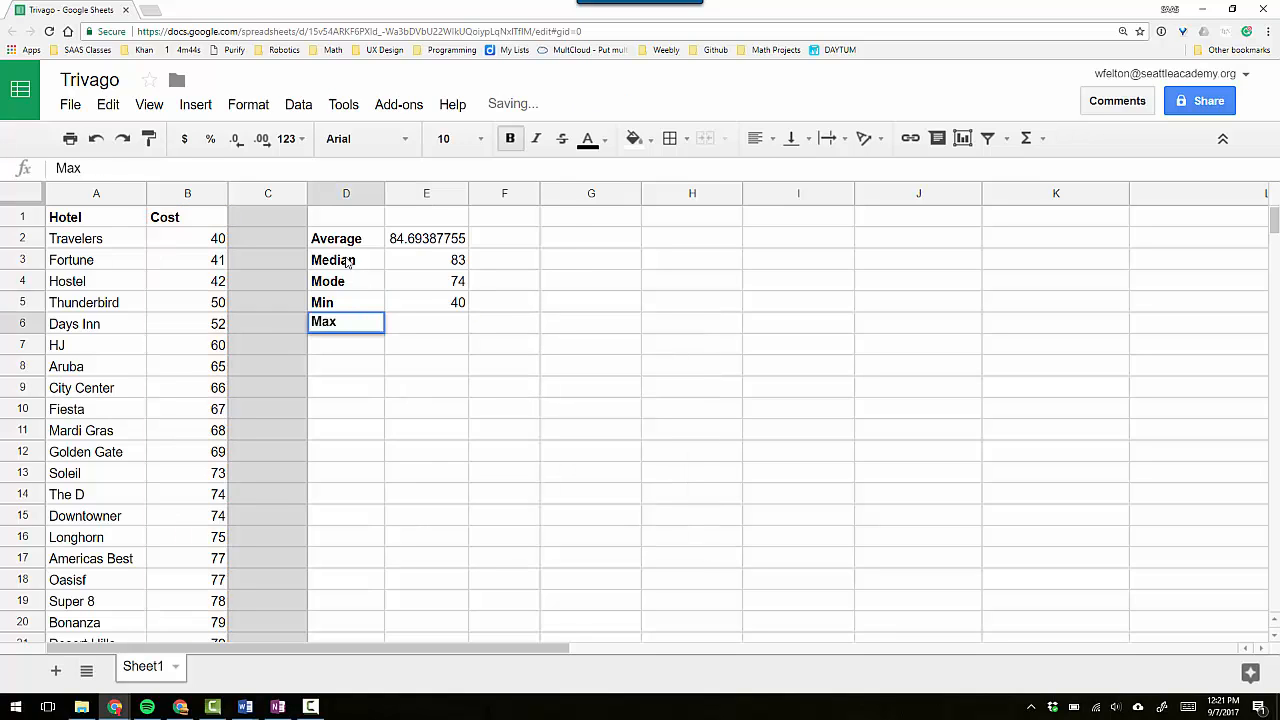
key("Tab")
type("=m")
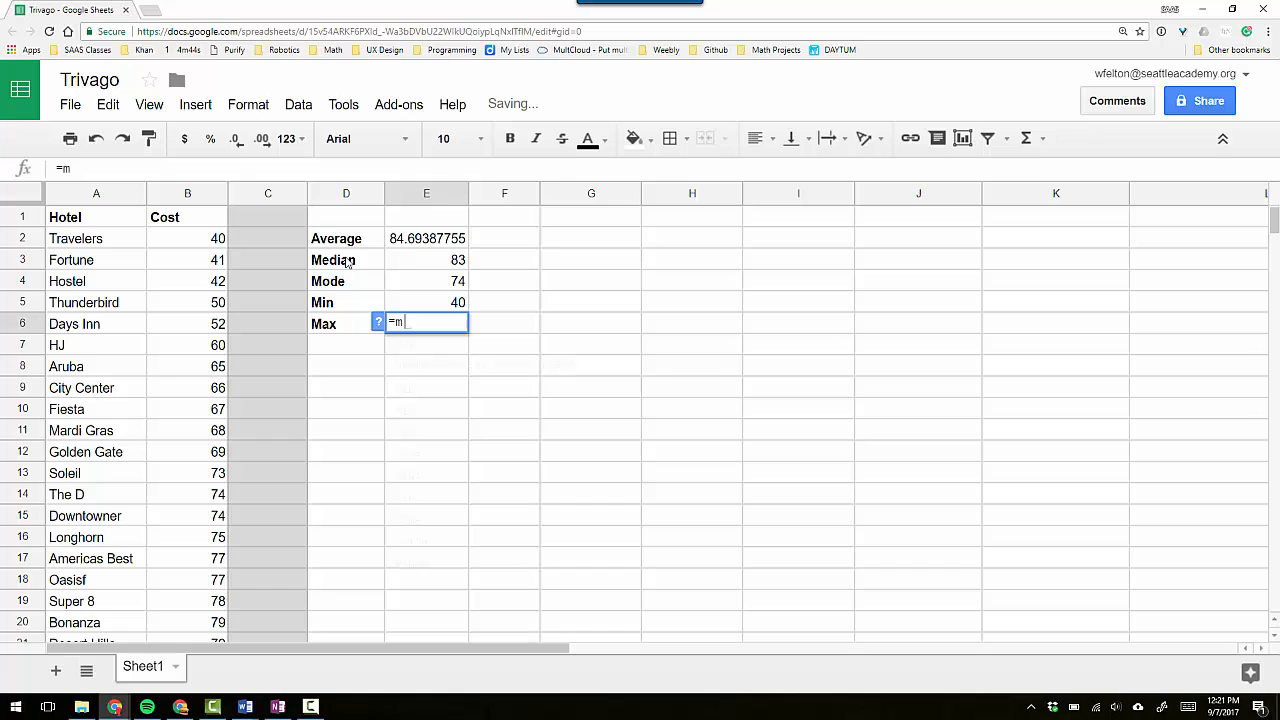
type("ax(B:B)")
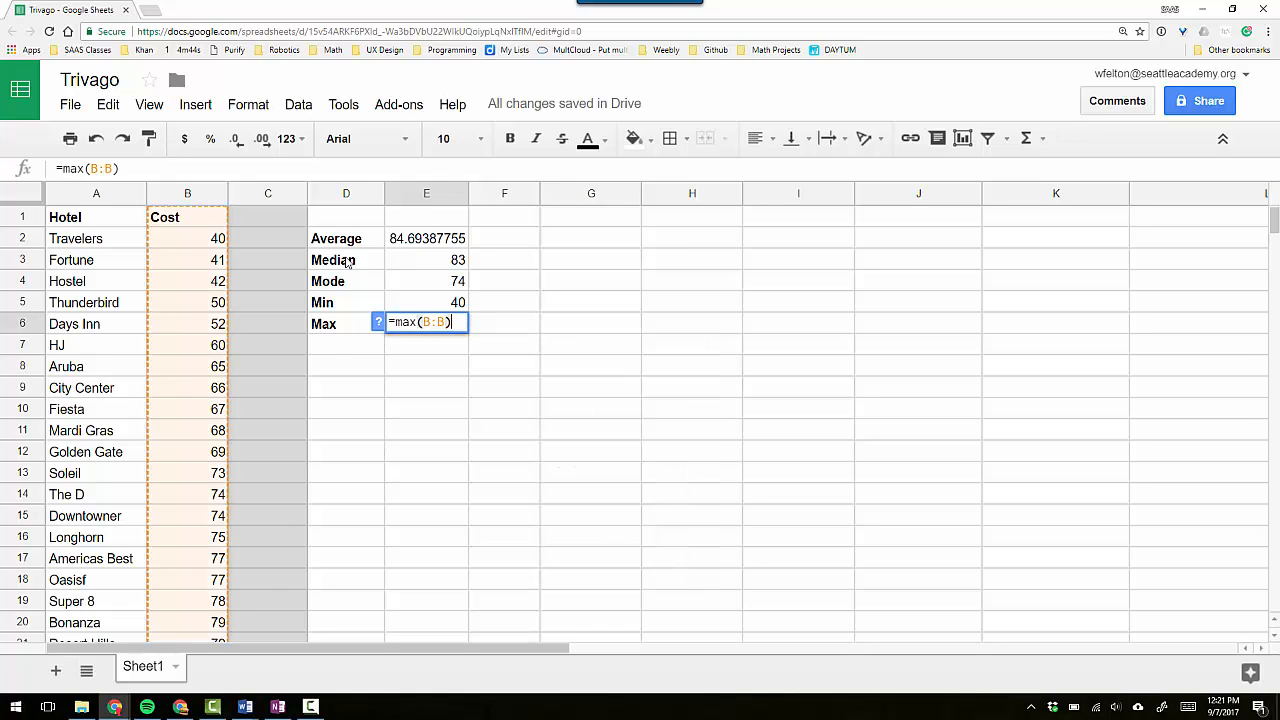
key("Return")
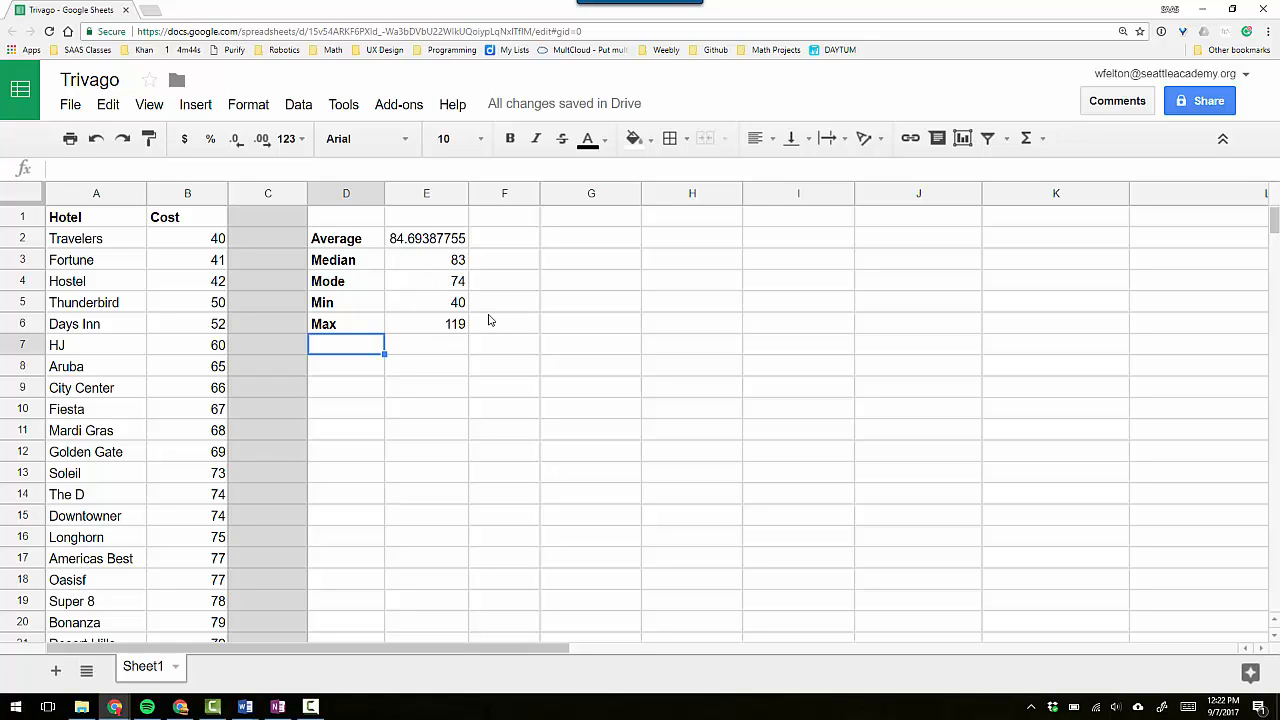
Fill column F with medium blue as a divider and narrow the divider columns F and C.
left_click(503, 195)
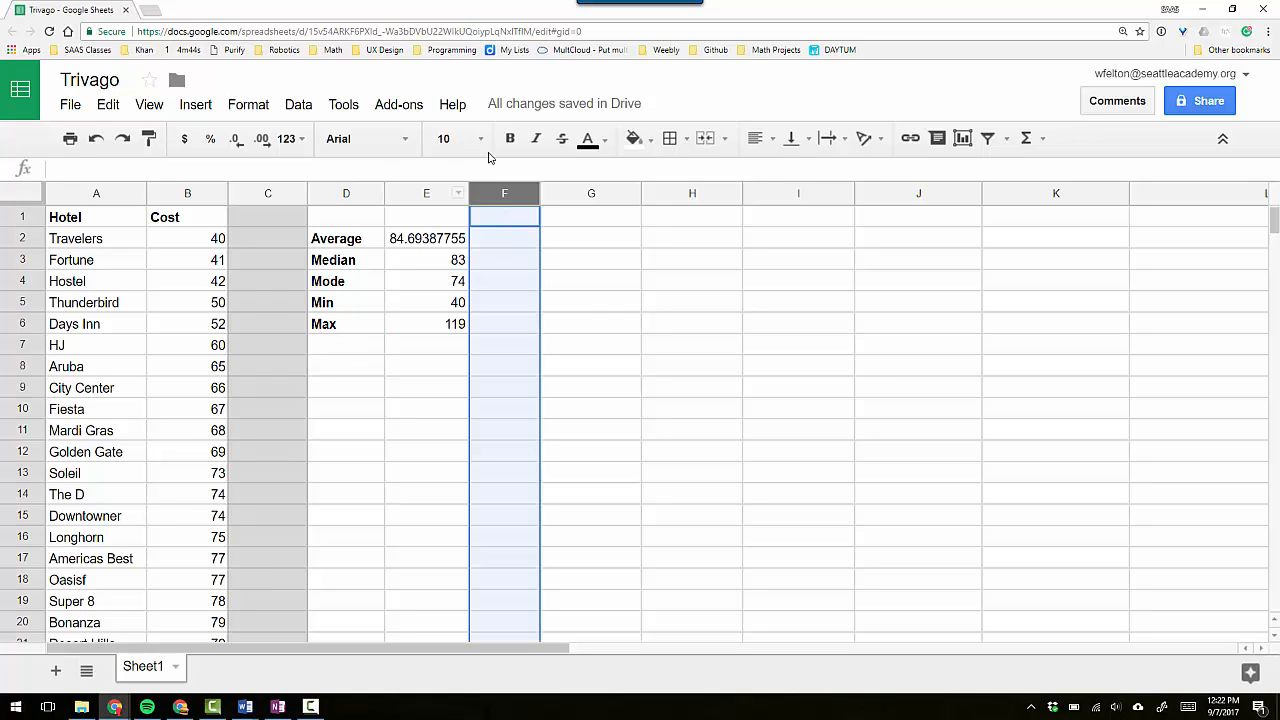
left_click(652, 145)
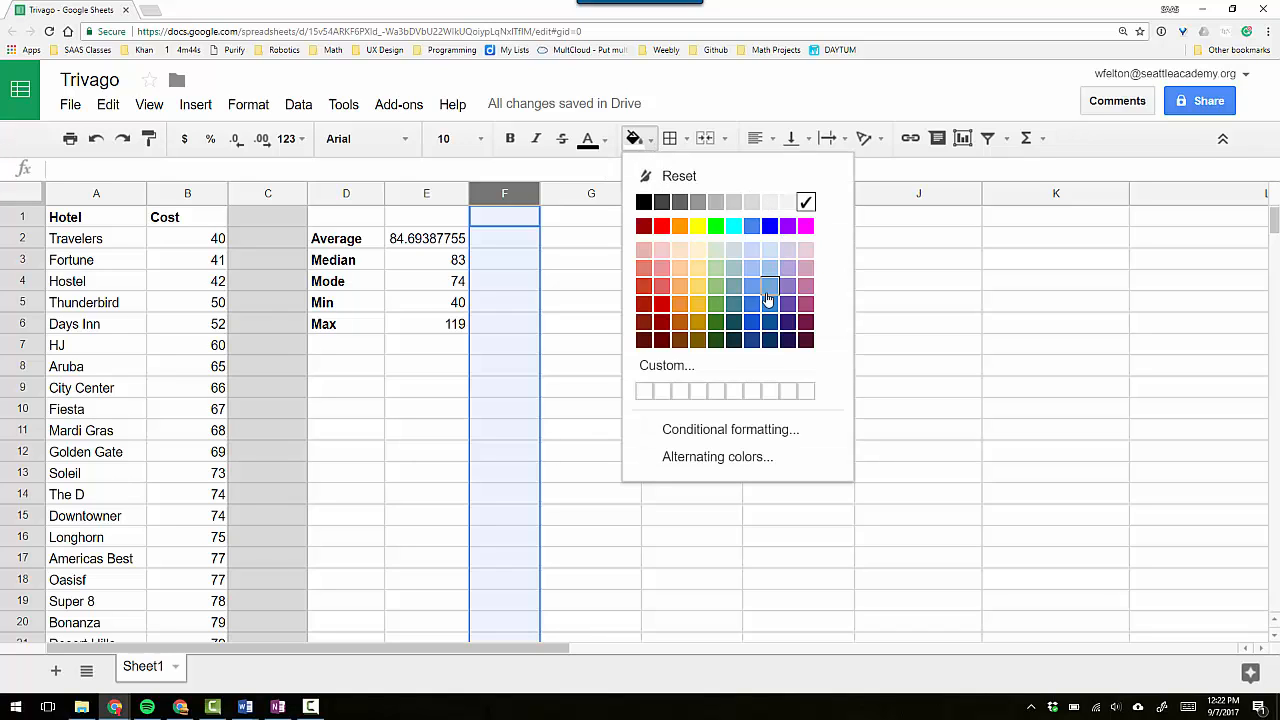
left_click(768, 293)
left_click(594, 244)
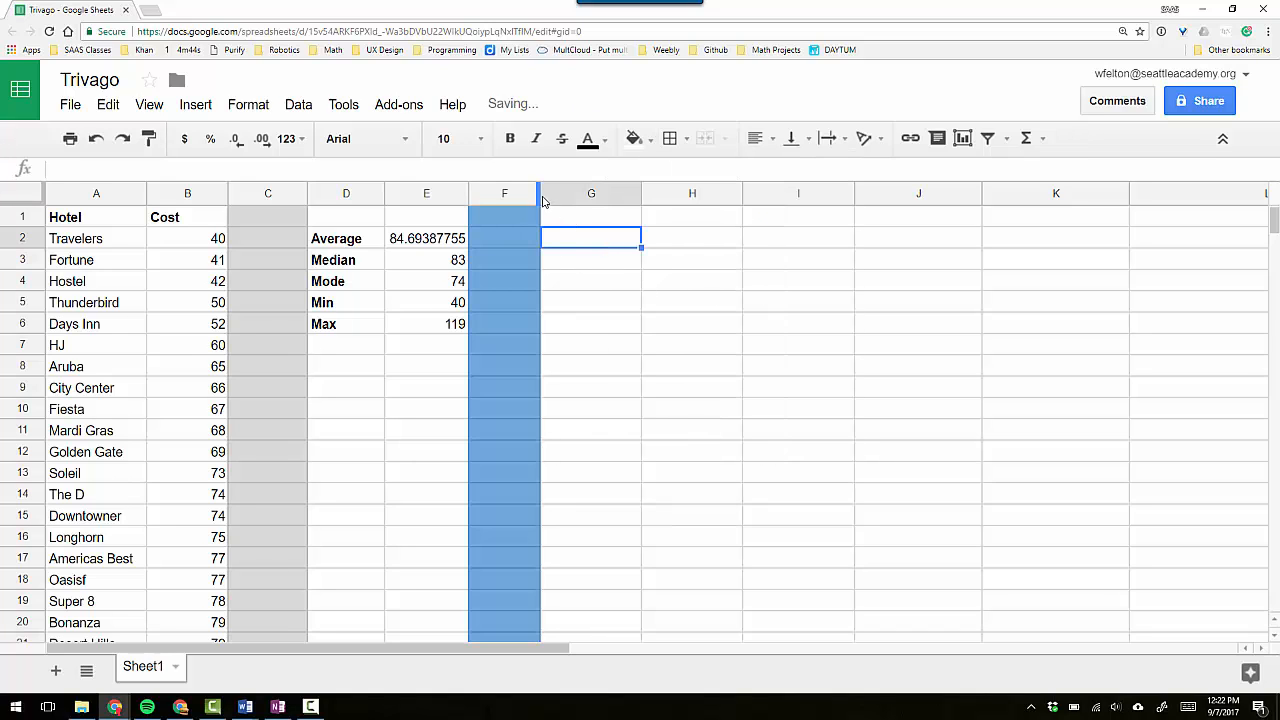
left_click_drag(537, 189, 520, 190)
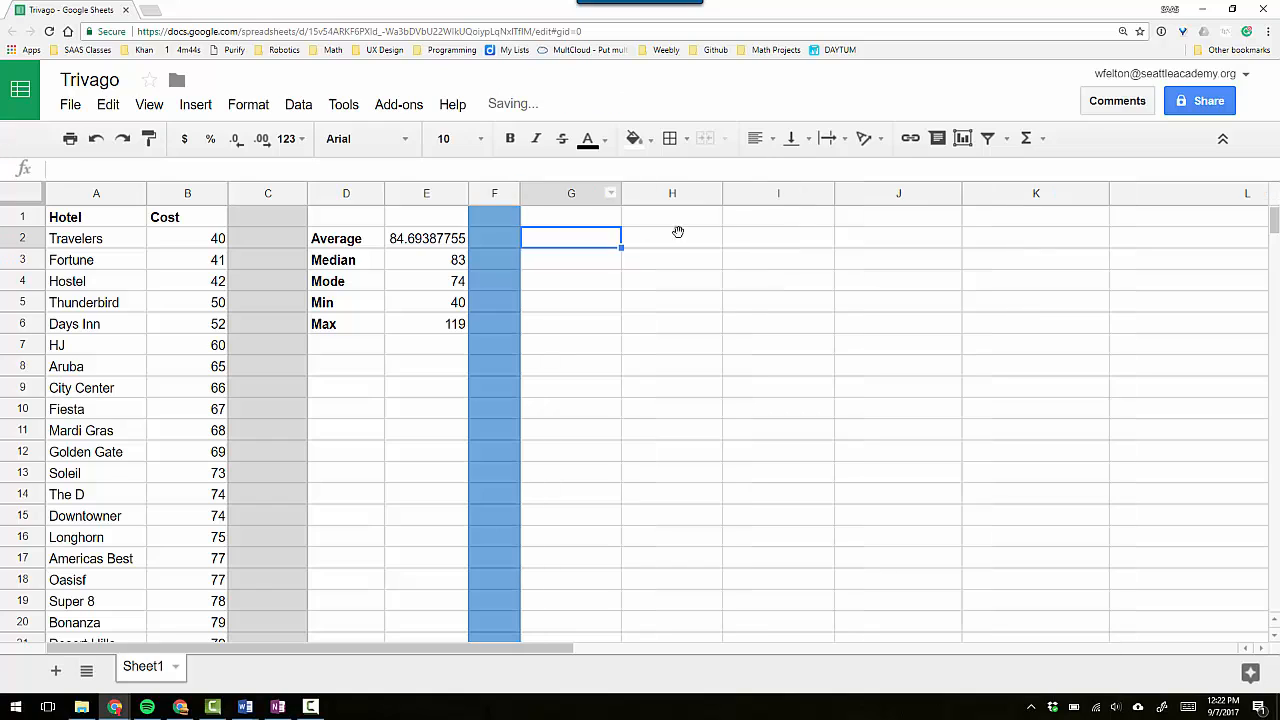
left_click_drag(307, 194, 272, 197)
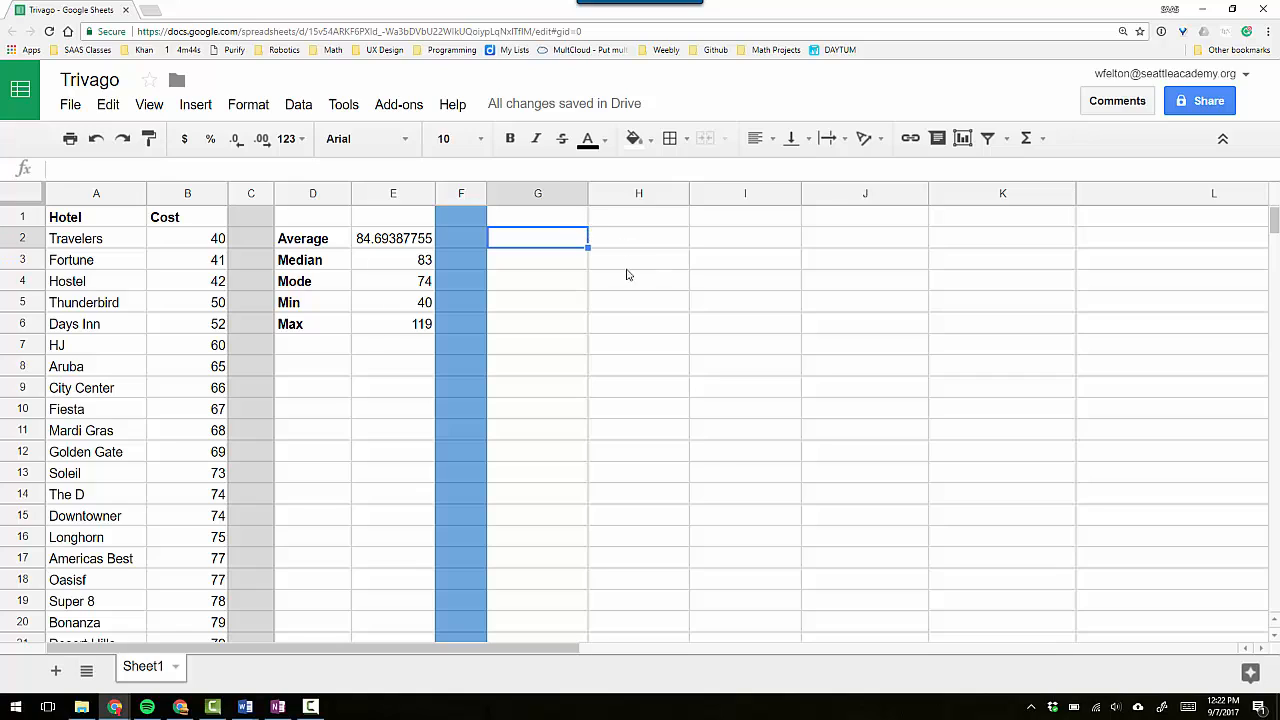
Add the bold headers "Price Min" in G1 and "Price Max" in H1.
left_click(562, 220)
key("ctrl+b")
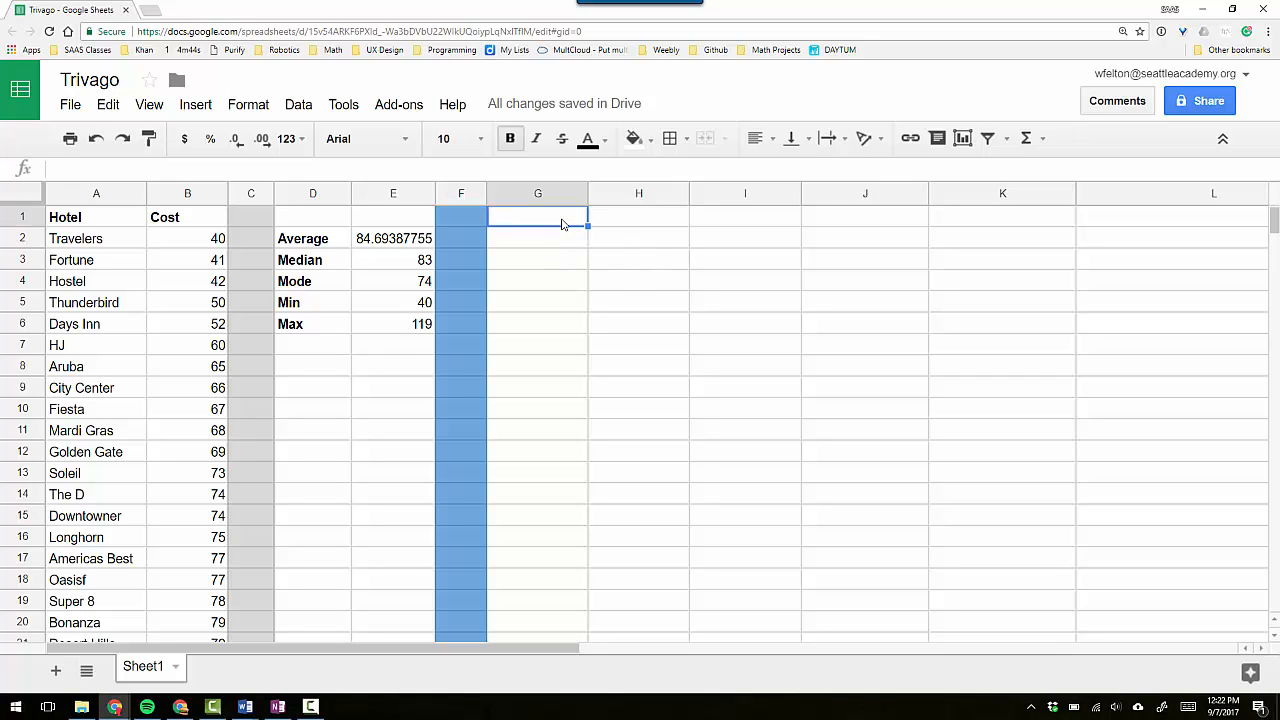
left_click_drag(590, 196, 605, 196)
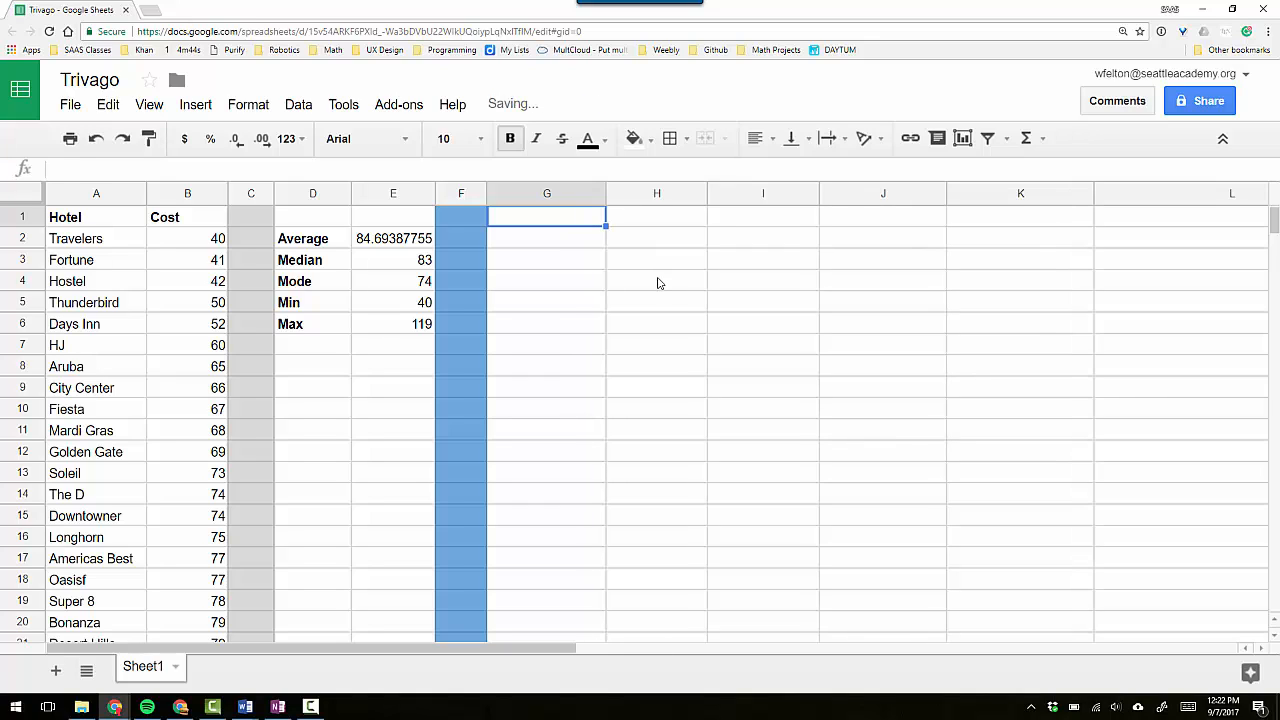
type("Price ")
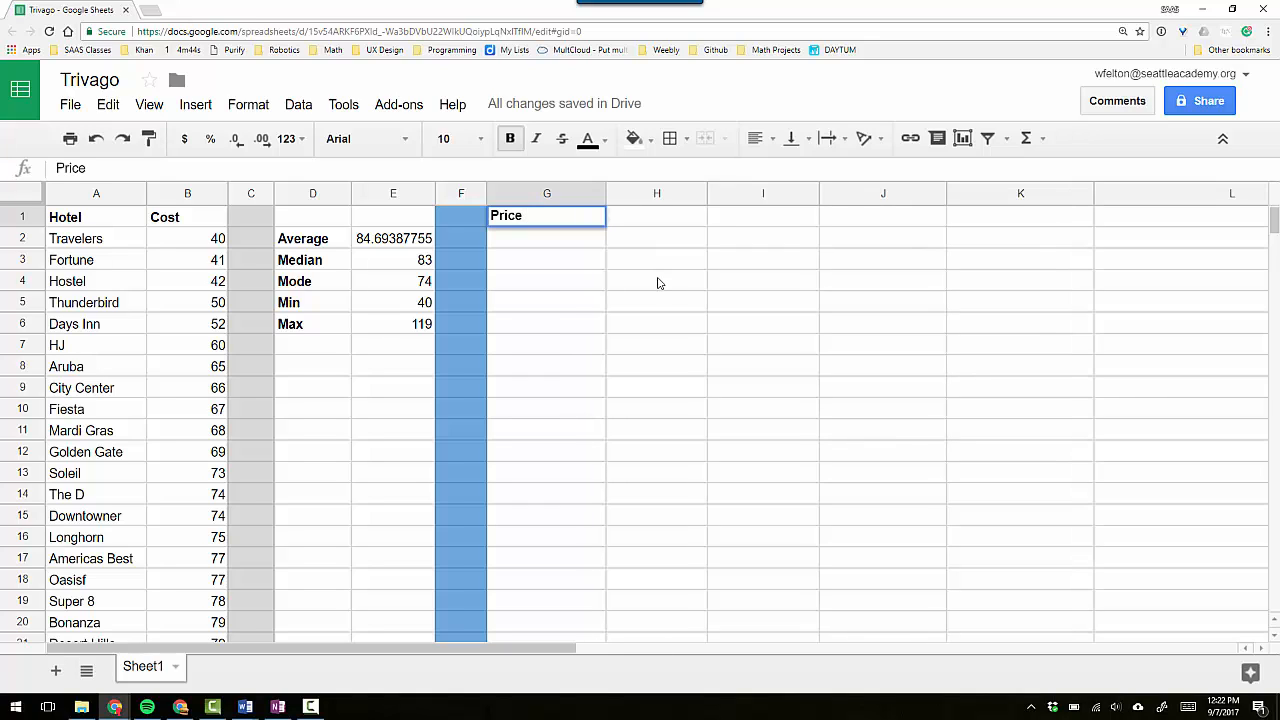
type("Min")
key("Tab")
type("Pri")
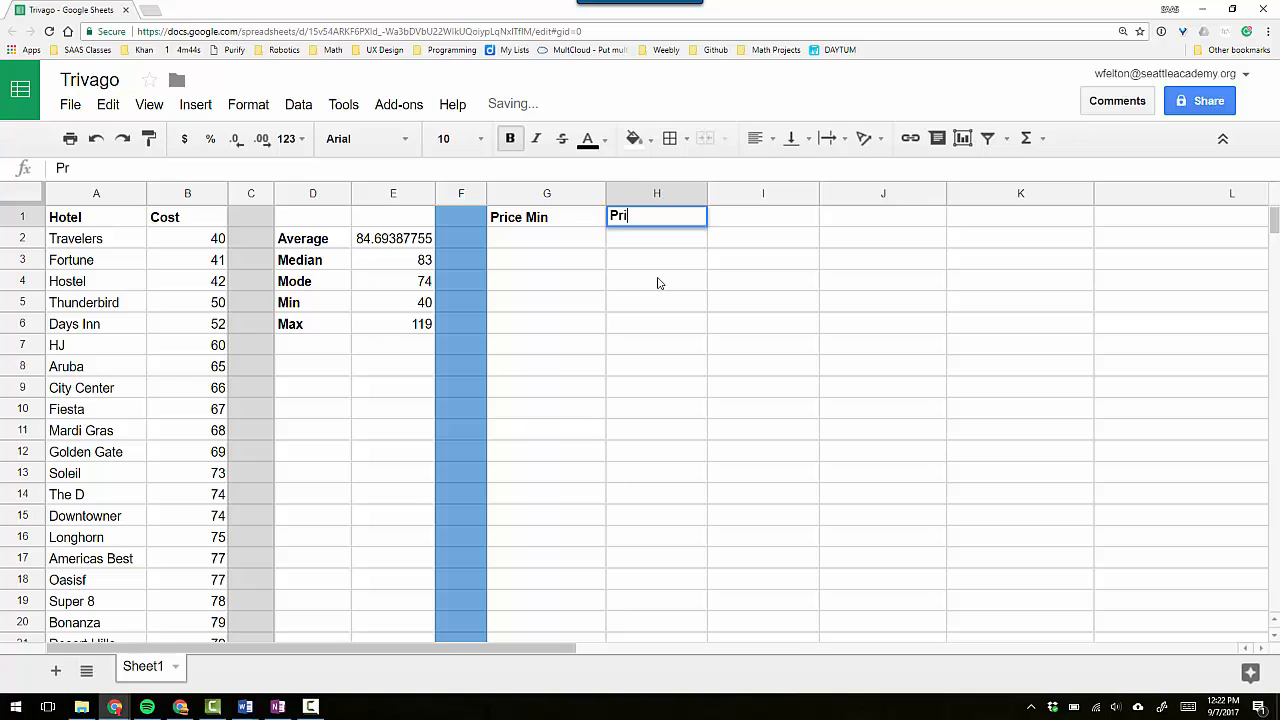
type("ce Max")
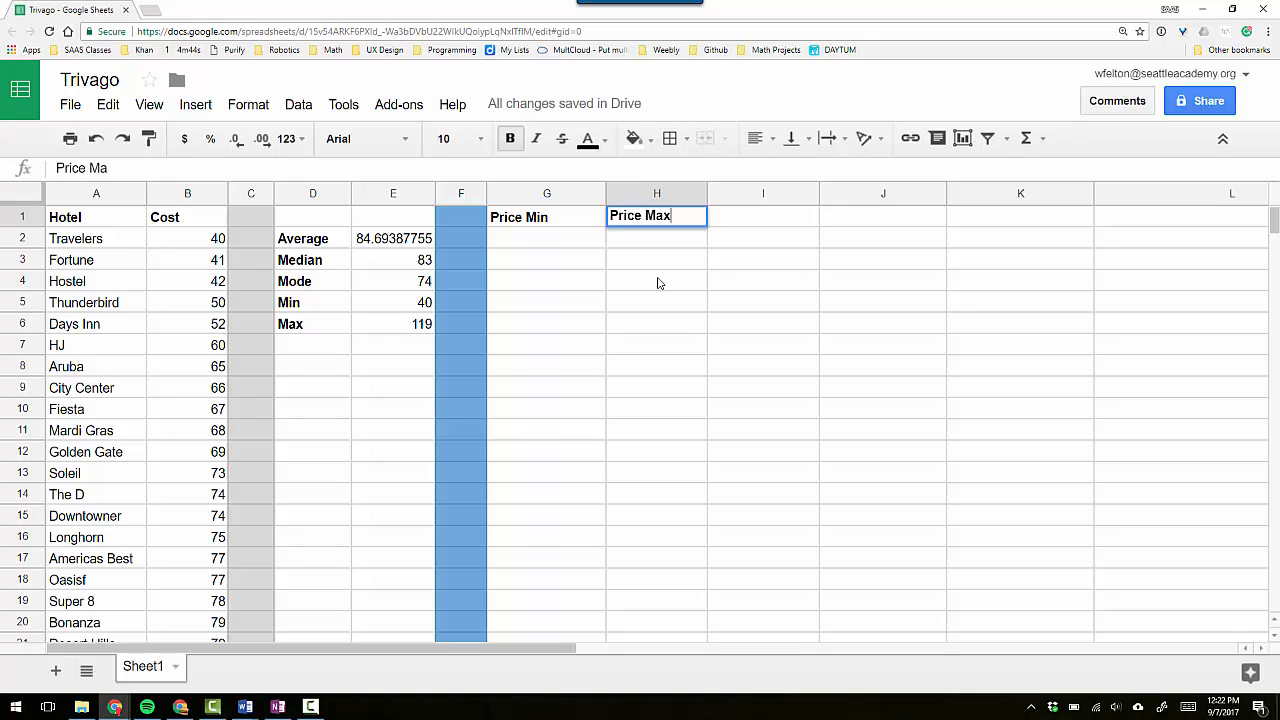
key("Tab")
Add the headers "Frquency" in I1 and "Relative Frequency" in J1.
type("Frquency")
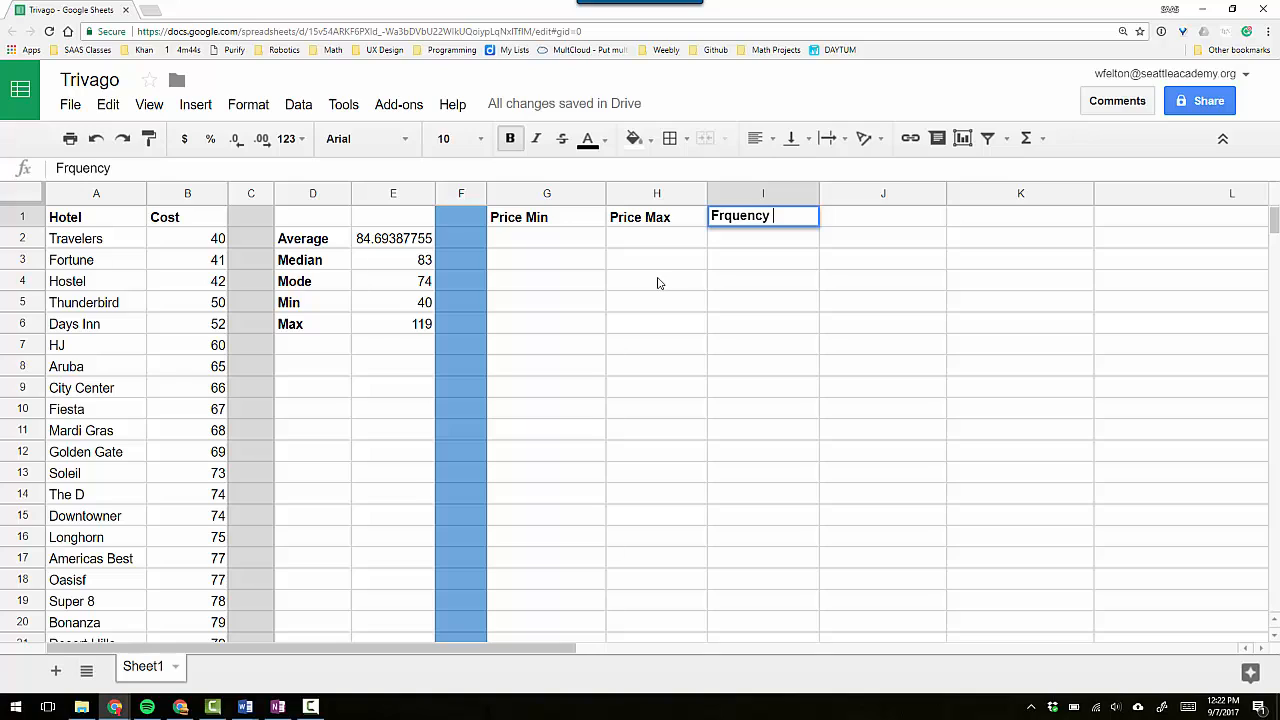
key("Tab")
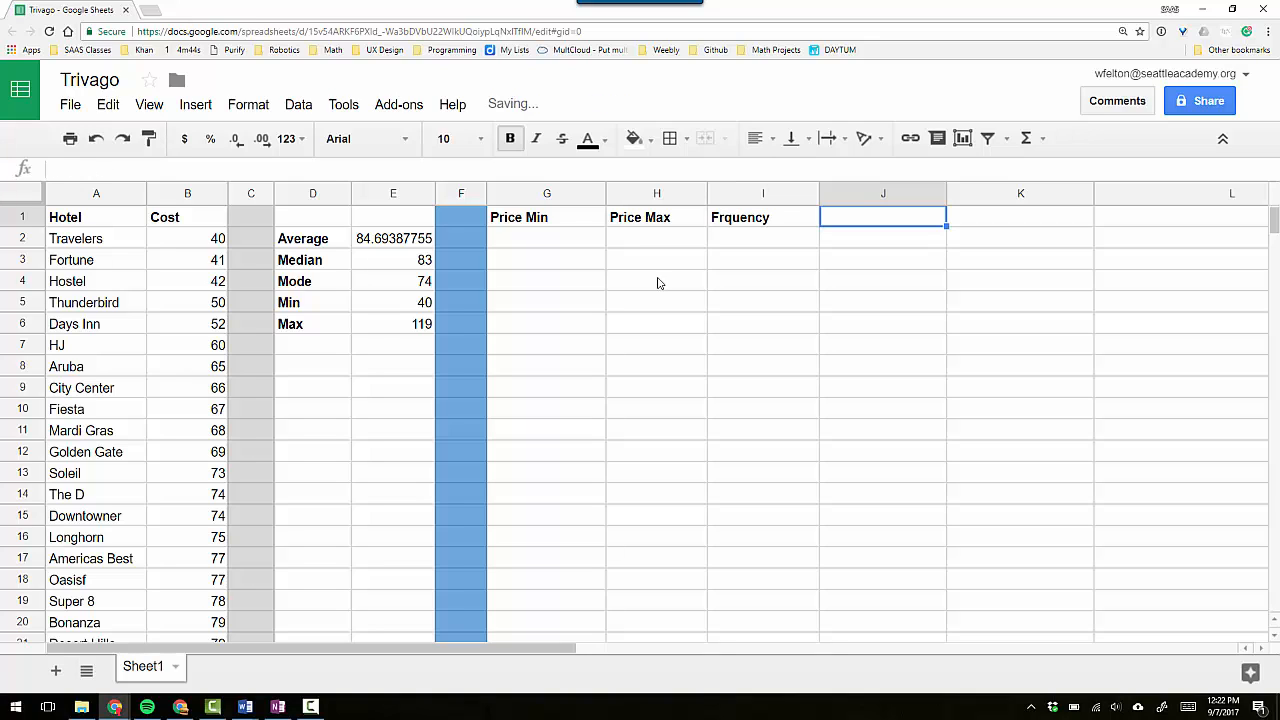
type("Relat")
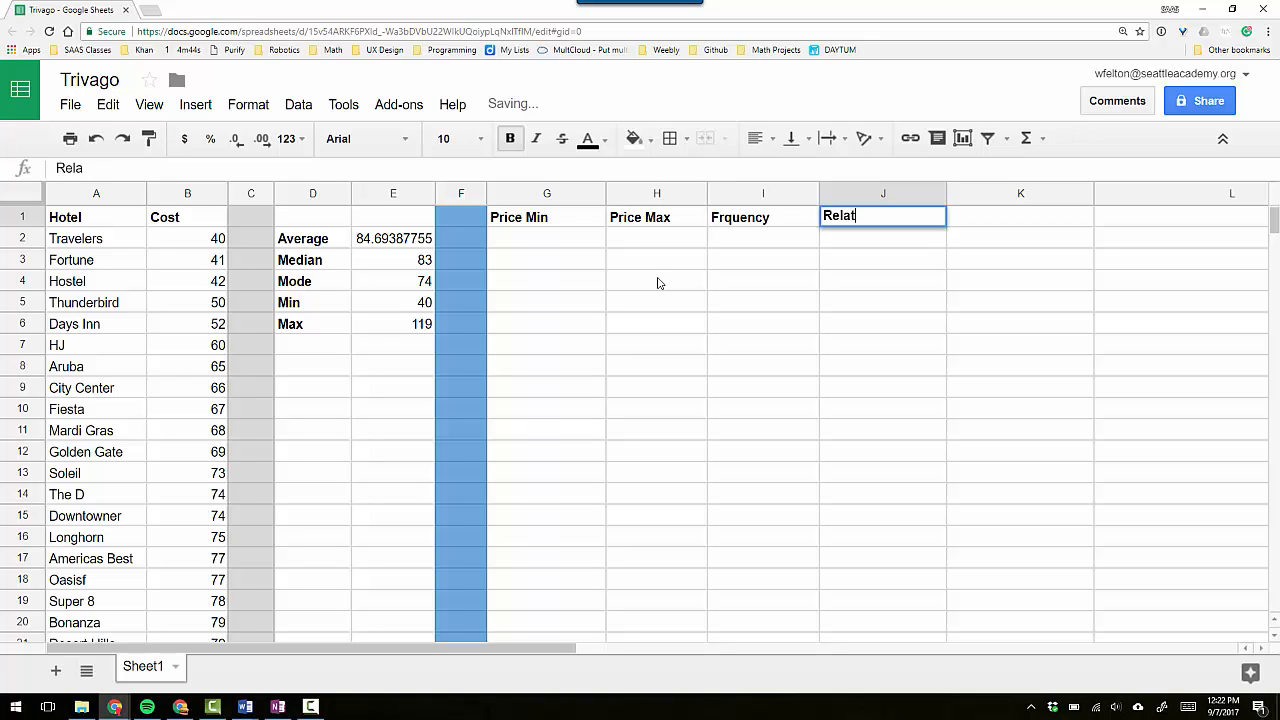
type("ive Frequency")
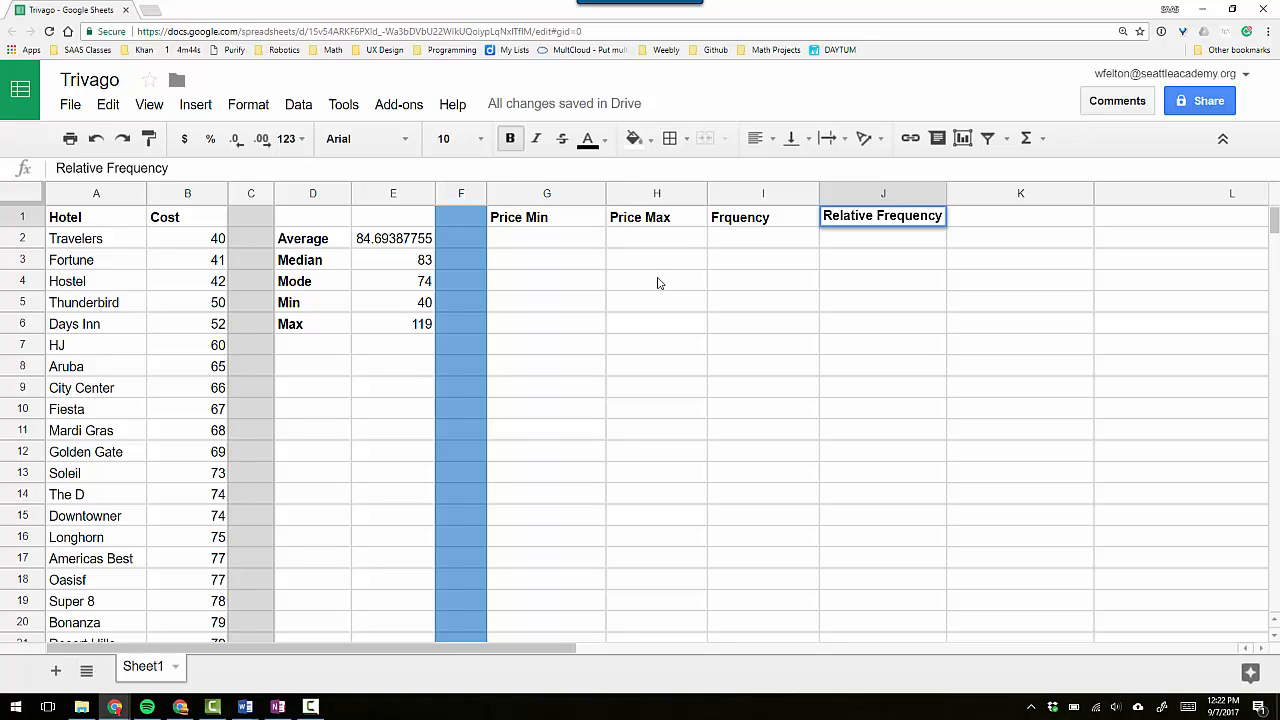
key("Tab")
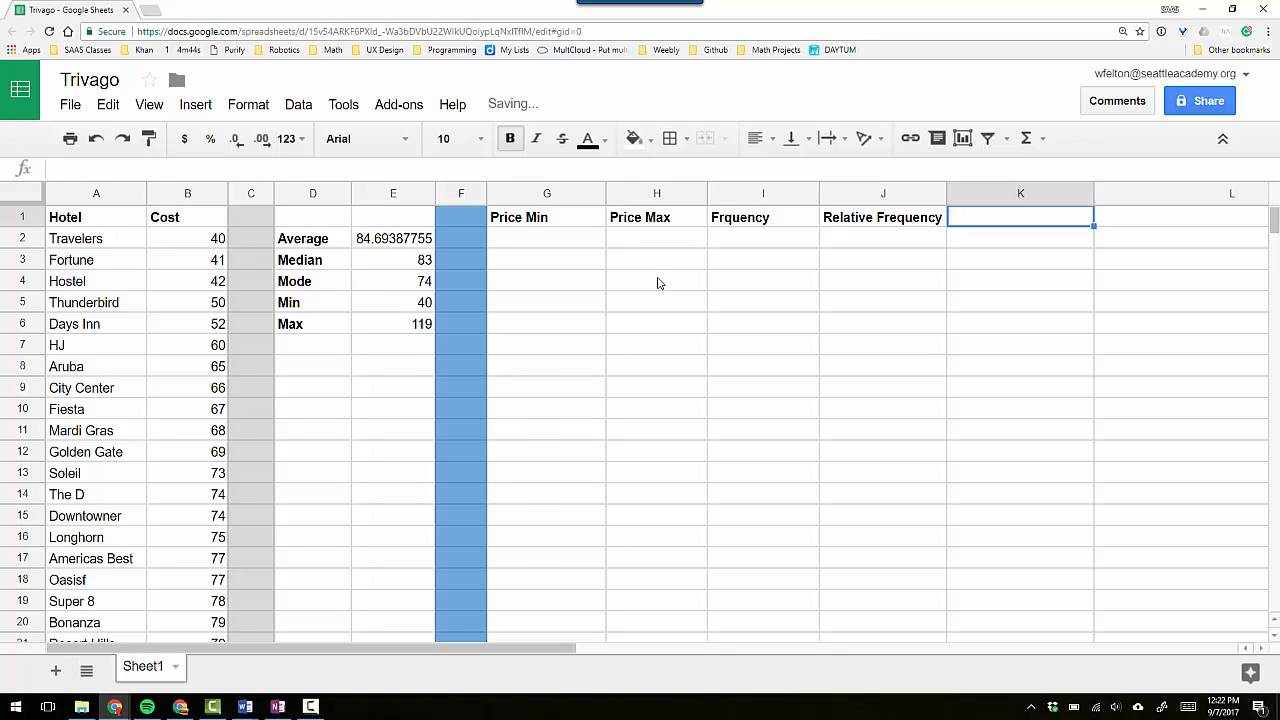
Add the headers "Cumulative Frequency" in K1 and "Relative Cumulative Frequency" in L1.
type("Cumul")
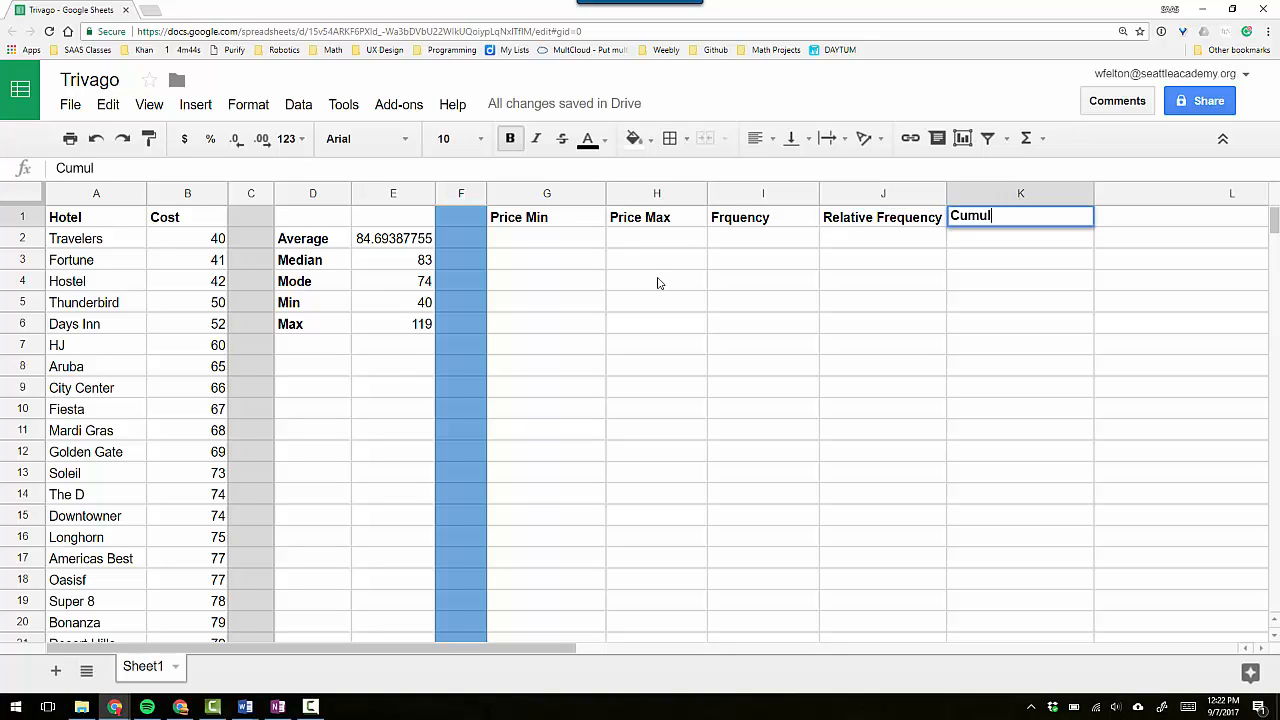
type("ative Frequency")
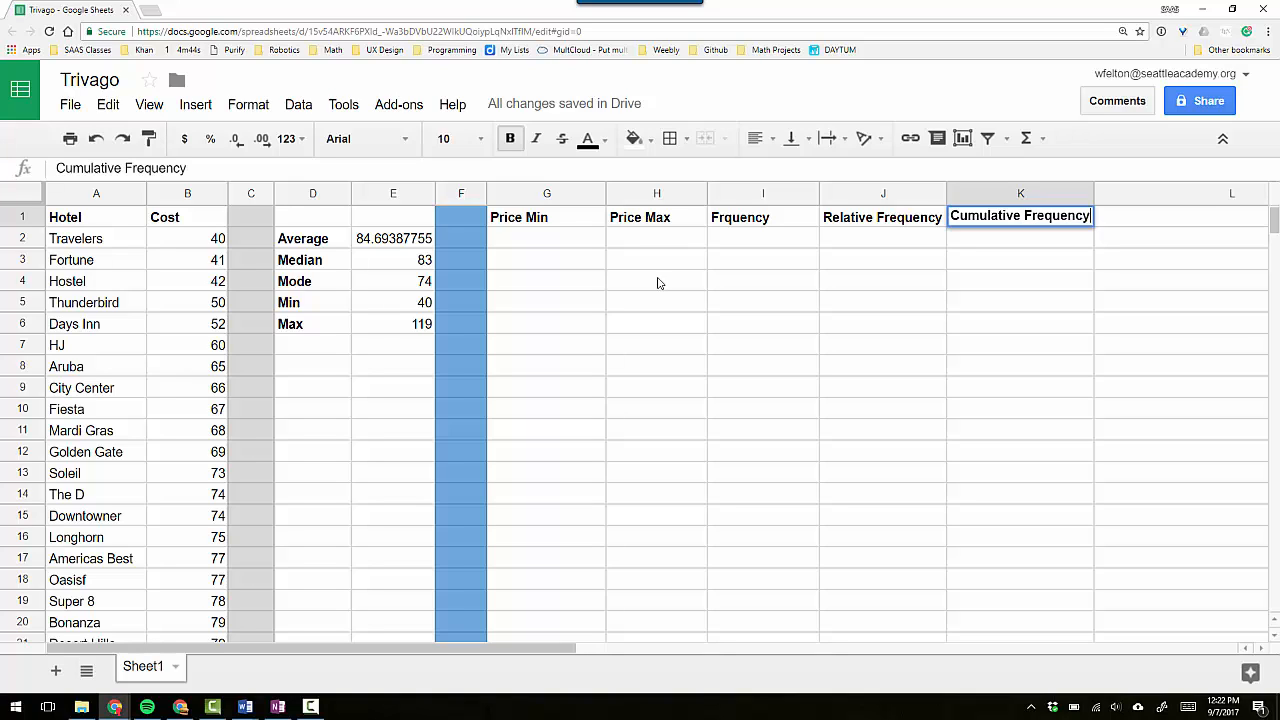
key("Tab")
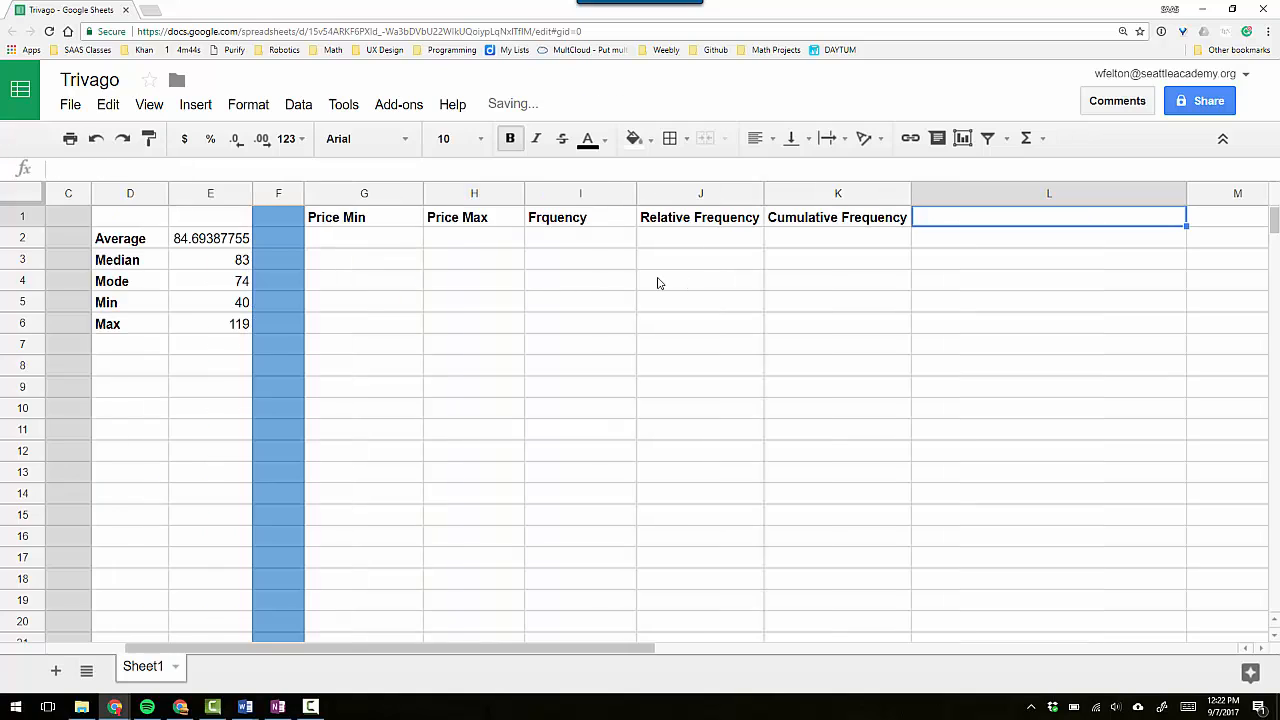
type("R")
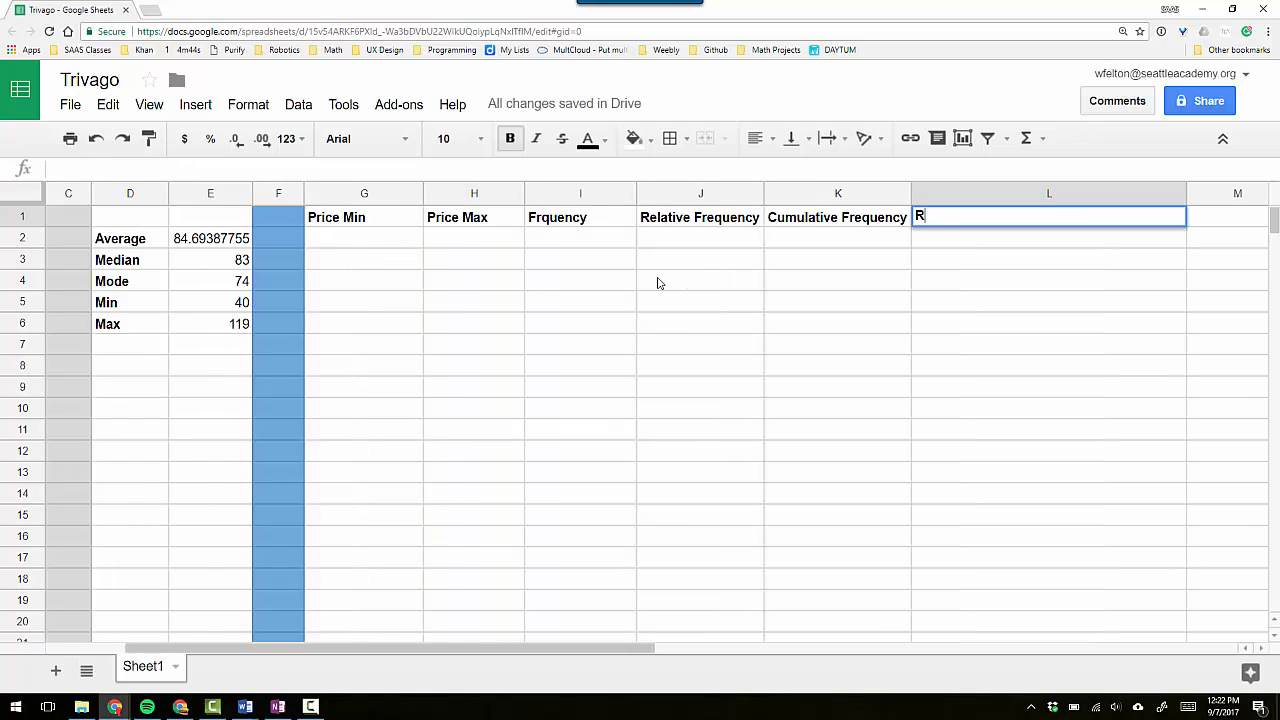
type("elative Cumulative ")
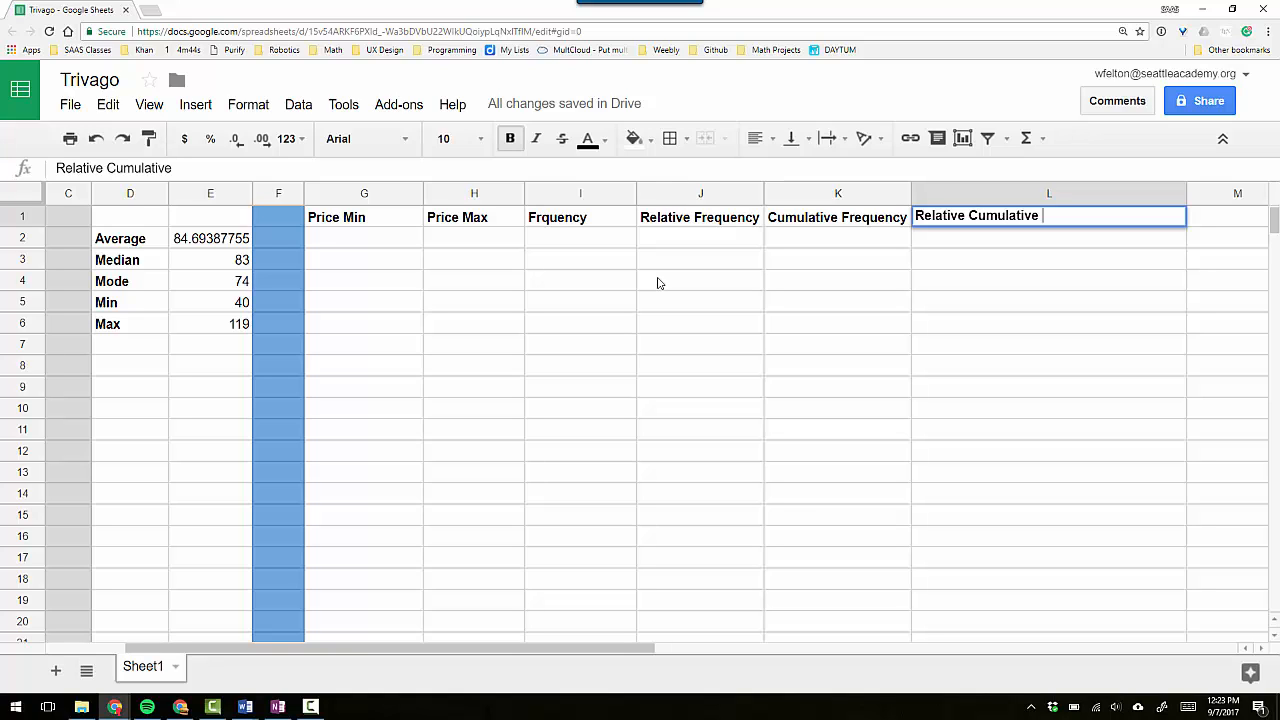
type("Frequency")
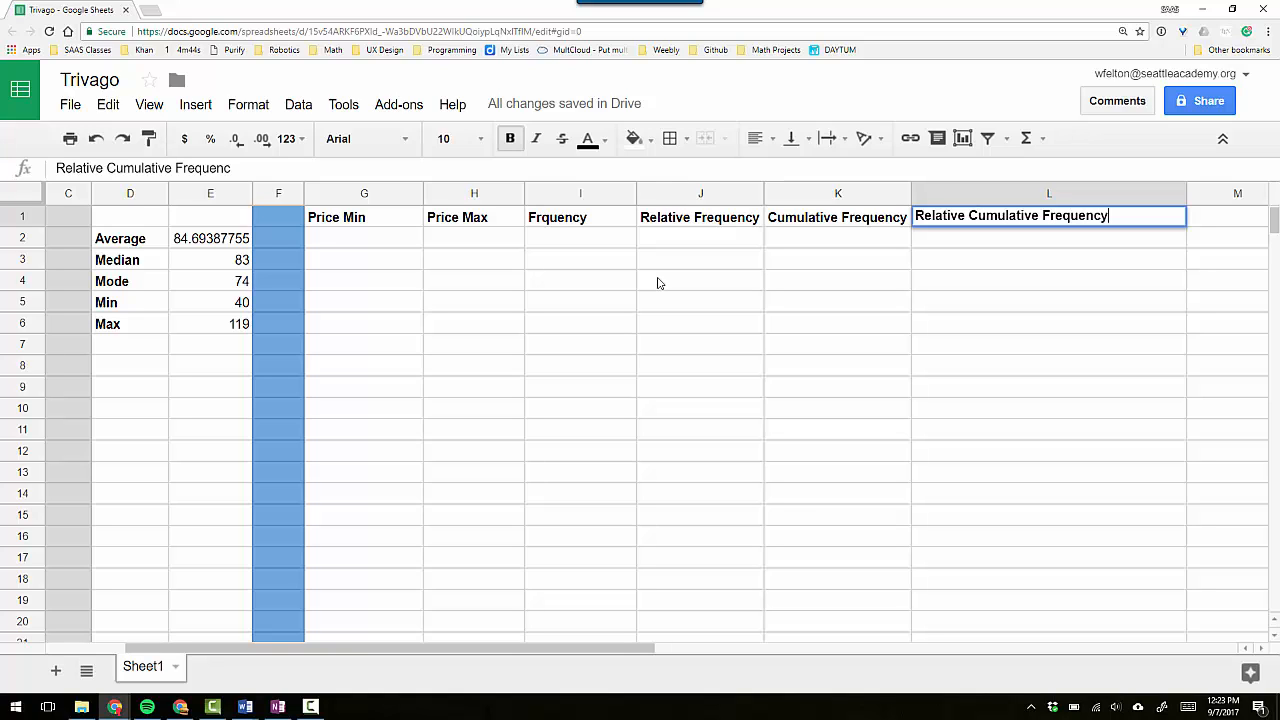
key("Return")
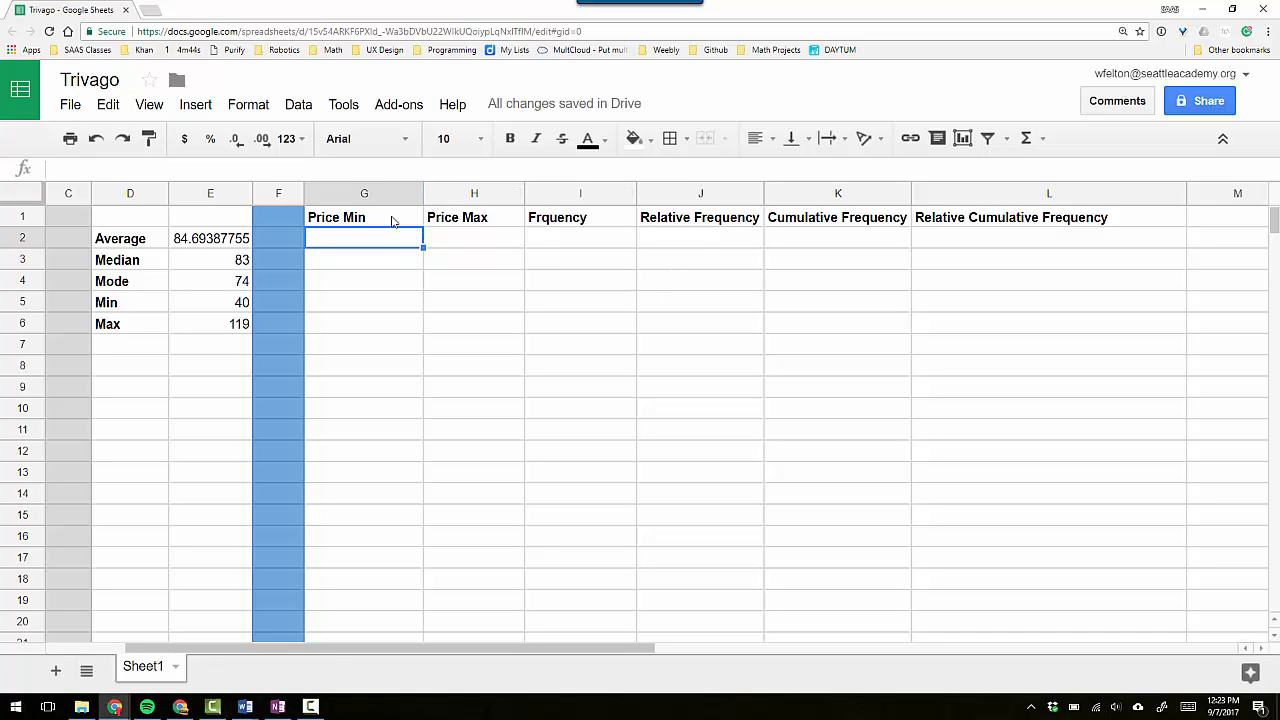
Fit the widths of columns G, H, I and L to their header text.
left_click_drag(423, 193, 434, 193)
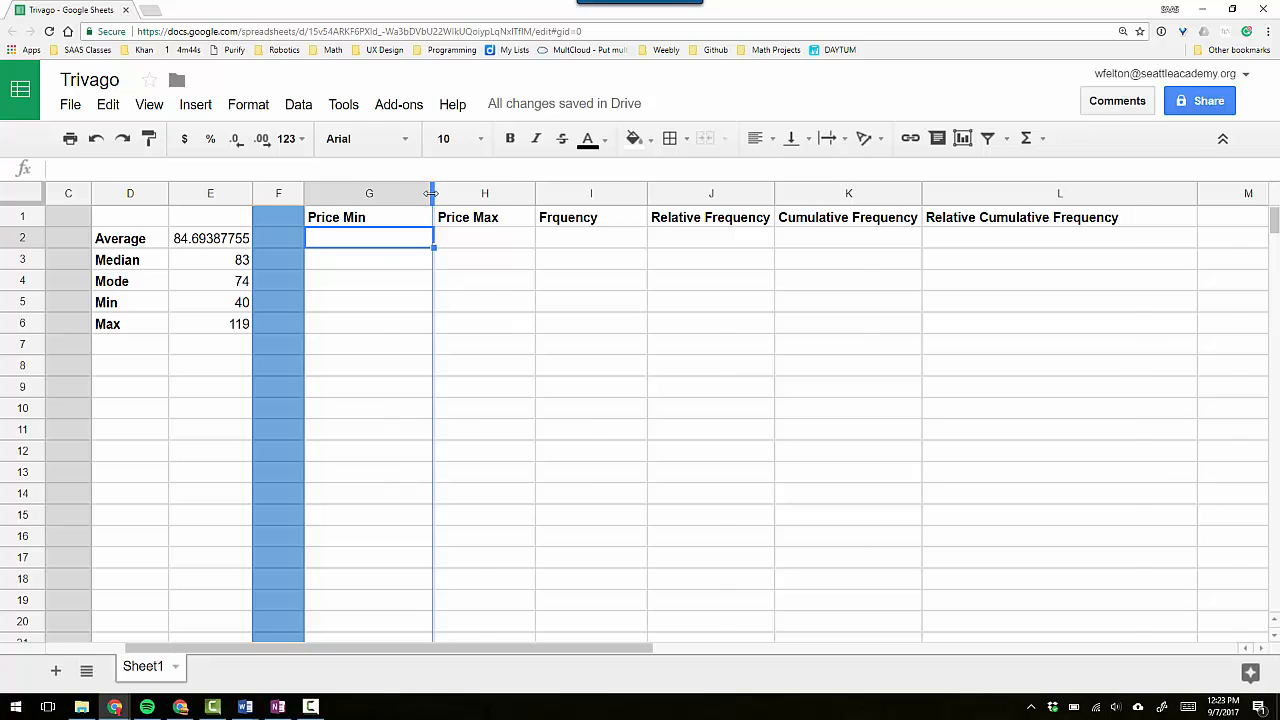
double_click(432, 194)
double_click(471, 193)
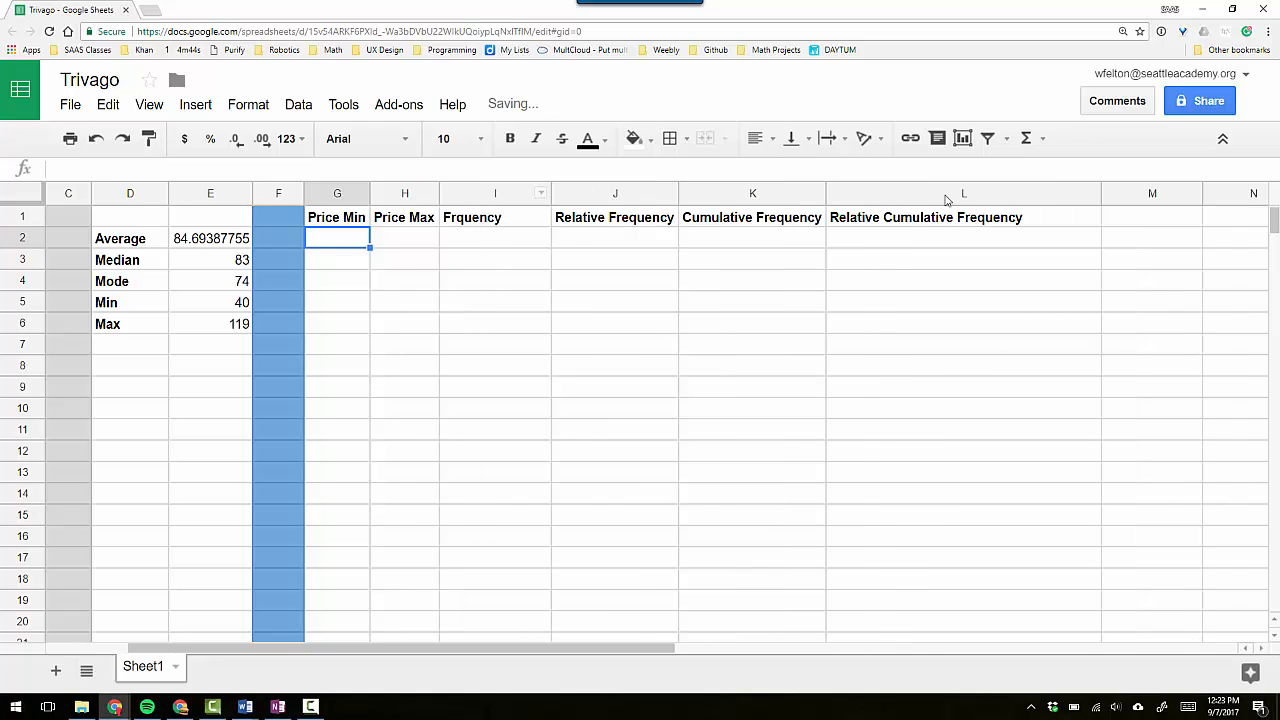
double_click(1101, 193)
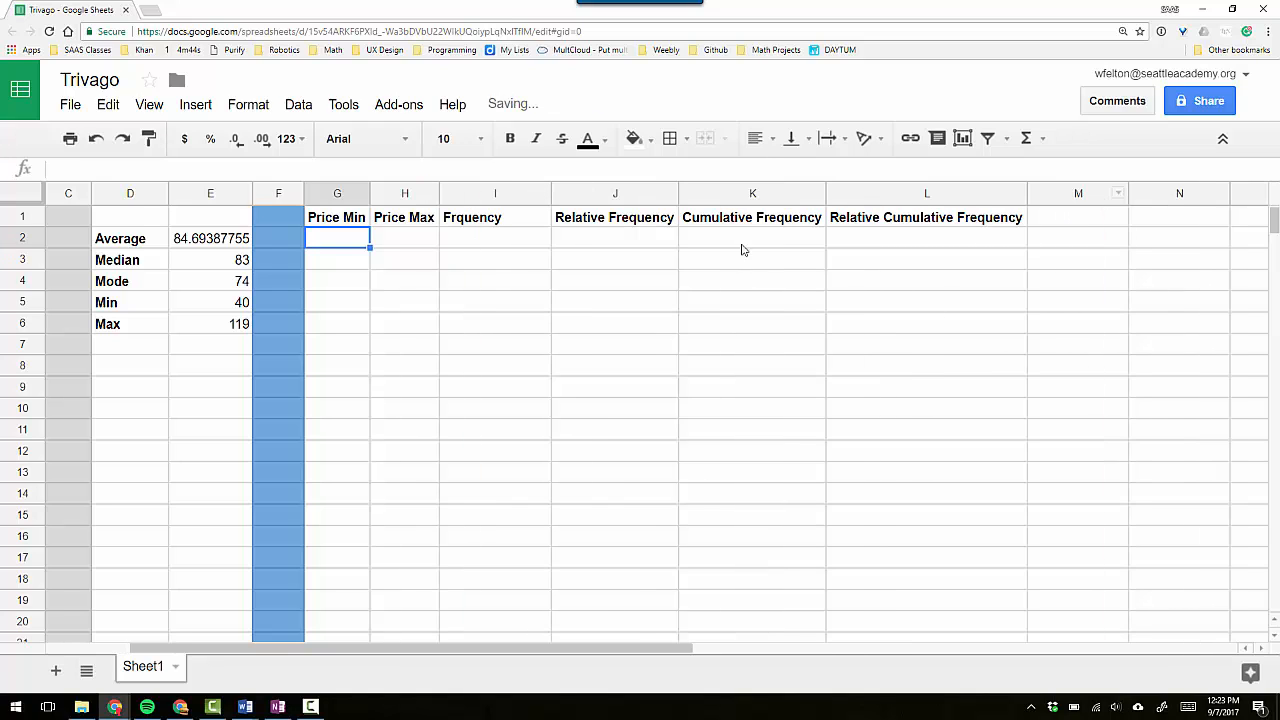
double_click(550, 193)
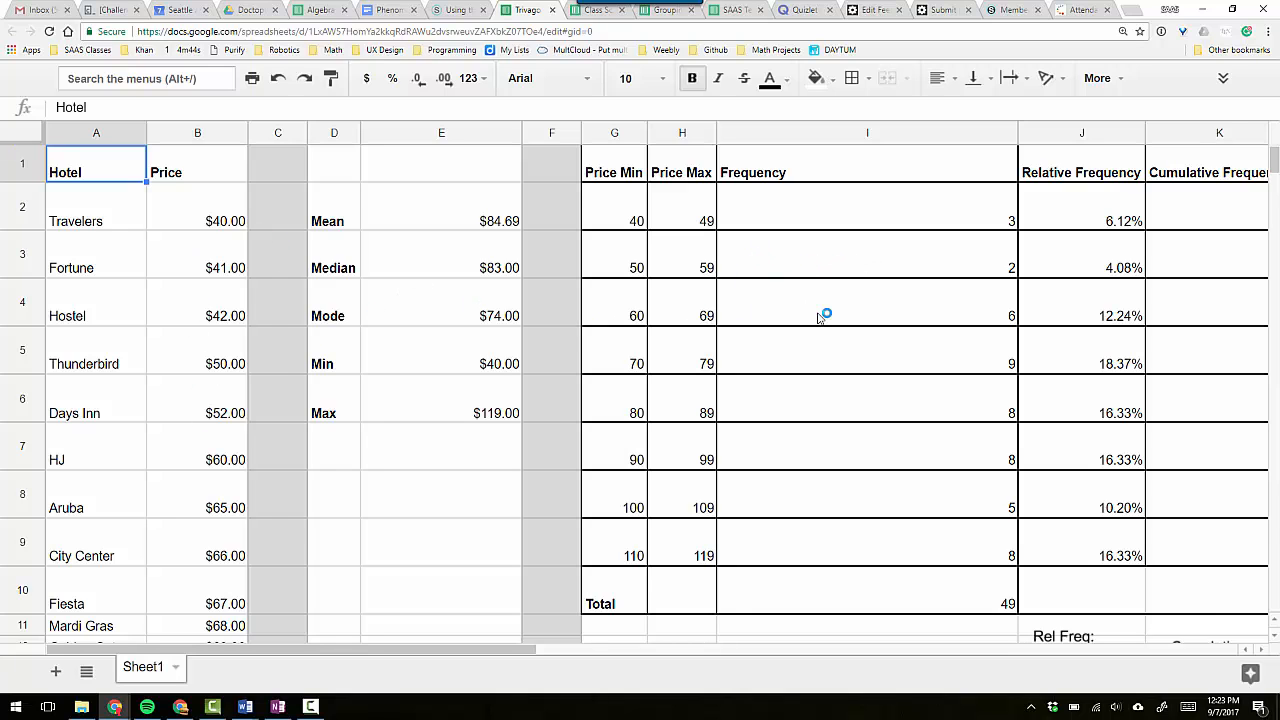
Return from the reference sheet to the working Trivago sheet and enter Price Min values 40 in G2 and 50 in G3.
key("alt+Tab")
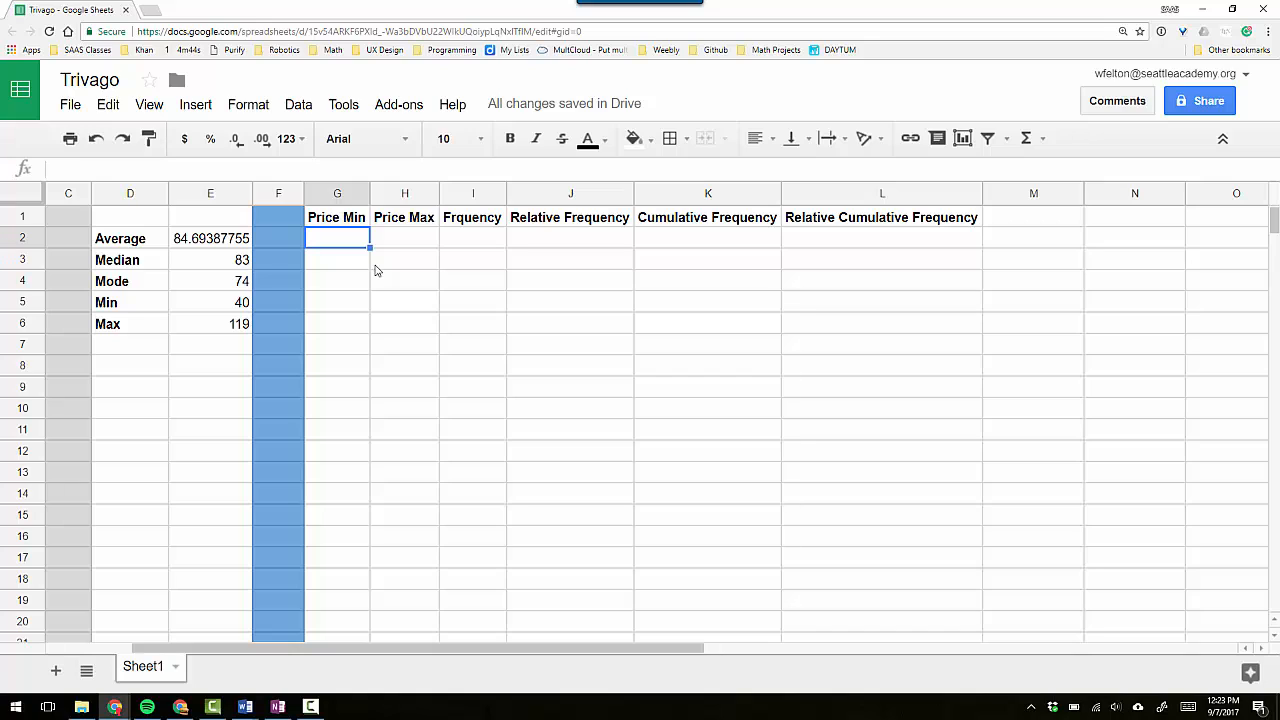
type("40")
key("Return")
type("50")
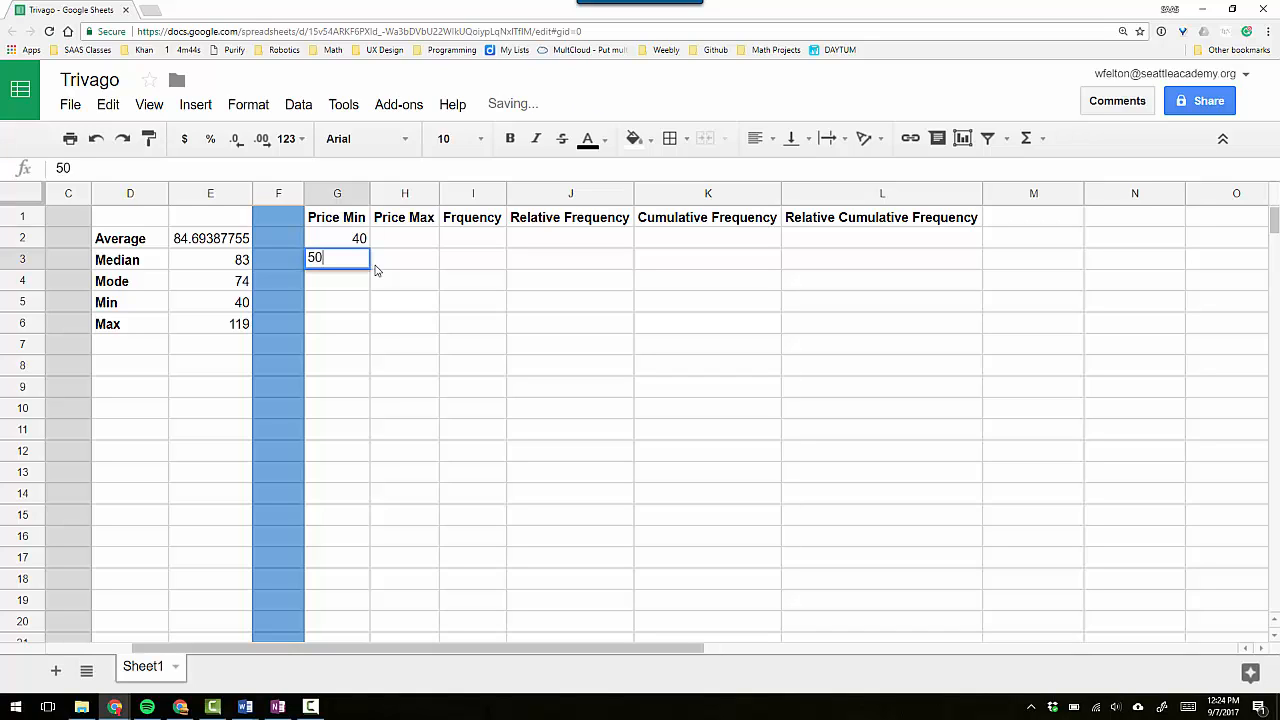
key("Return")
key("Up")
key("Up")
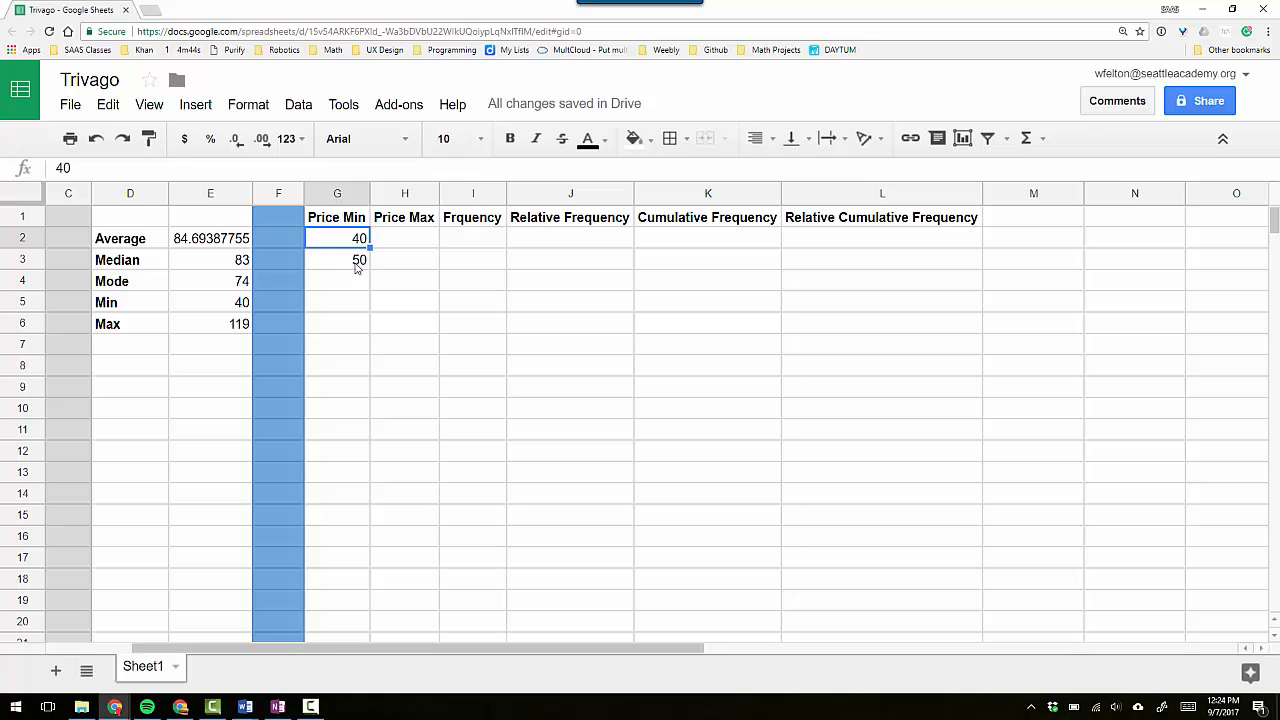
left_click(356, 268, "shift")
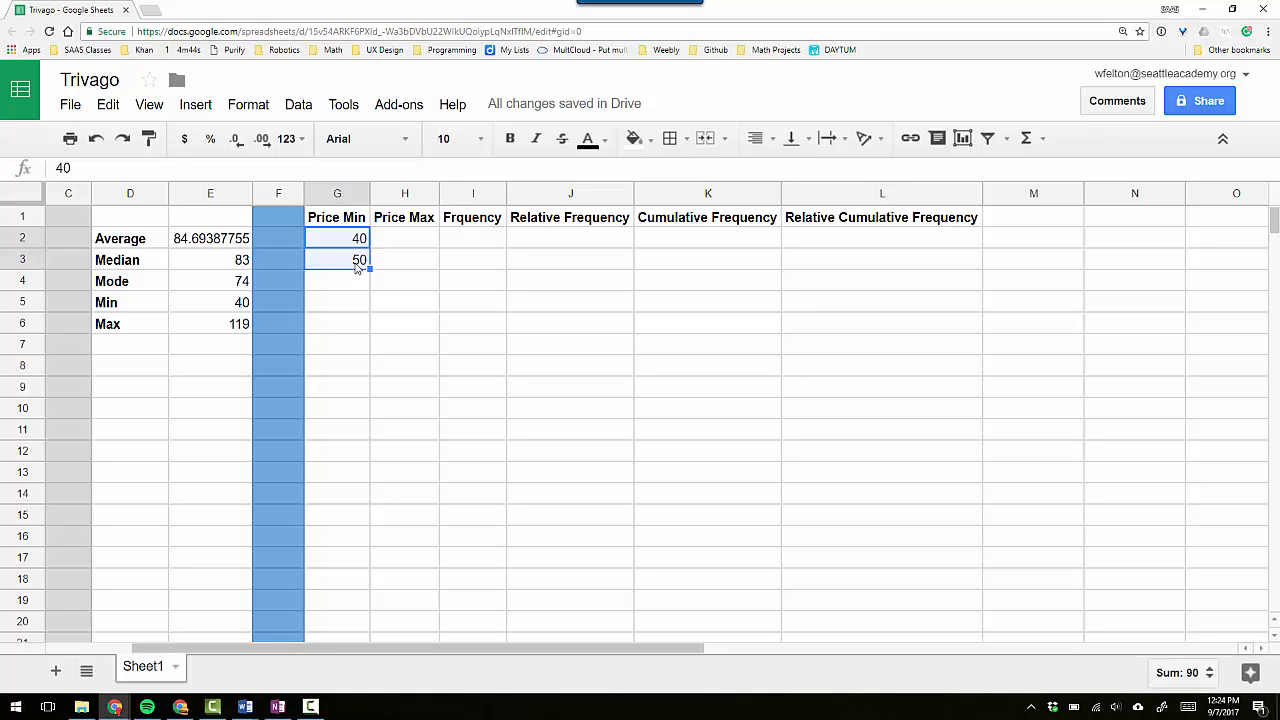
left_click(390, 244)
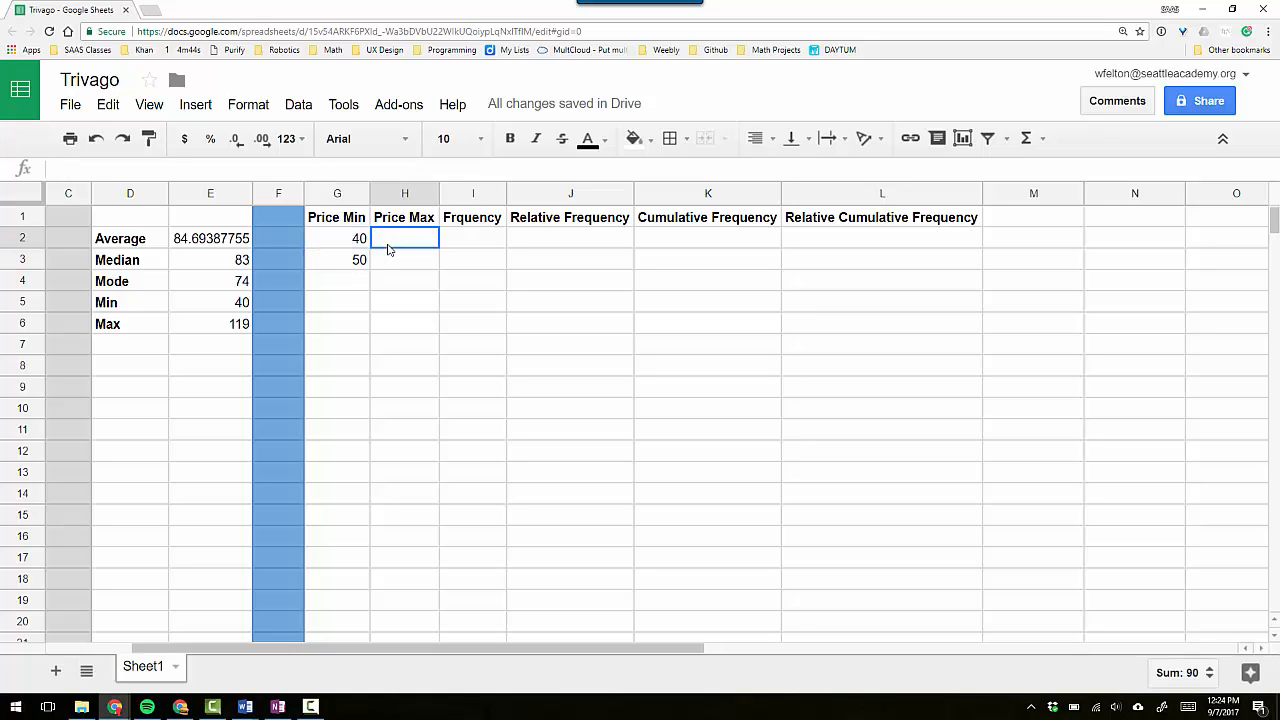
Continue the Price Min series from G2:G3 in steps of 10 down to G12, and clear the extra values in G10:G12.
left_click(357, 244)
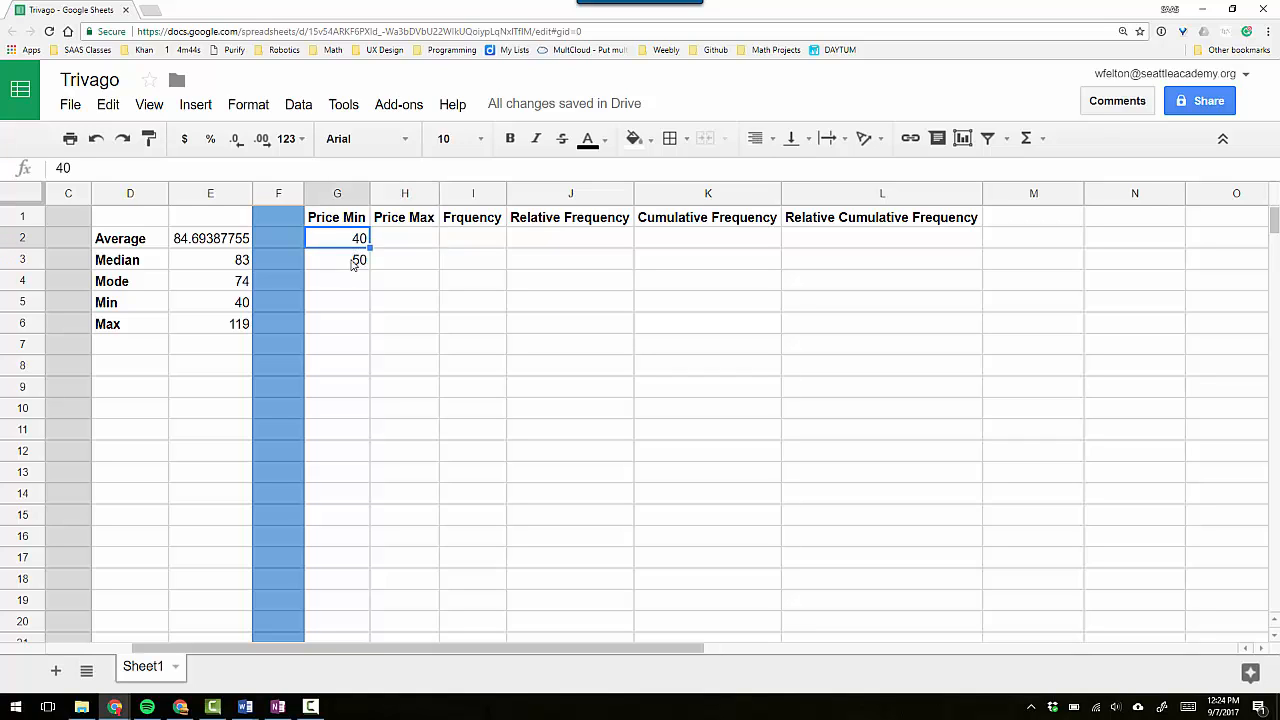
left_click(357, 263, "shift")
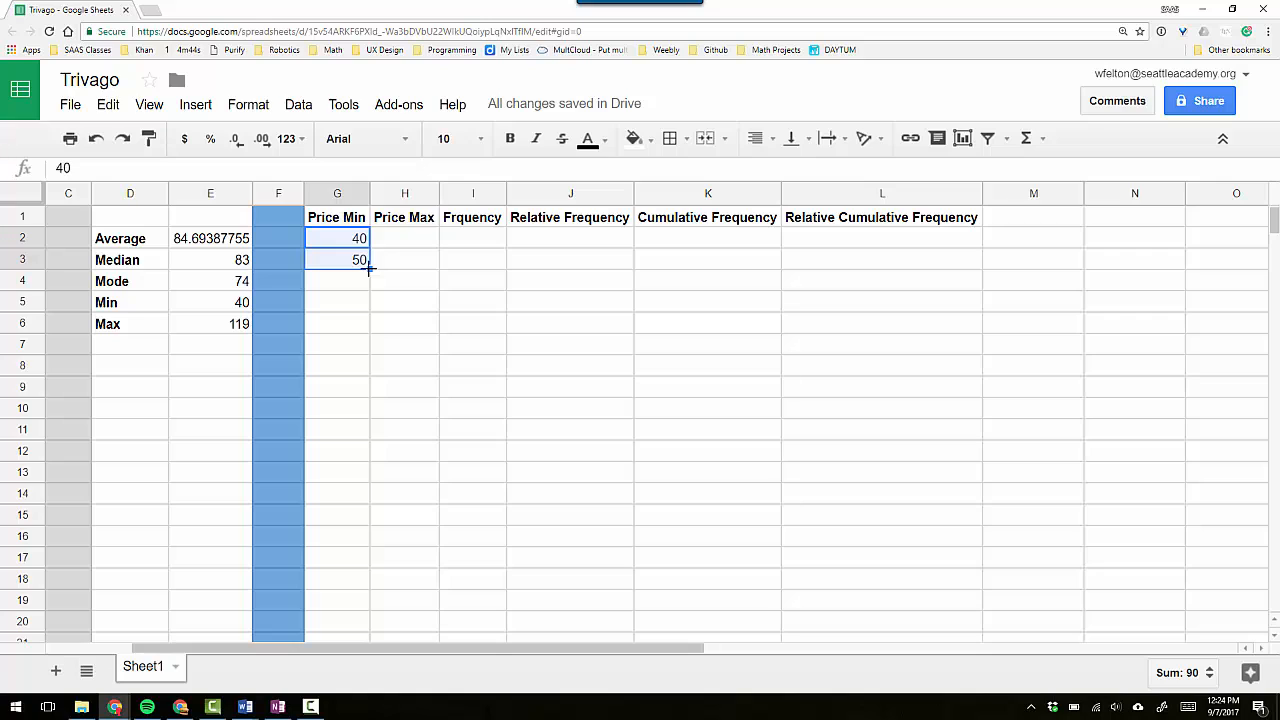
left_click_drag(368, 268, 360, 450)
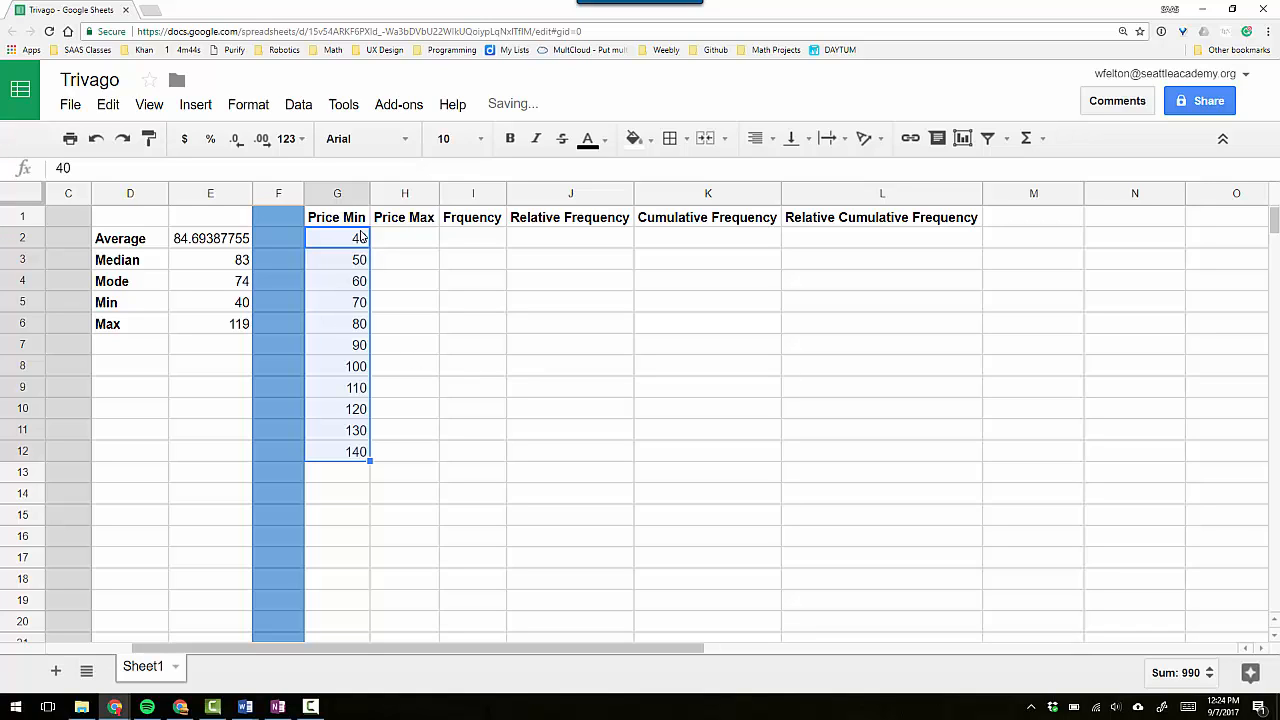
left_click(349, 283)
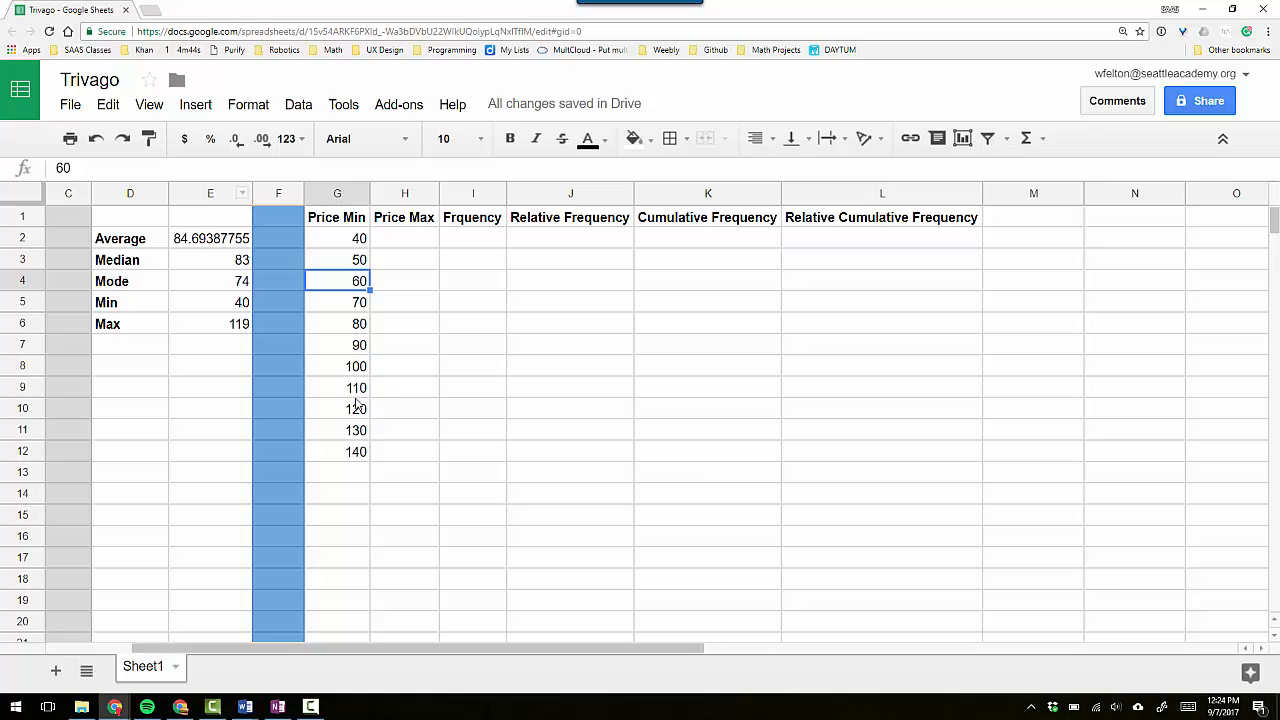
left_click_drag(357, 417, 362, 455)
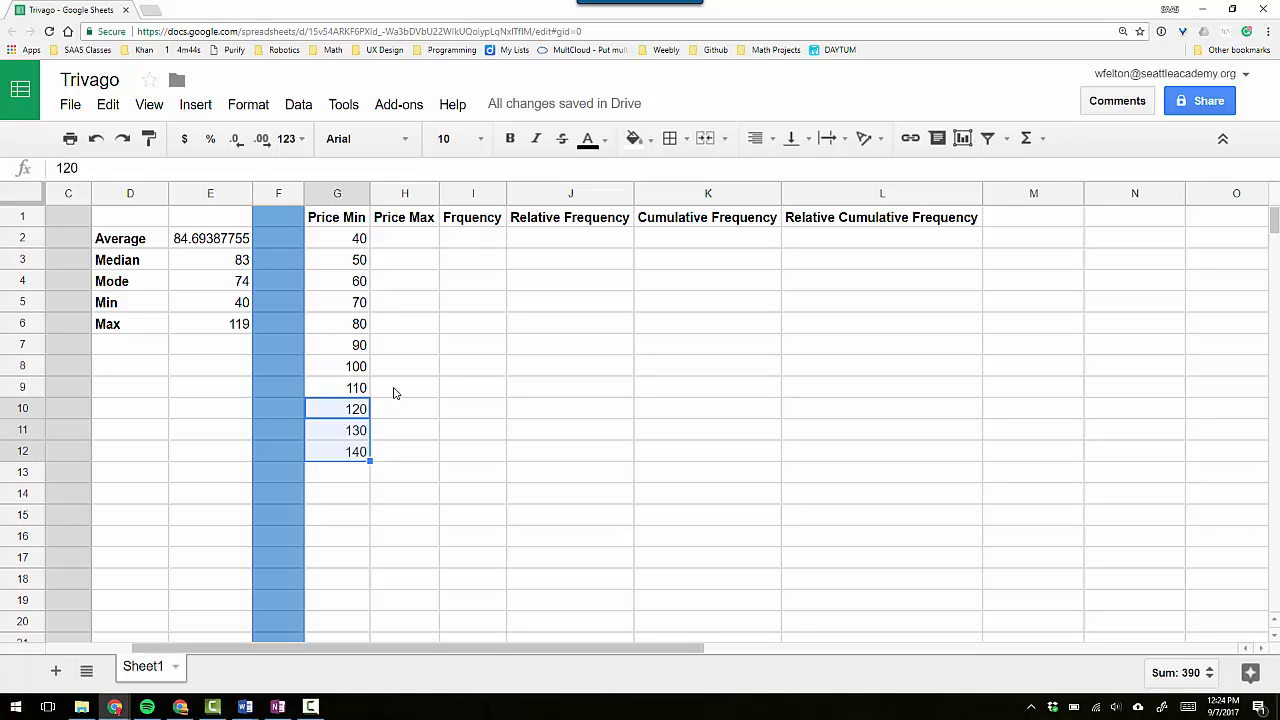
key("Delete")
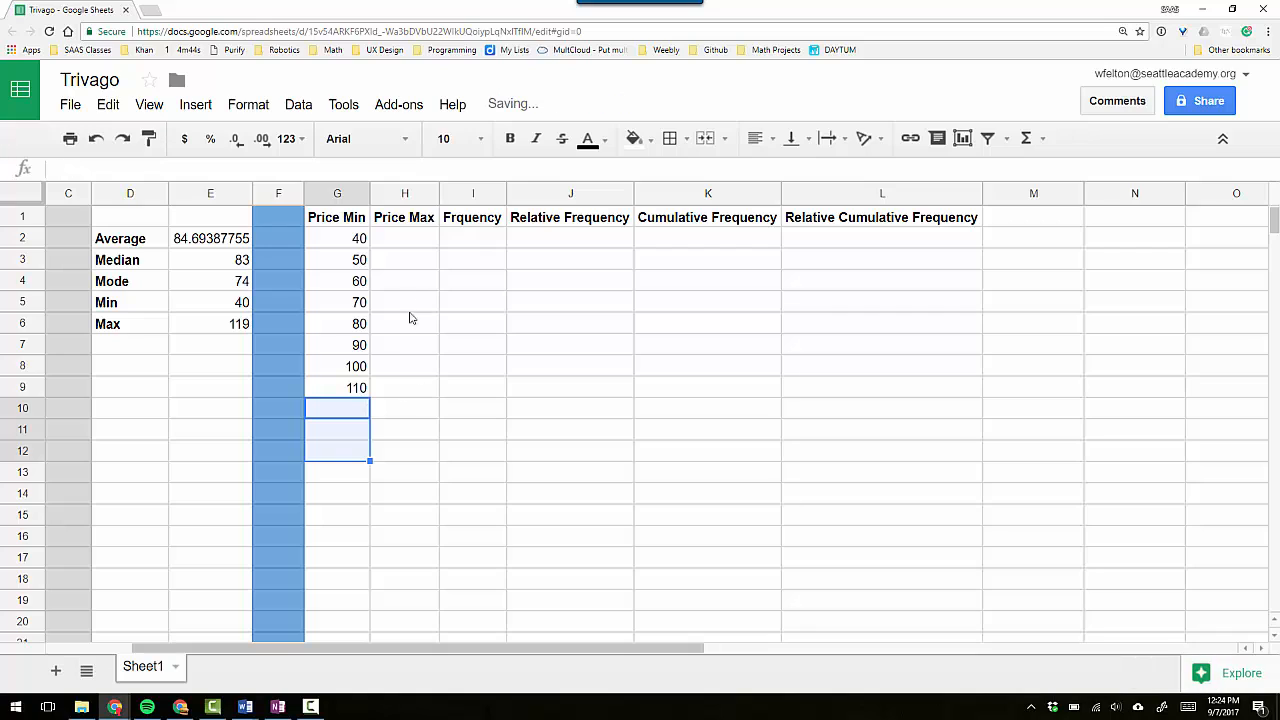
Enter the Price Max formula =G2+9 in H2.
left_click(406, 243)
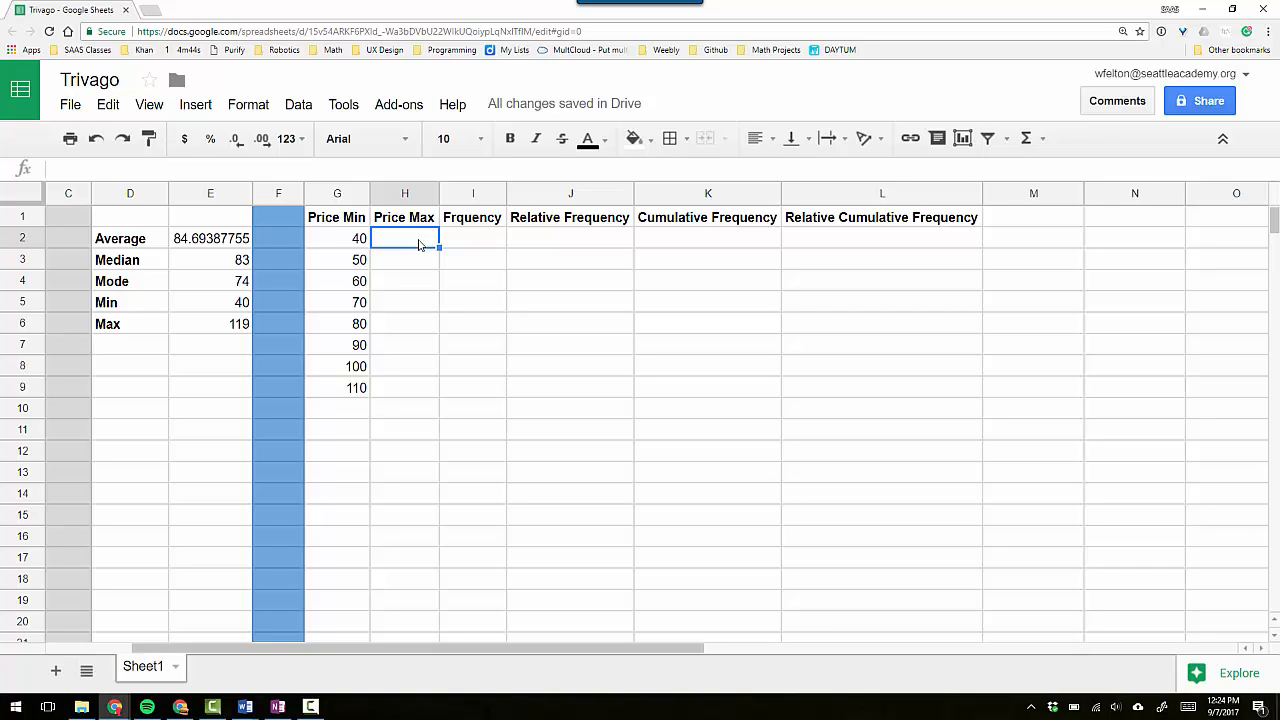
type("=")
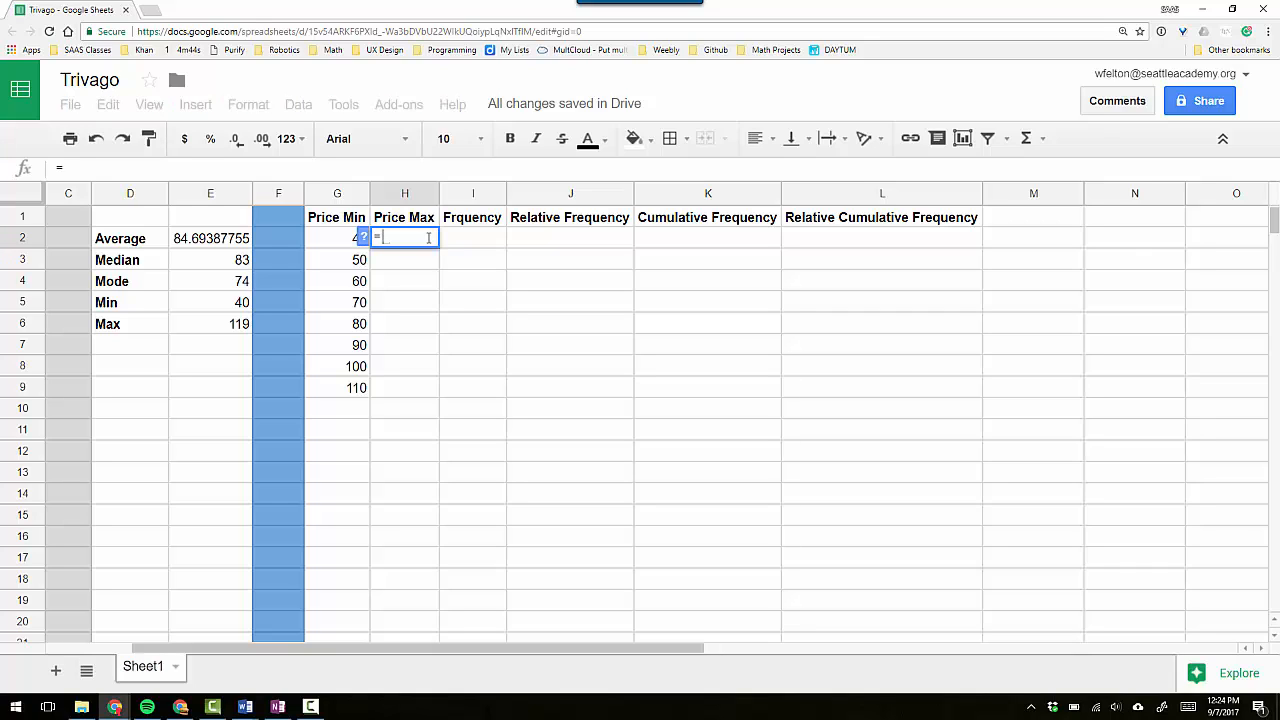
left_click(337, 242)
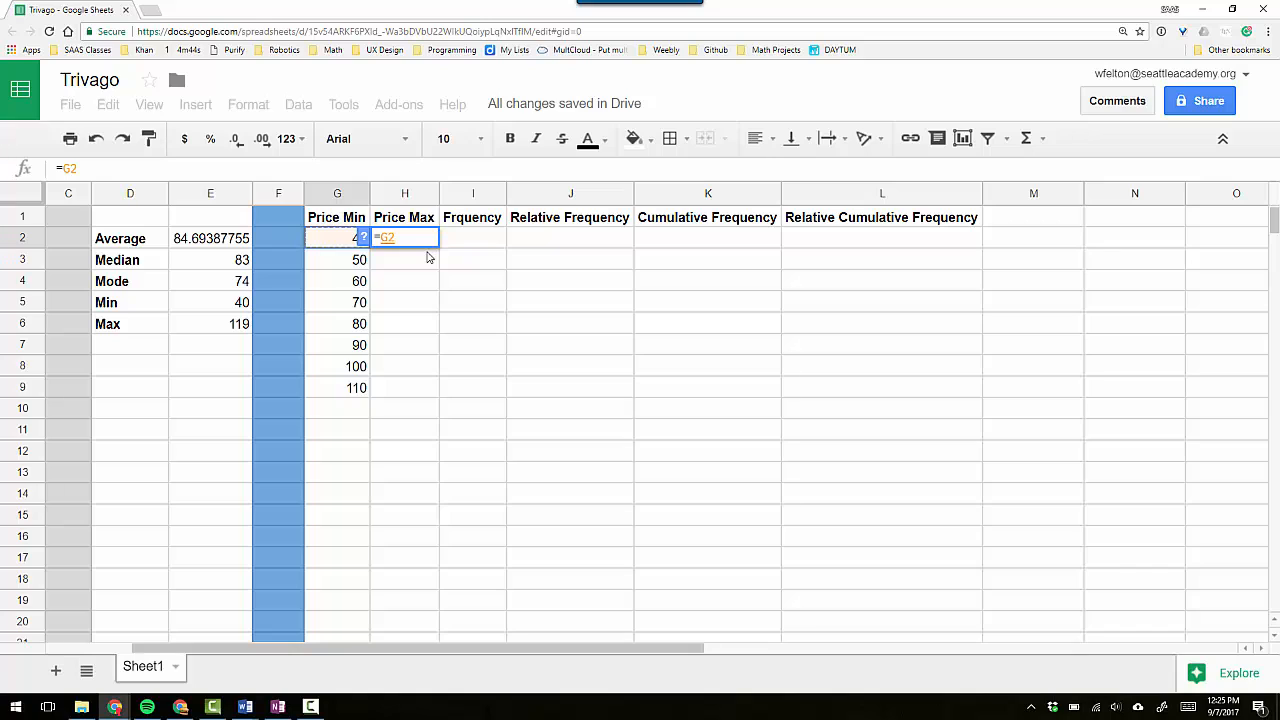
type("+9")
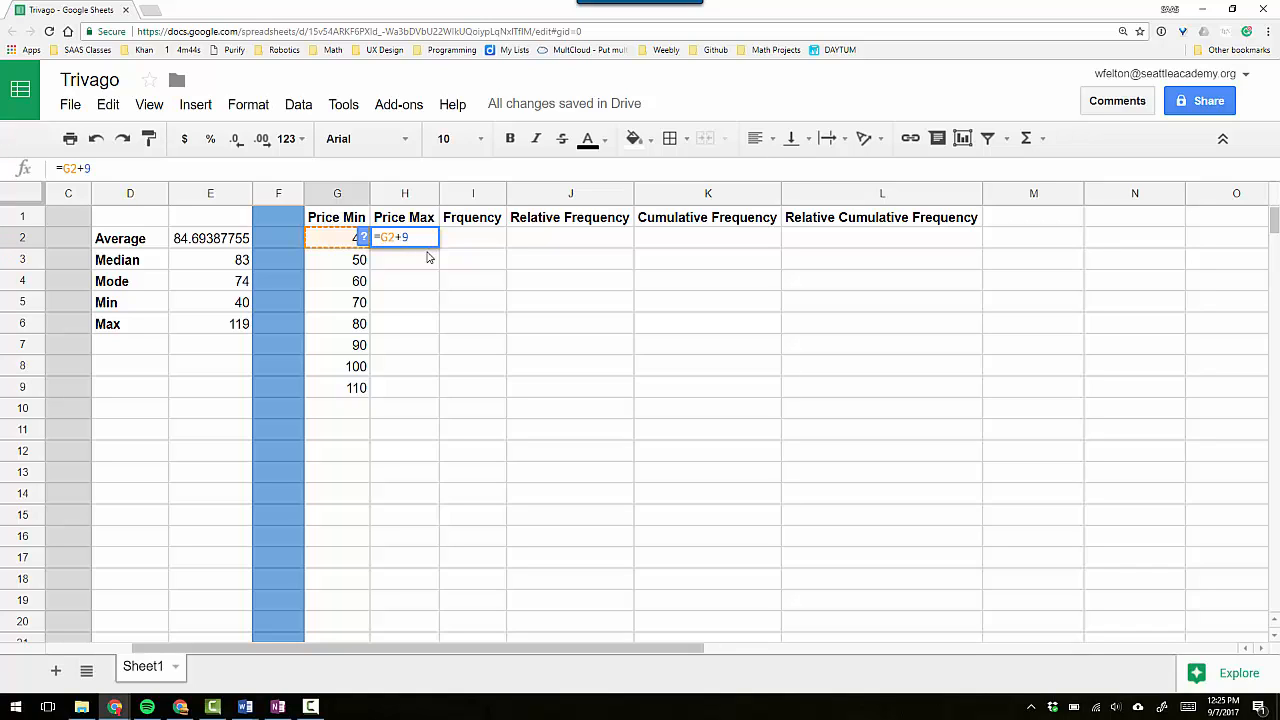
key("Return")
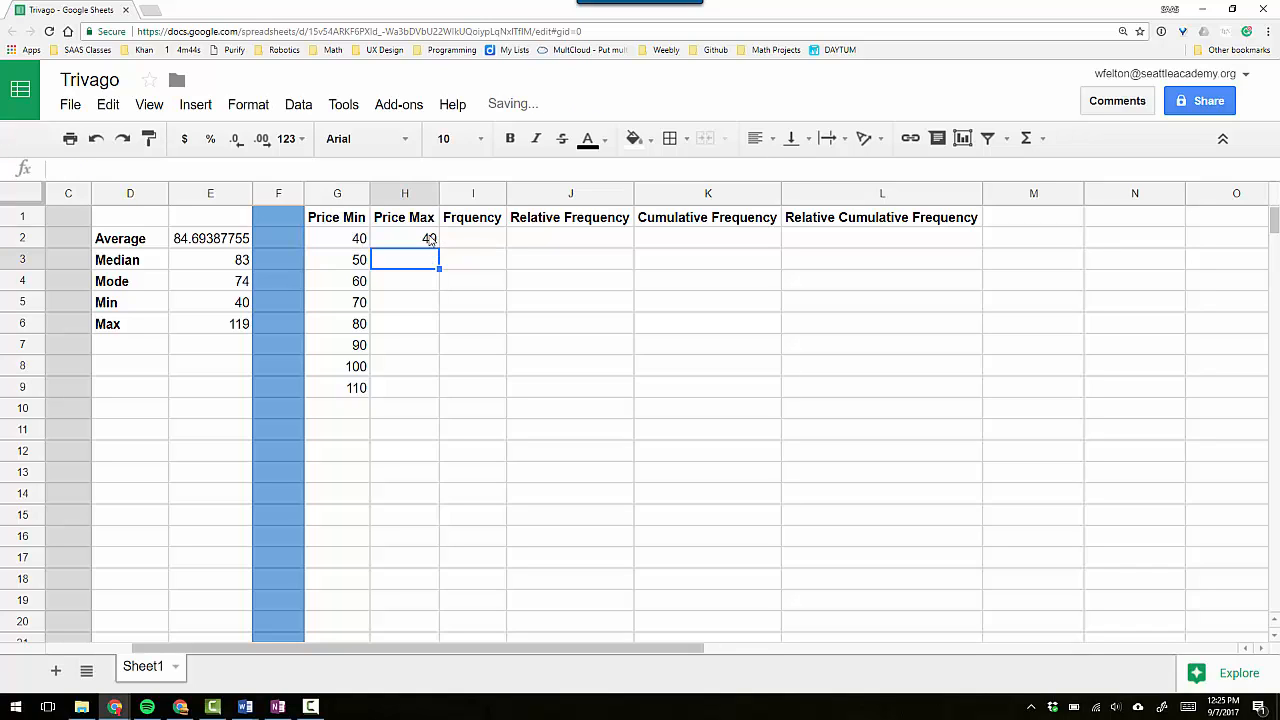
Copy the Price Max formula from H2 down through H9, checking that the cell references follow each row.
left_click(418, 243)
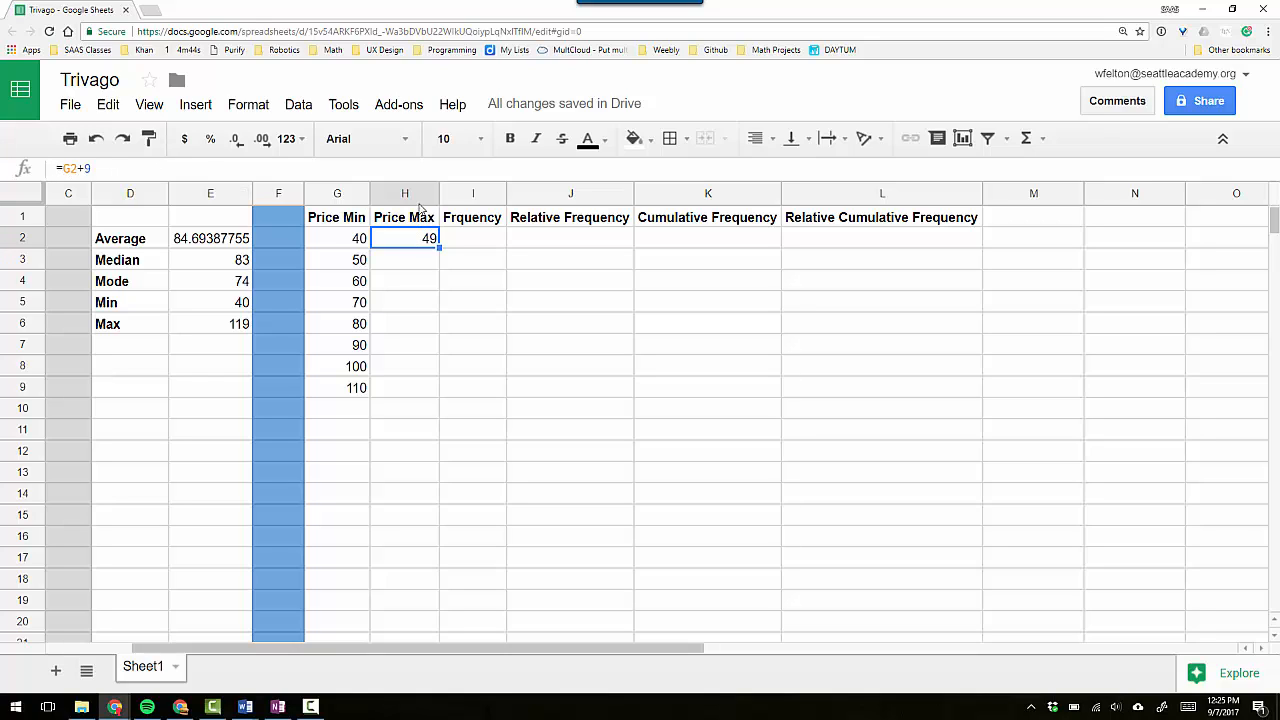
left_click_drag(438, 246, 440, 258)
left_click(412, 260)
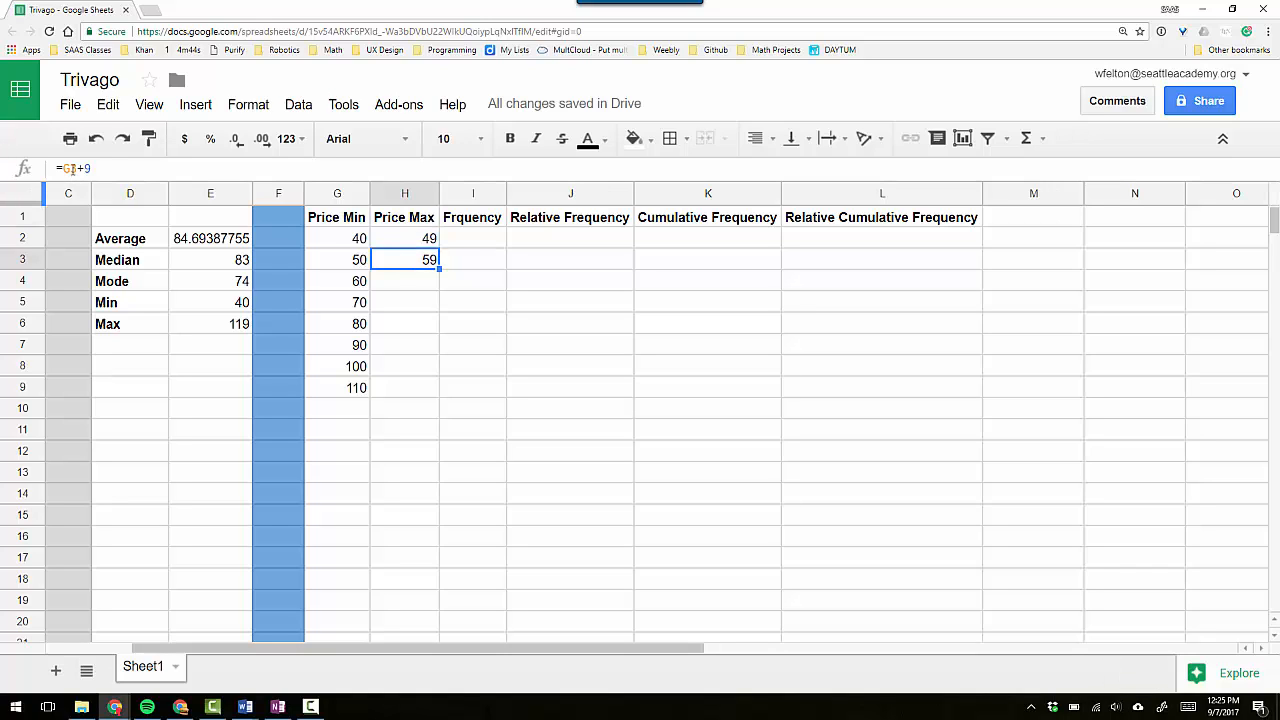
left_click(403, 243)
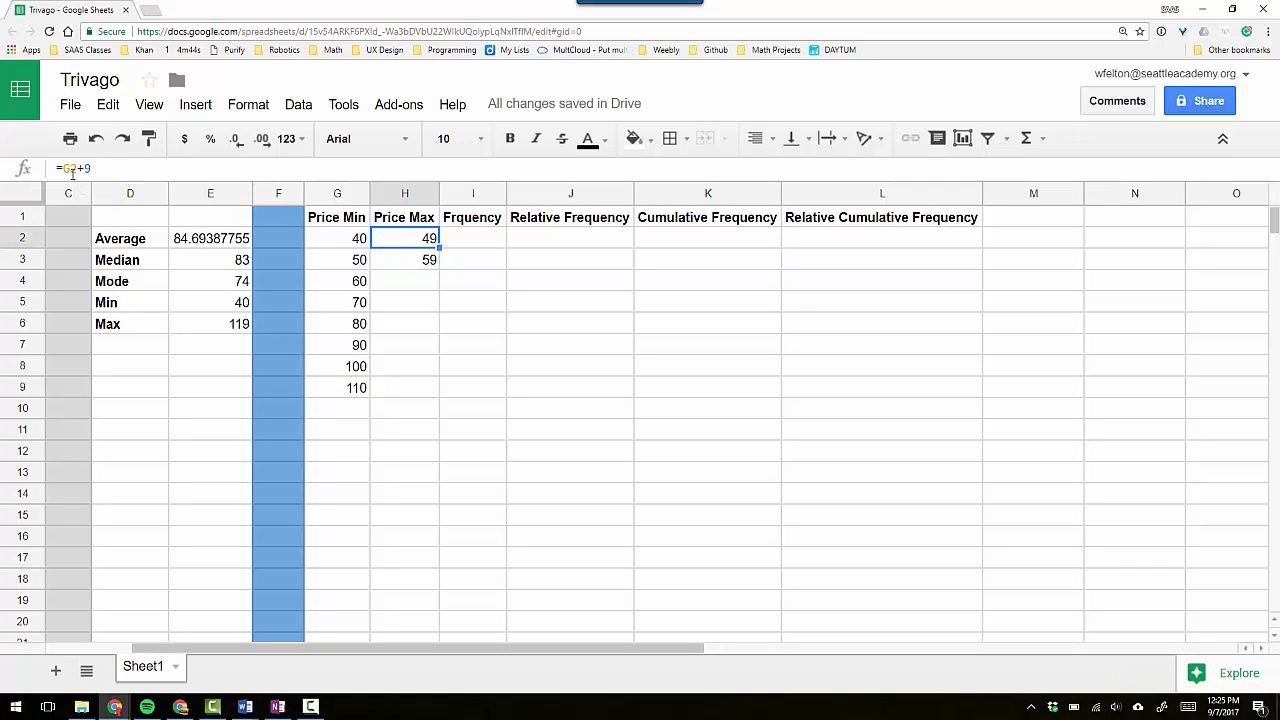
left_click(404, 261)
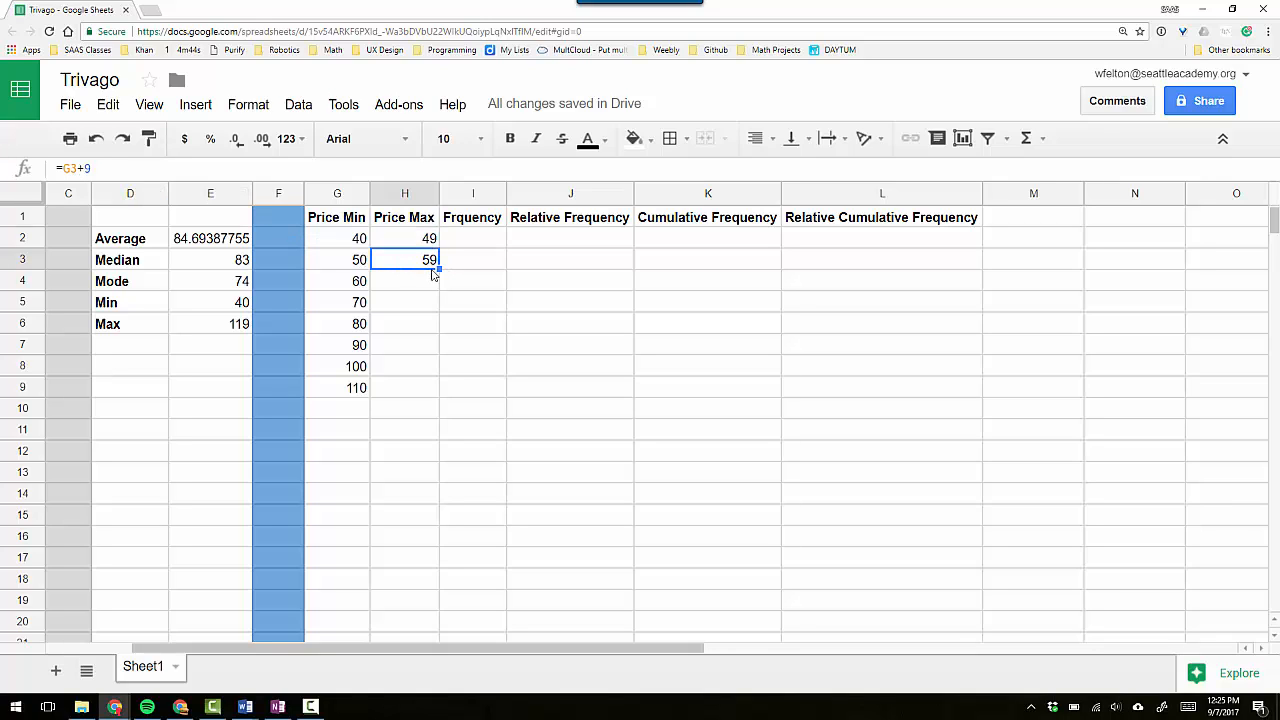
left_click_drag(439, 266, 431, 392)
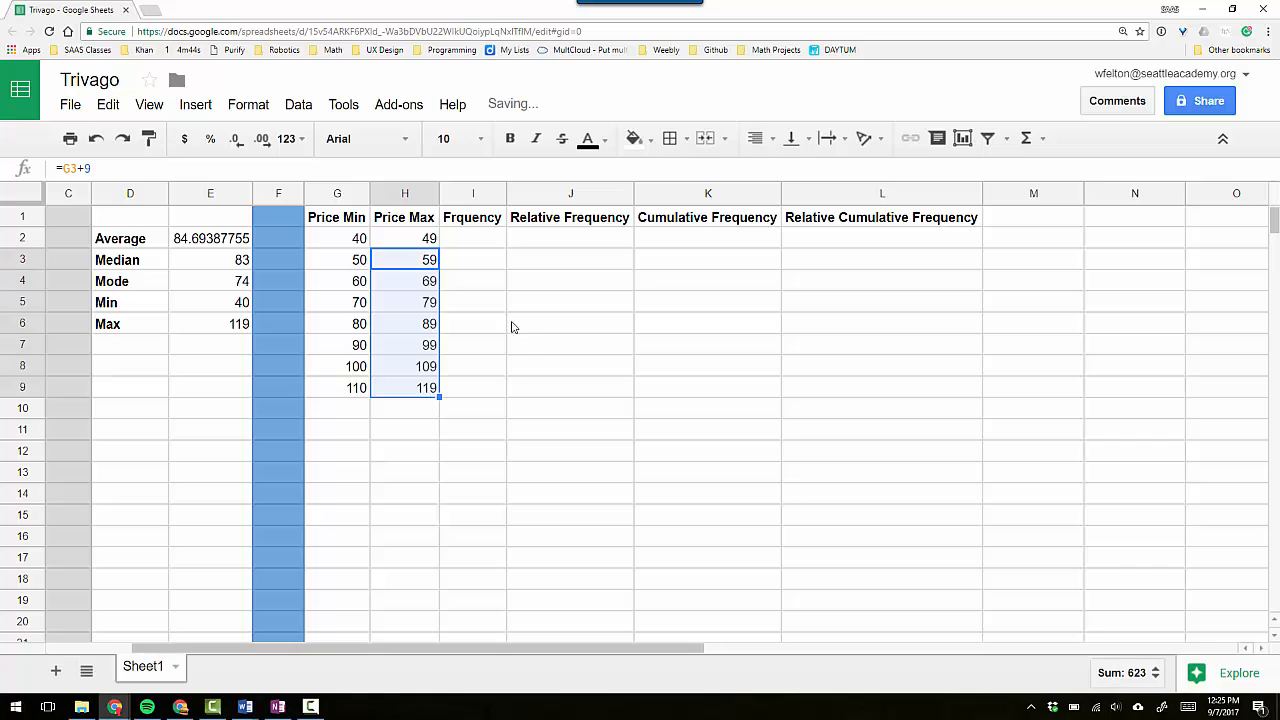
left_click(421, 350)
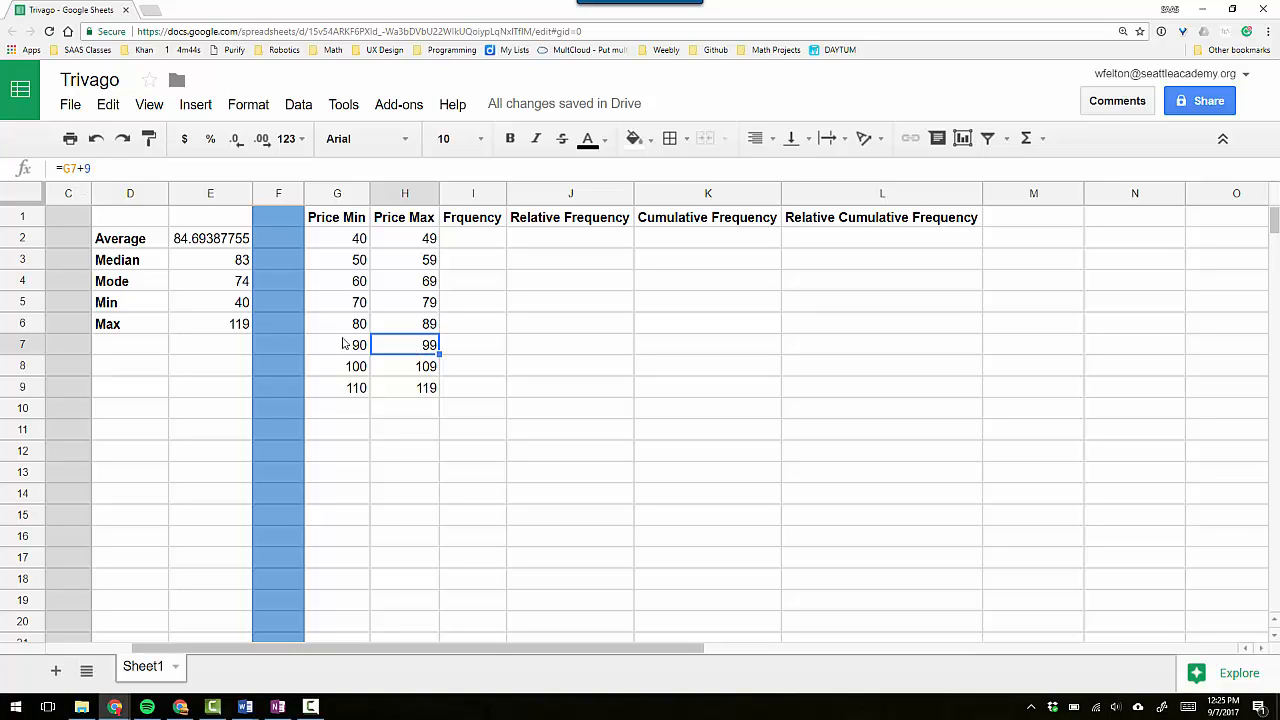
left_click(396, 389)
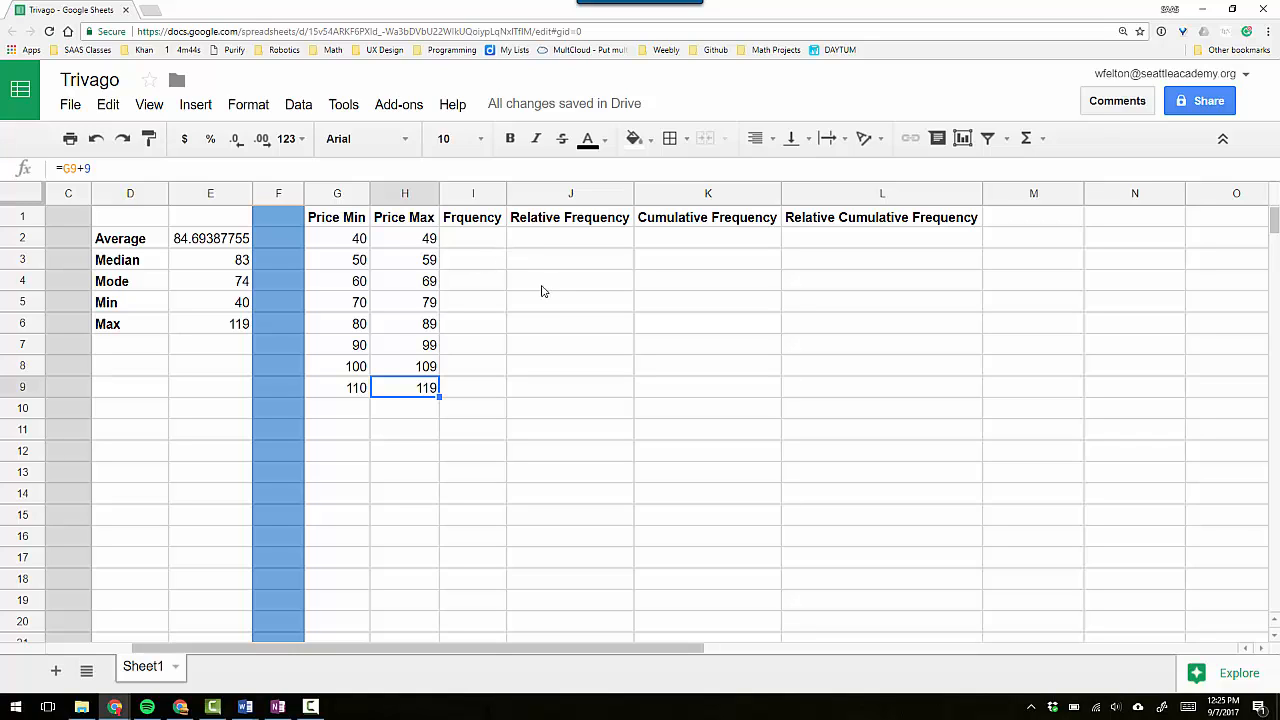
Add the row label "Total" in G10 below the Price Min values.
left_click(334, 409)
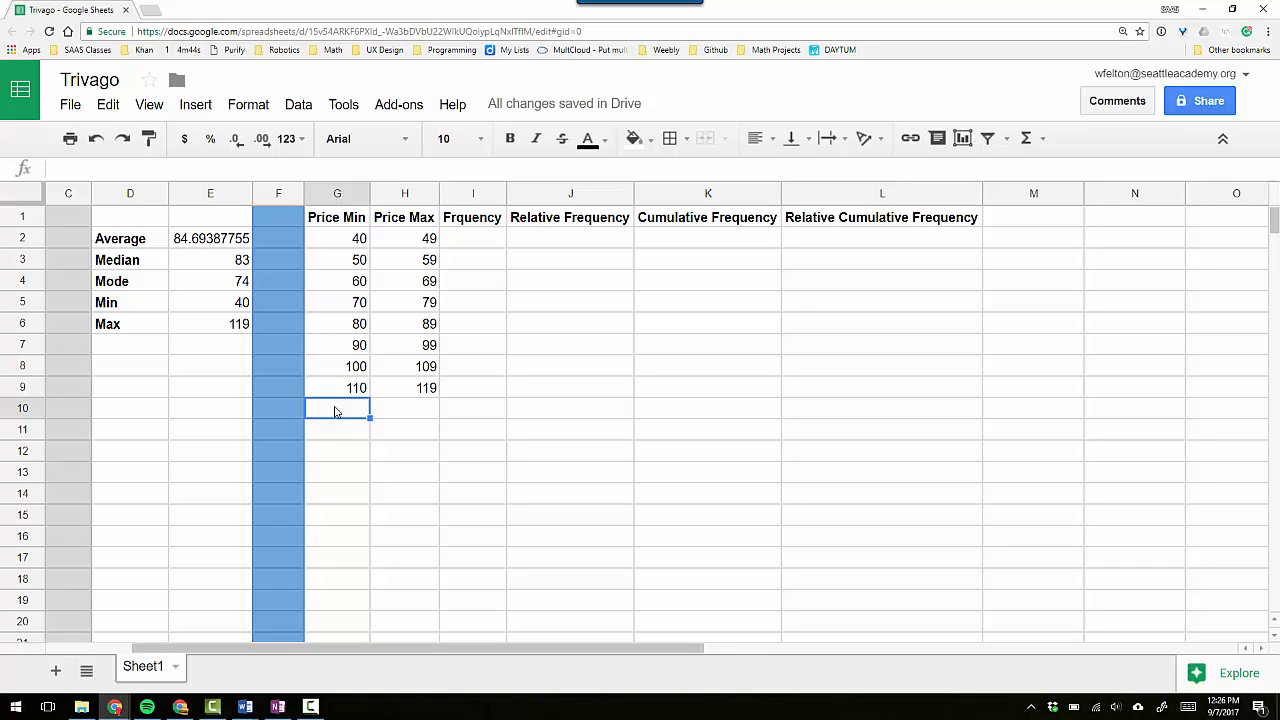
type("Total")
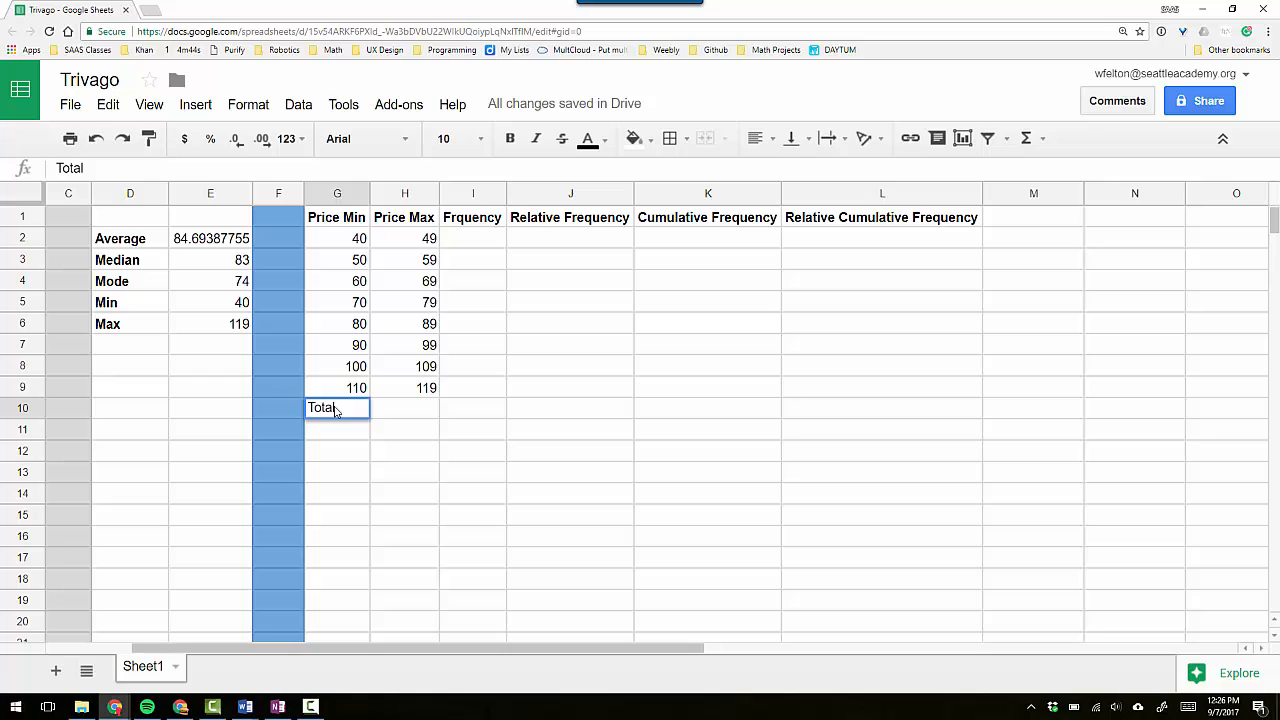
key("Return")
left_click(336, 410)
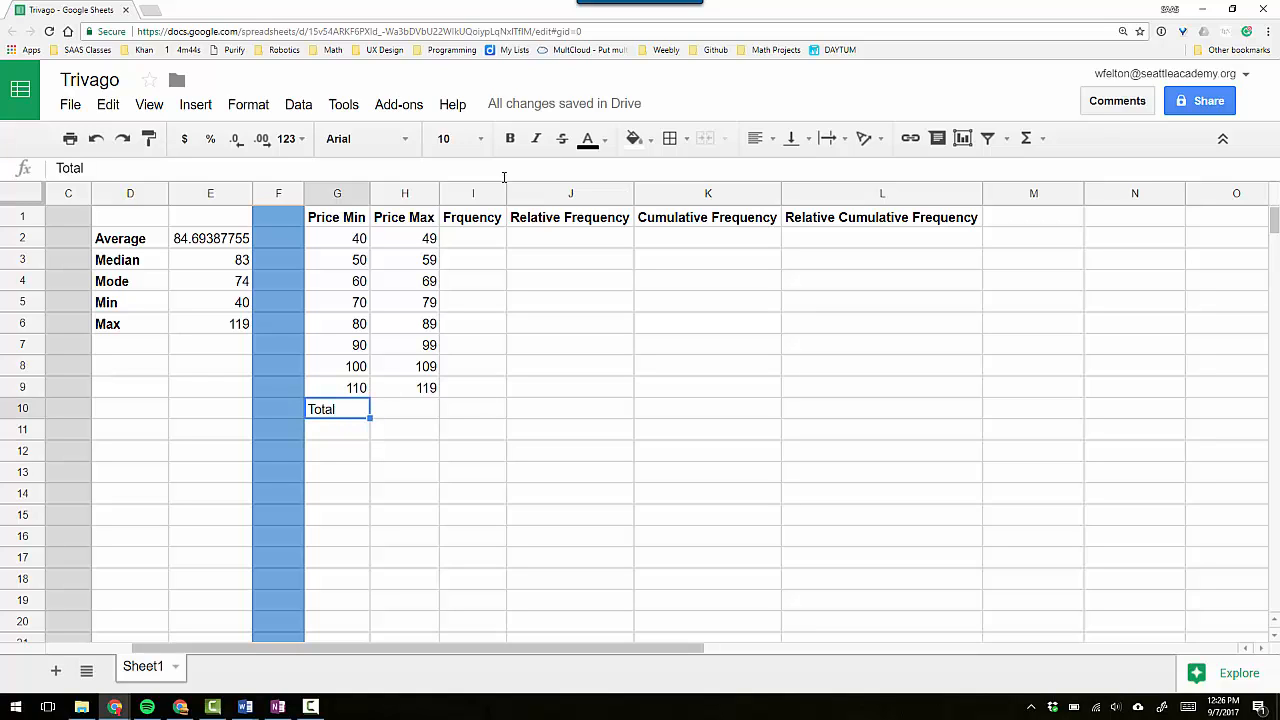
Widen column I to about four times its width and start a COUNTIFS formula in I2 with B:B as the first criteria range.
left_click_drag(505, 197, 702, 198)
left_click(533, 244)
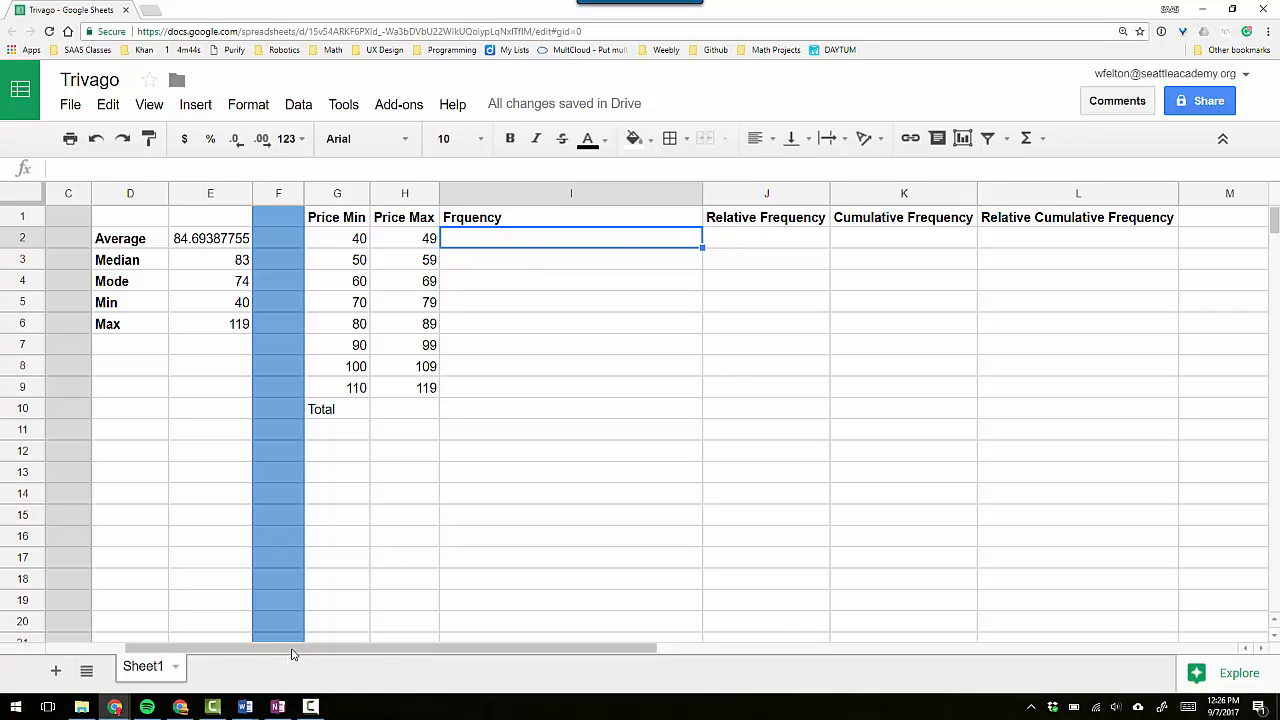
left_click_drag(290, 654, 225, 648)
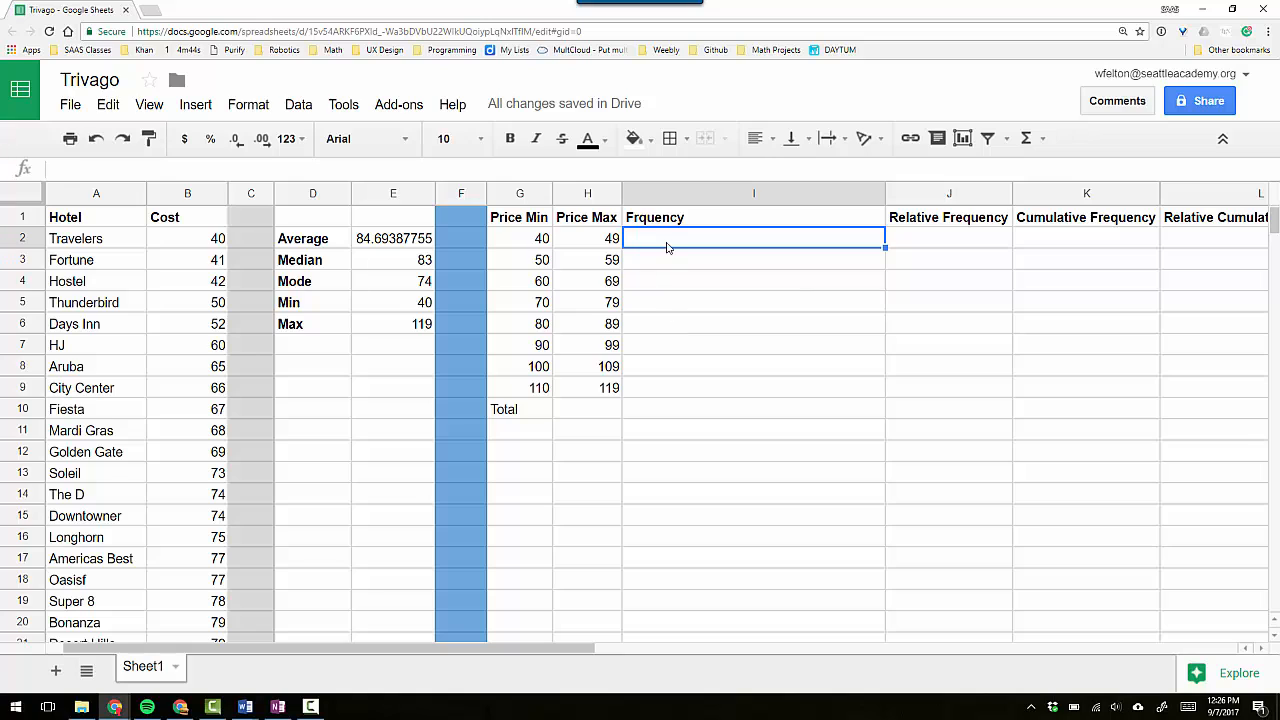
type("=")
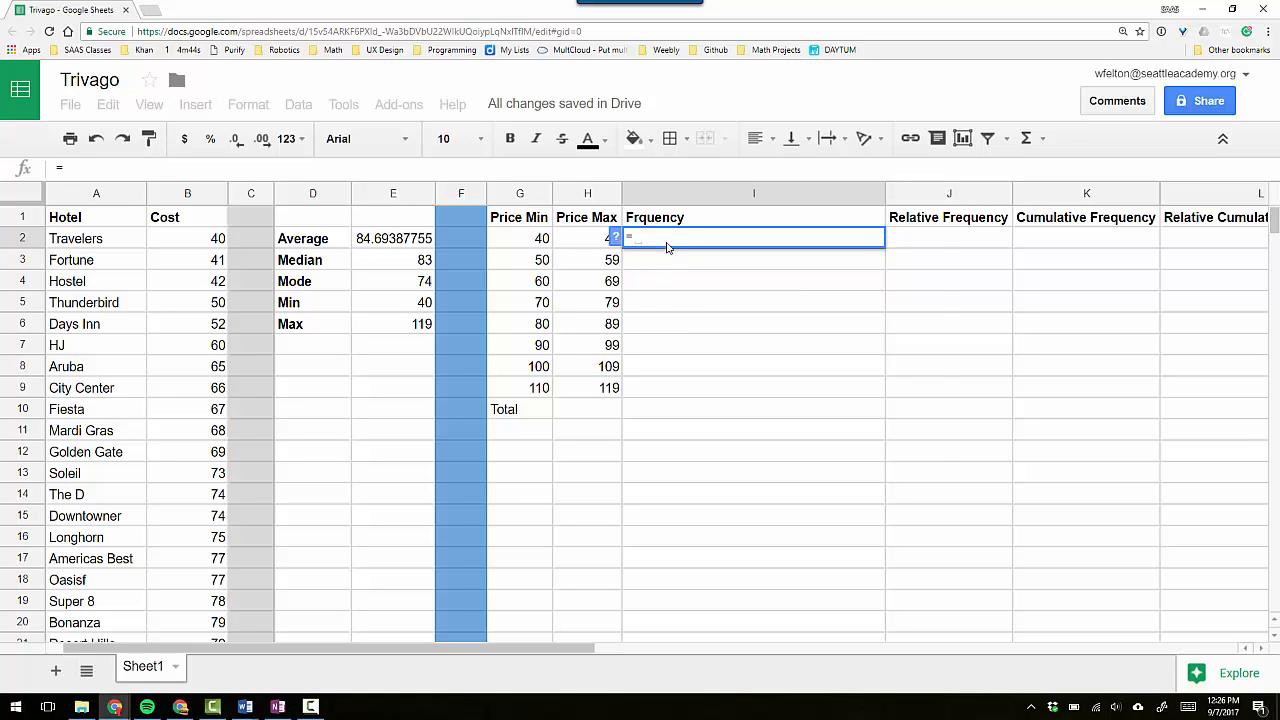
type("countifs")
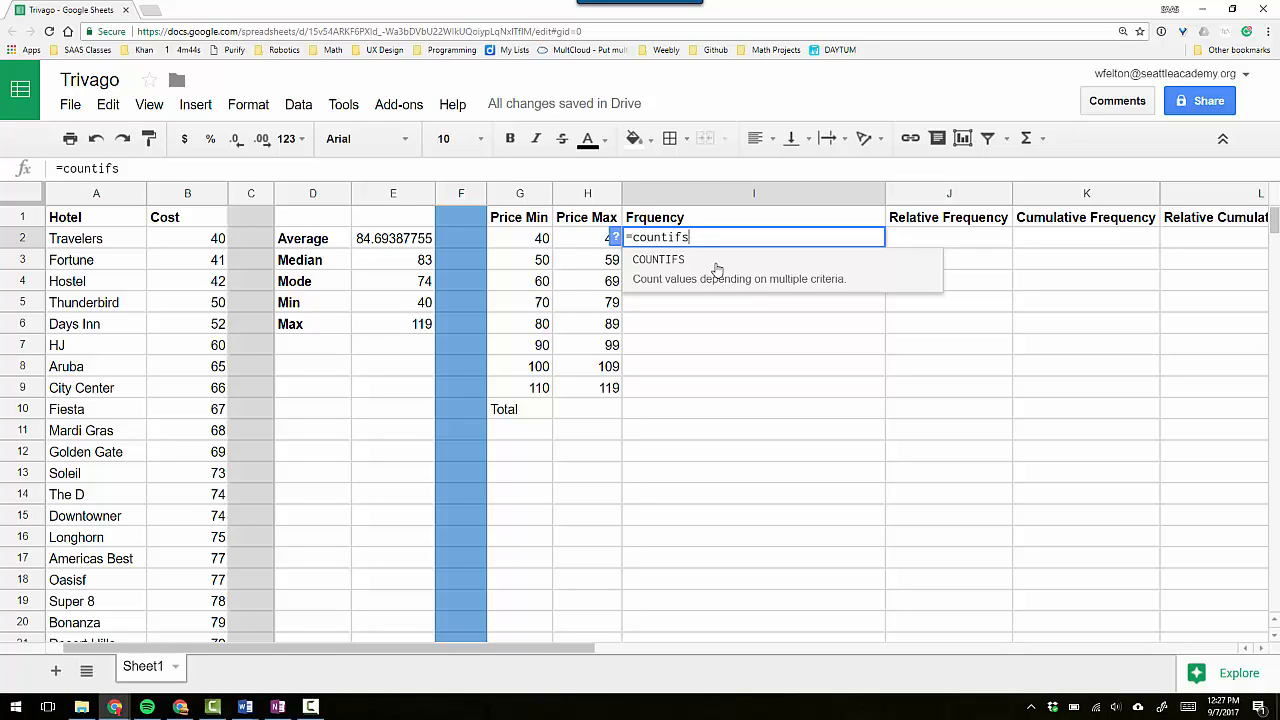
type("(")
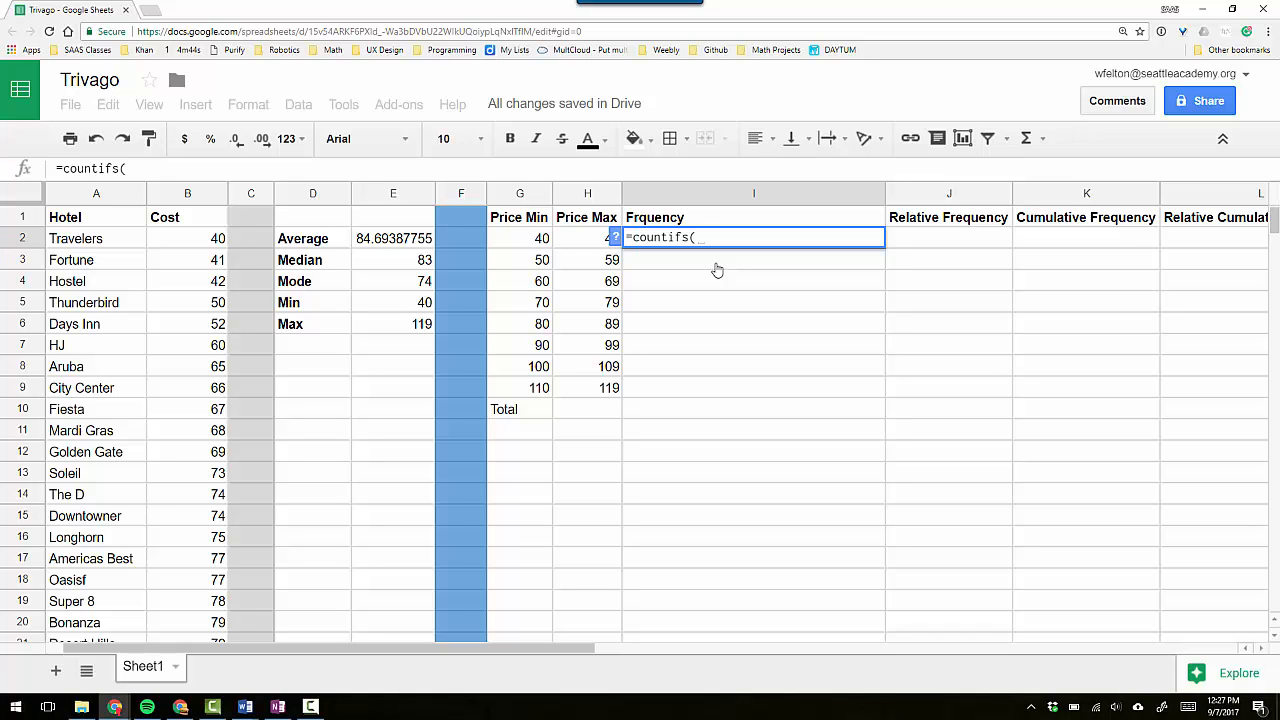
type("BB")
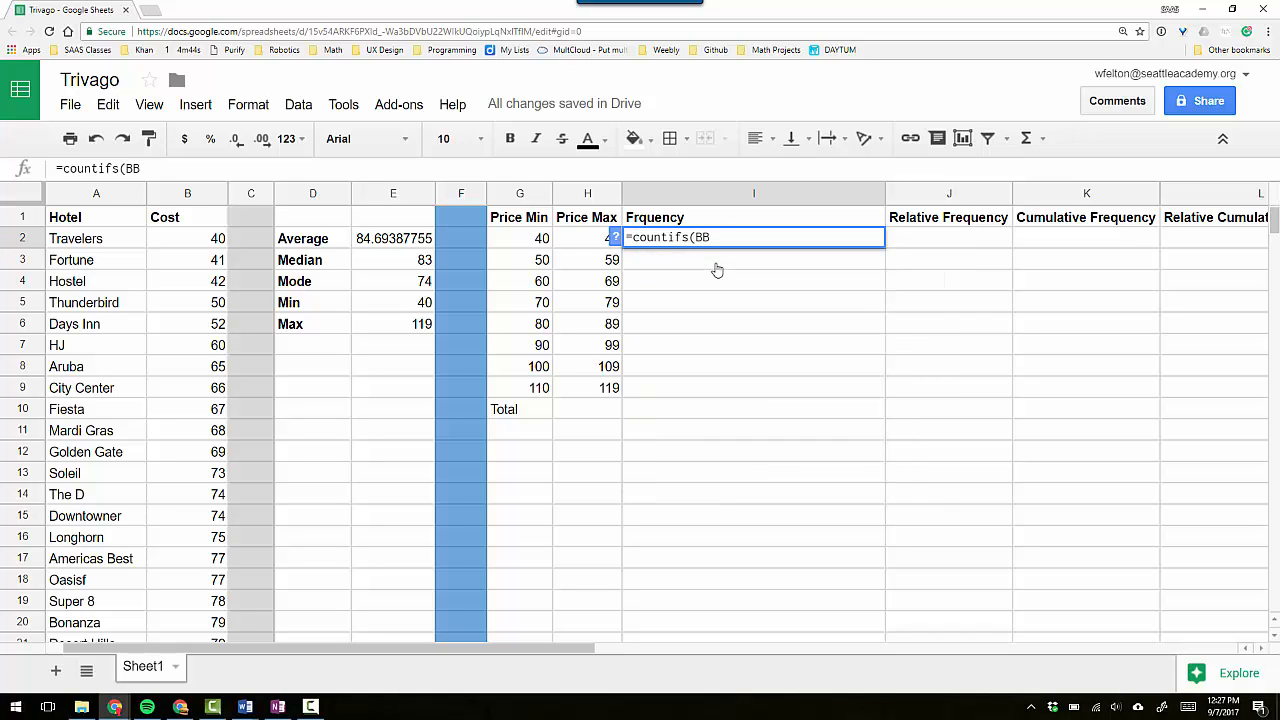
key("BackSpace")
type(":B")
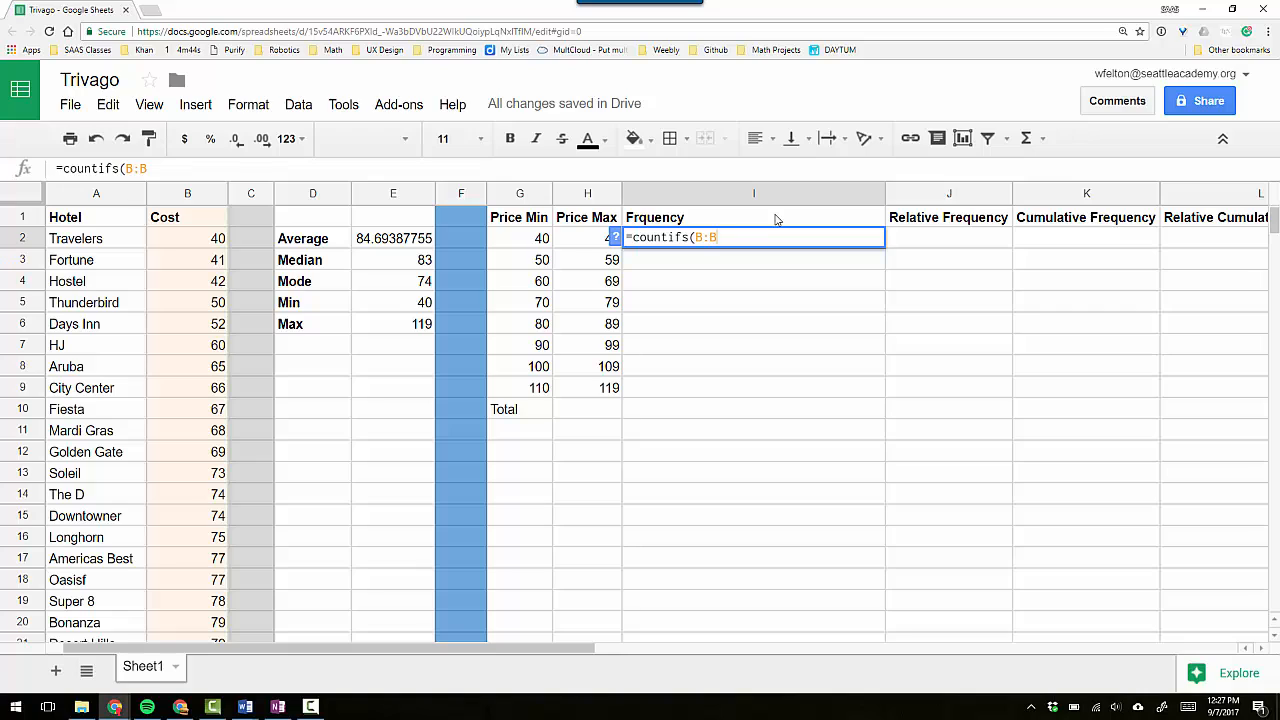
type(", ")
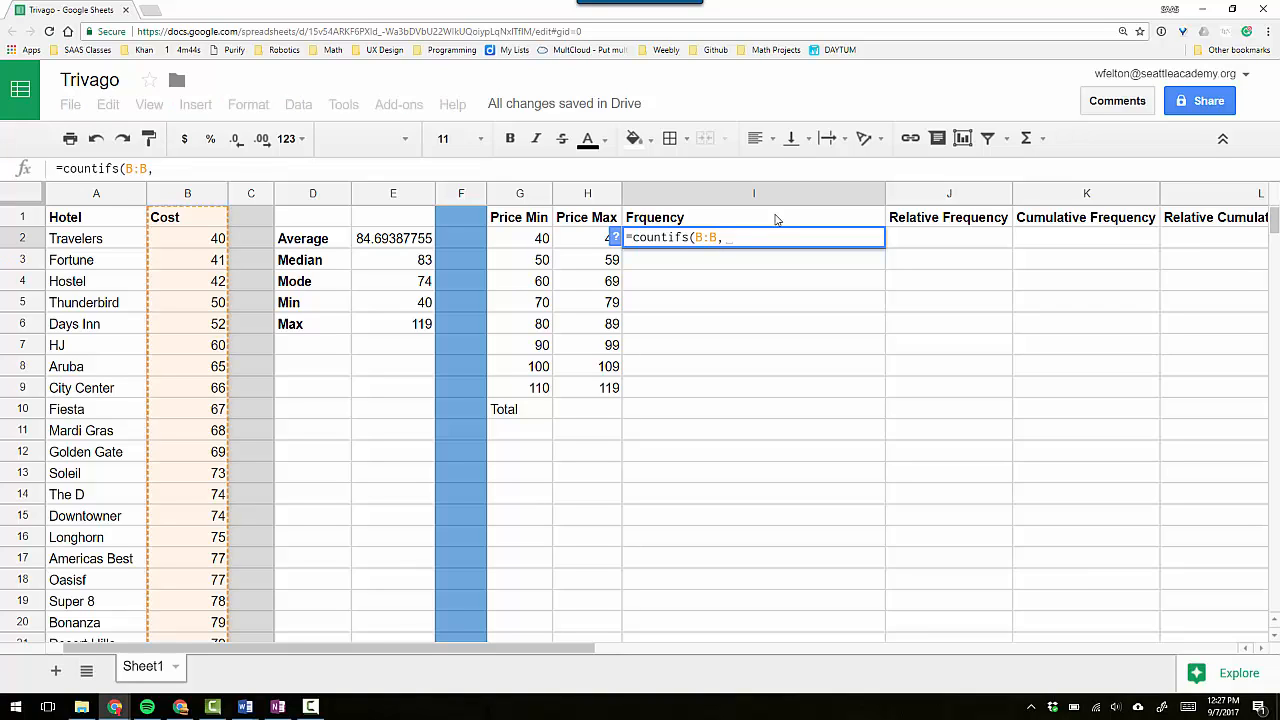
type("\"")
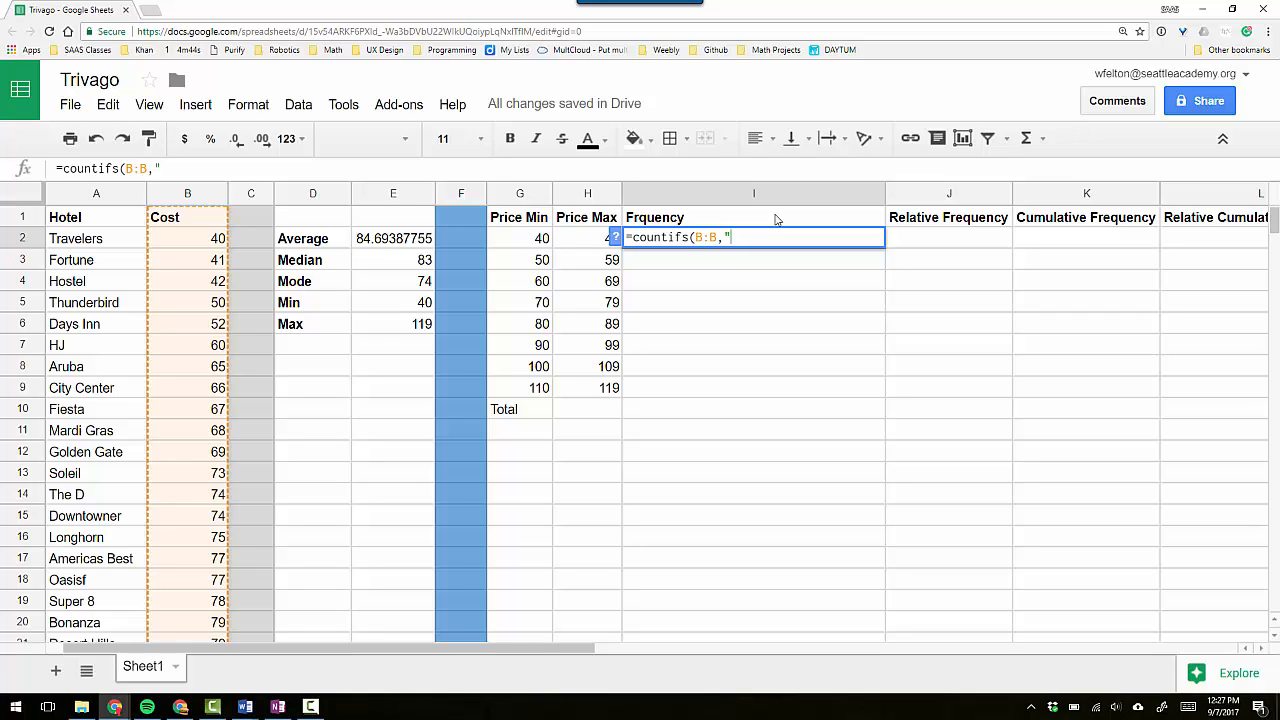
type(">=")
Add the first COUNTIFS criterion ">="&G2 so only costs at or above the Price Min are counted.
type("&")
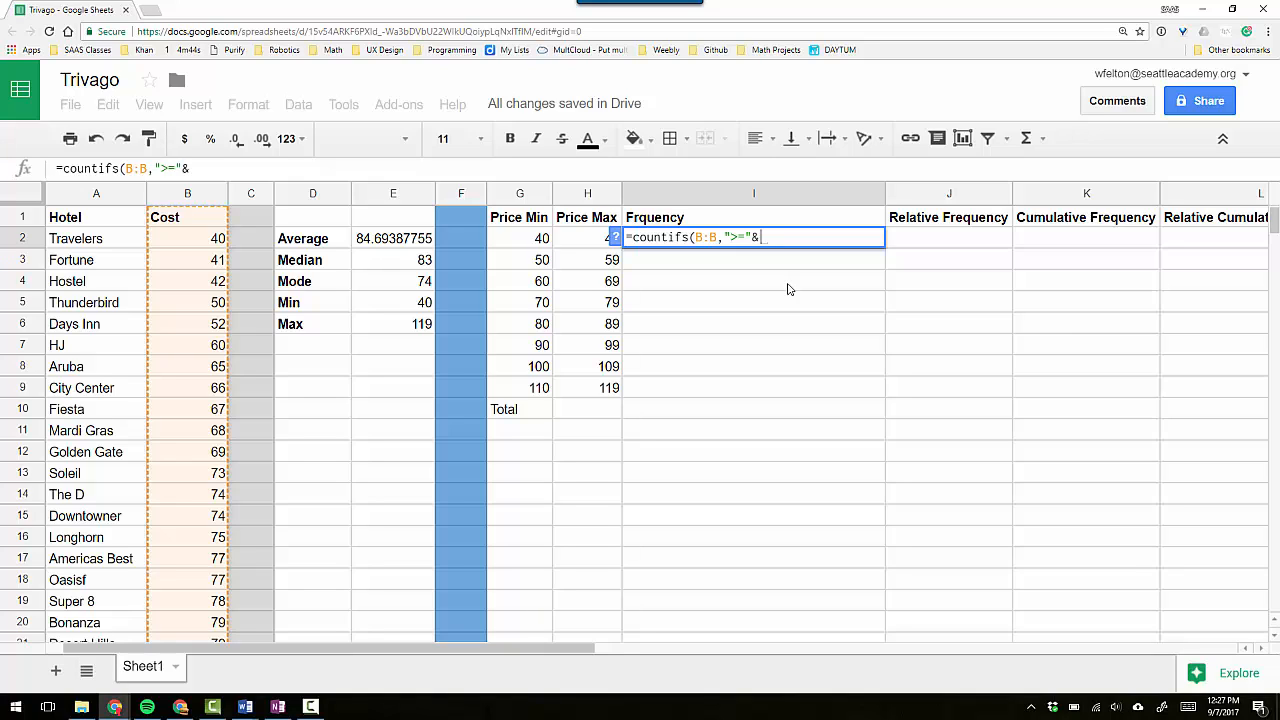
left_click(533, 240)
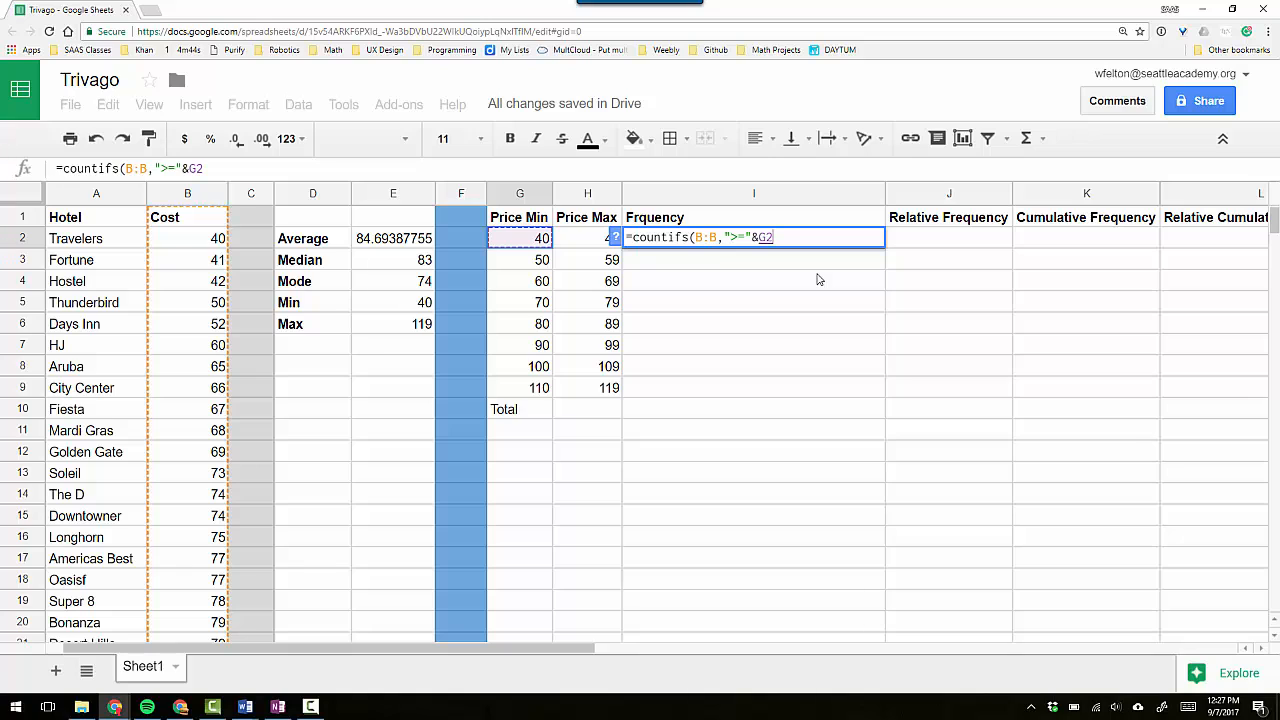
Complete the I2 COUNTIFS formula with B:B as the second criteria range and "<="&H2 as its criterion.
type(", ")
type("B:B")
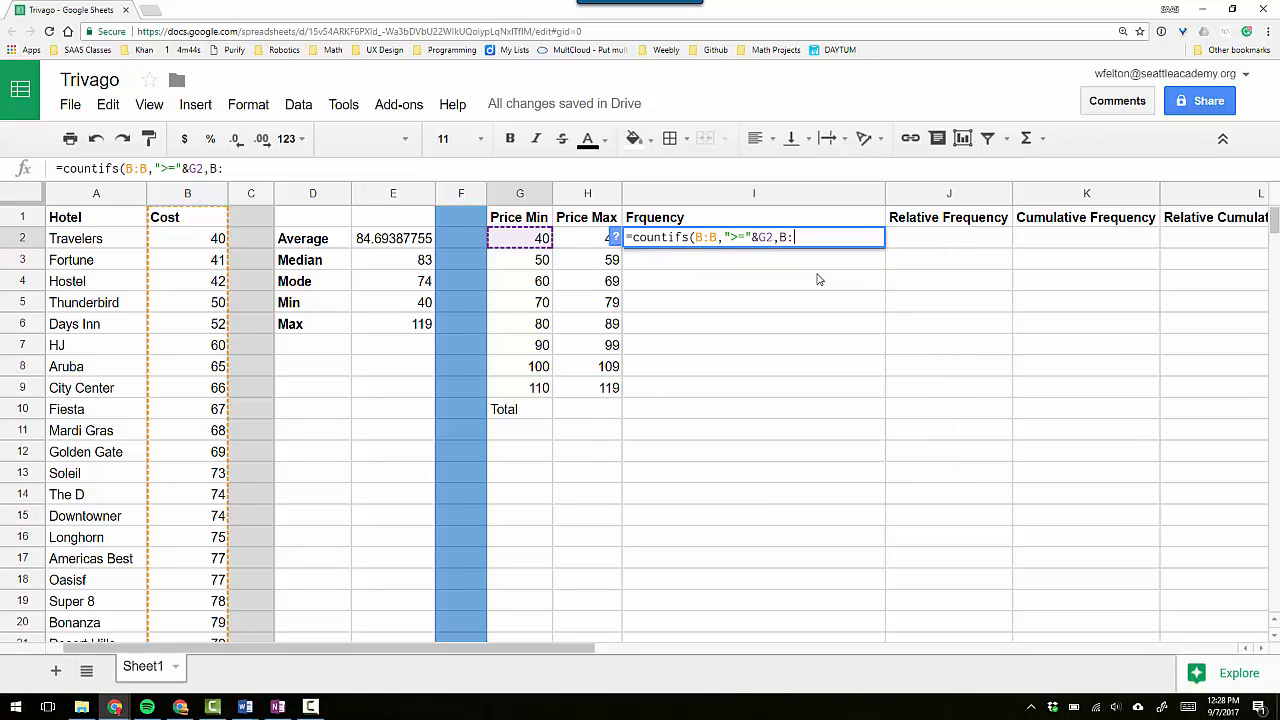
type(",")
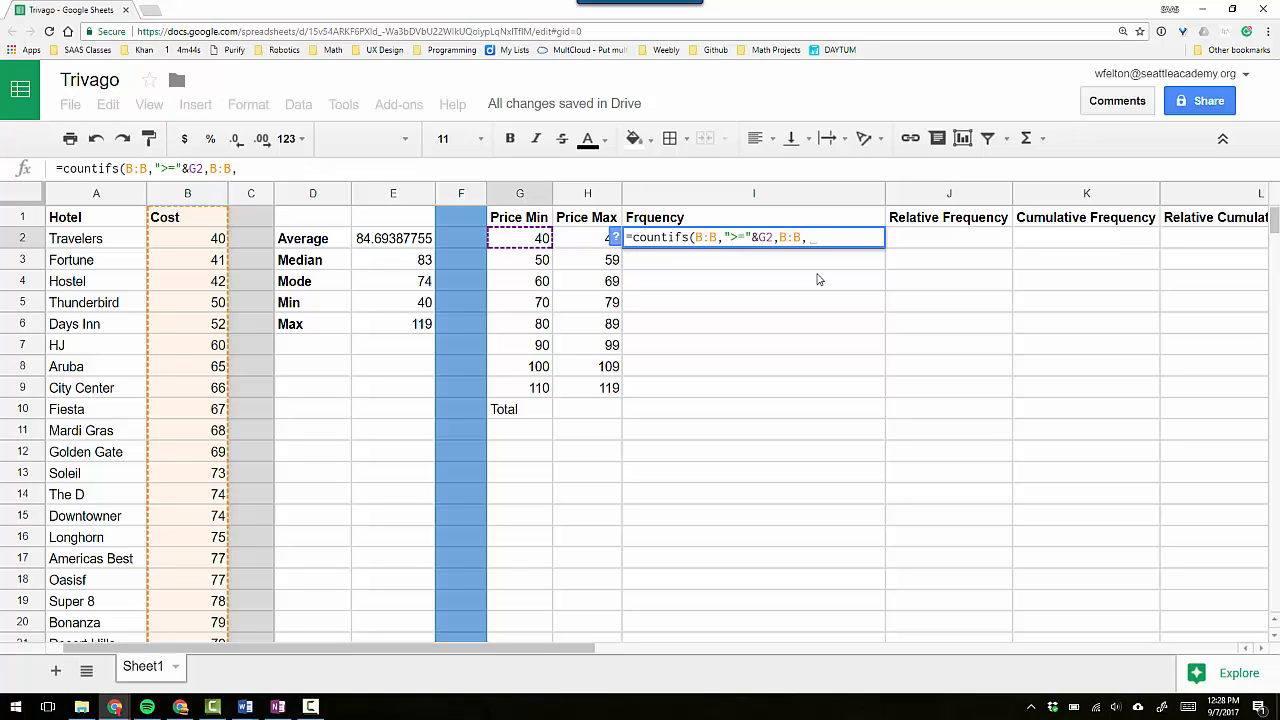
type("\"")
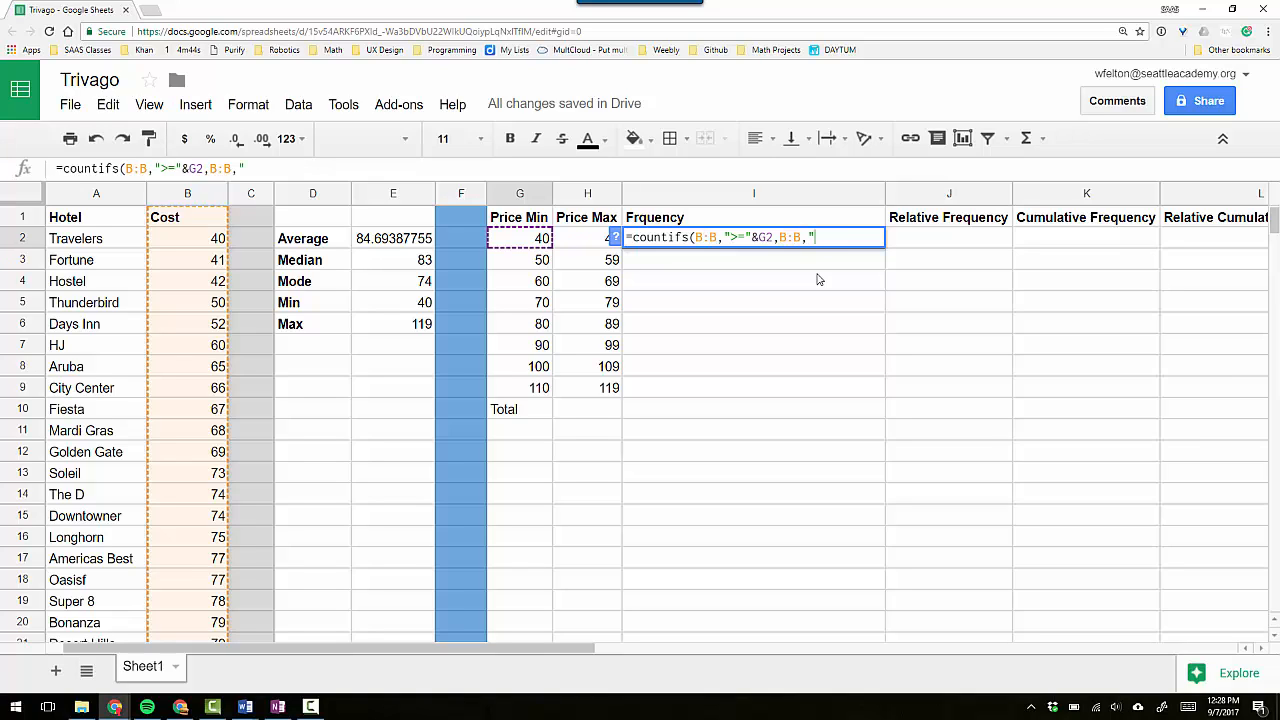
type("<=\"&")
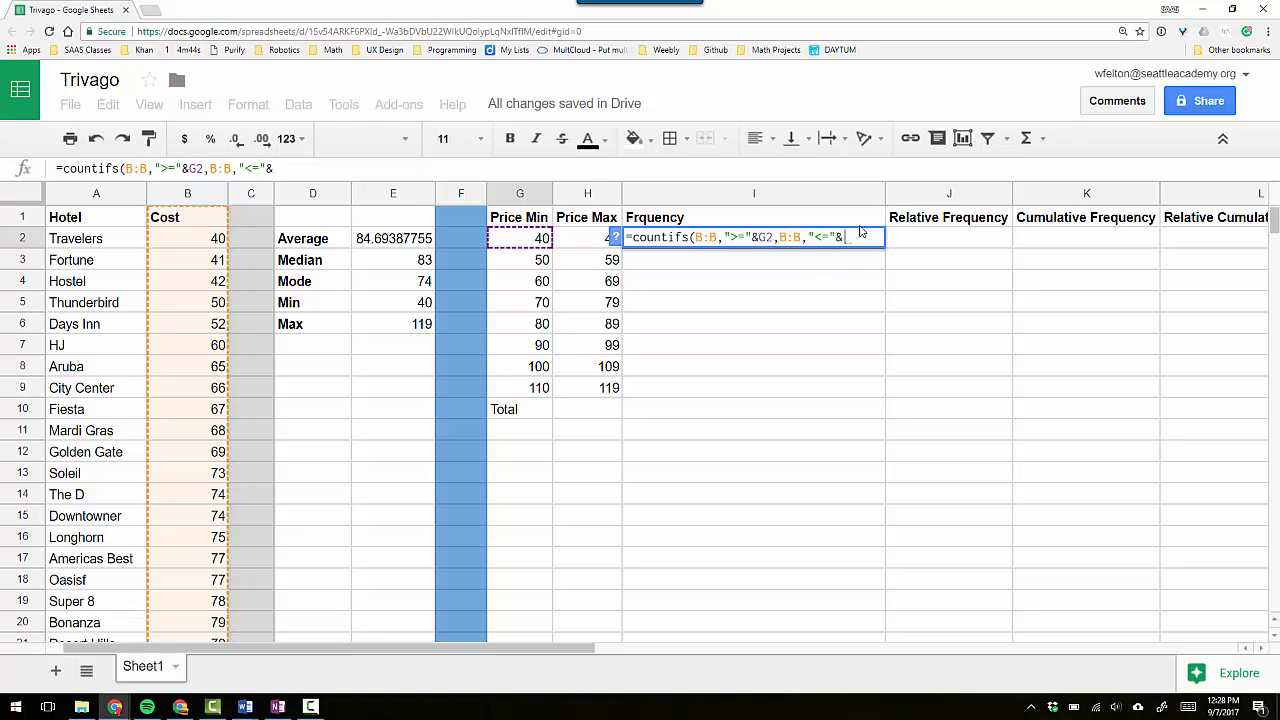
left_click(592, 244)
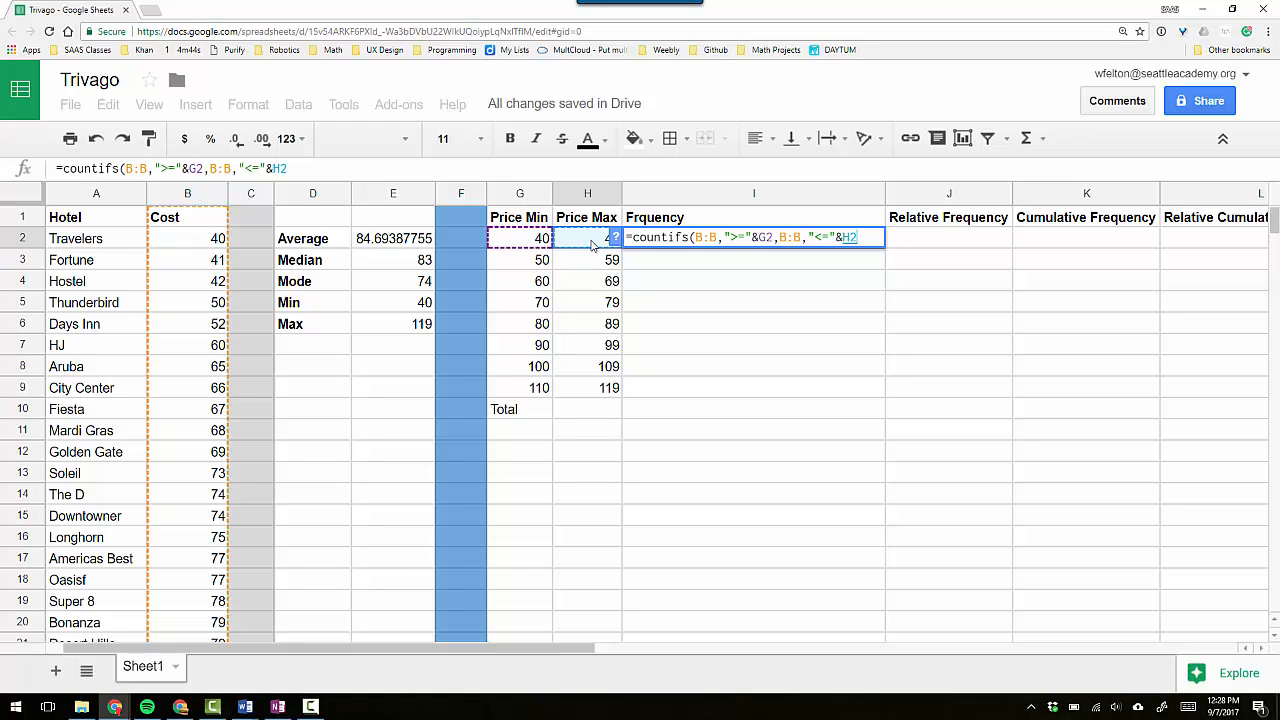
type(")")
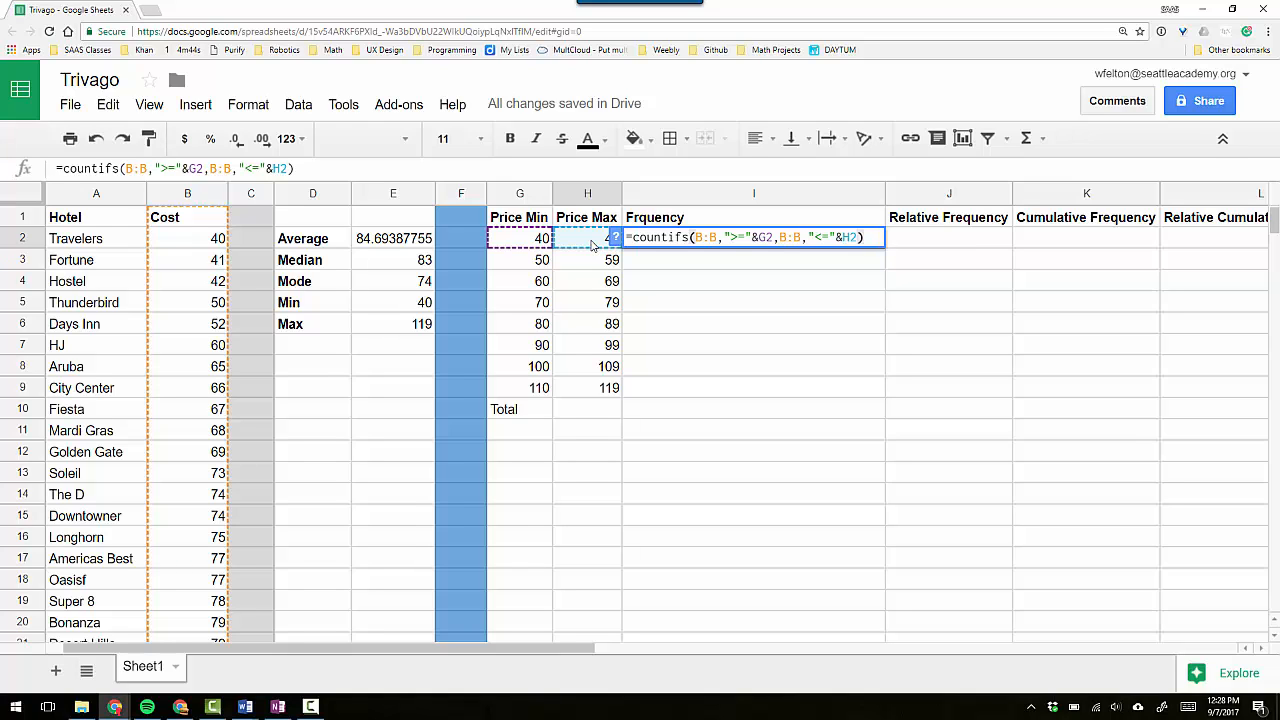
key("Return")
key("Up")
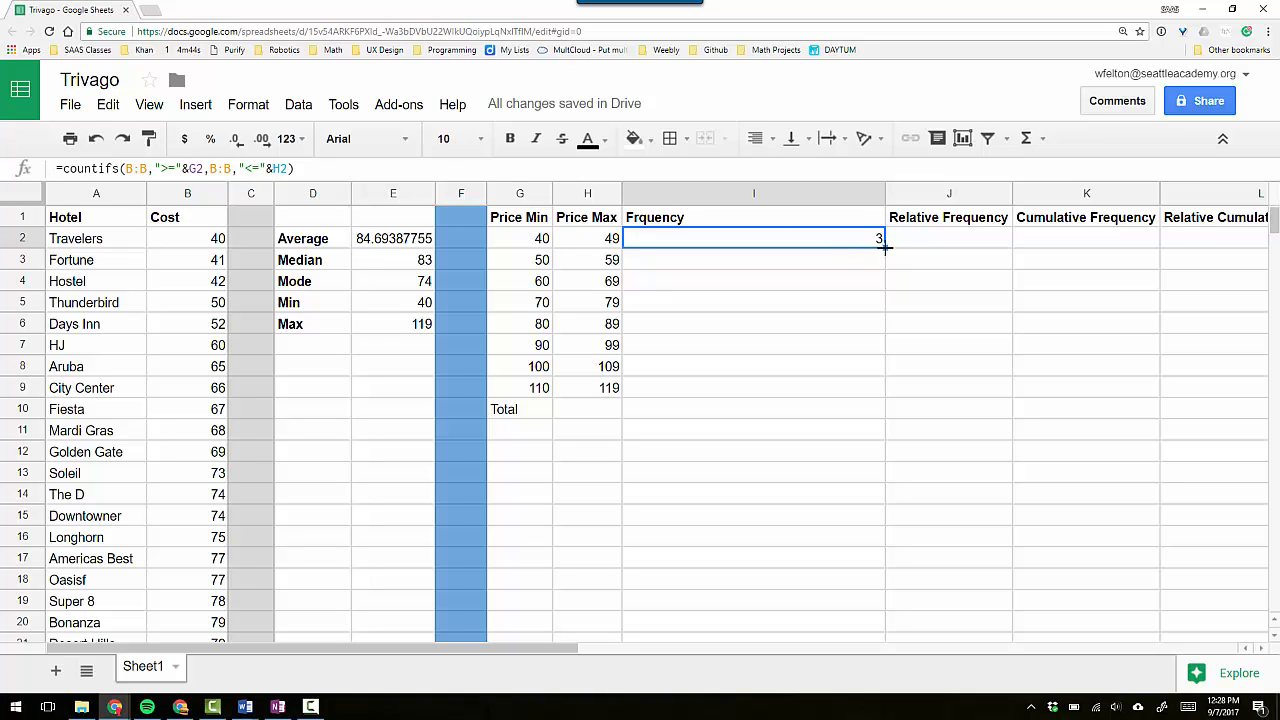
Copy the COUNTIFS formula from I2 down through I9 and narrow column I to a little under half its width.
left_click_drag(884, 247, 865, 390)
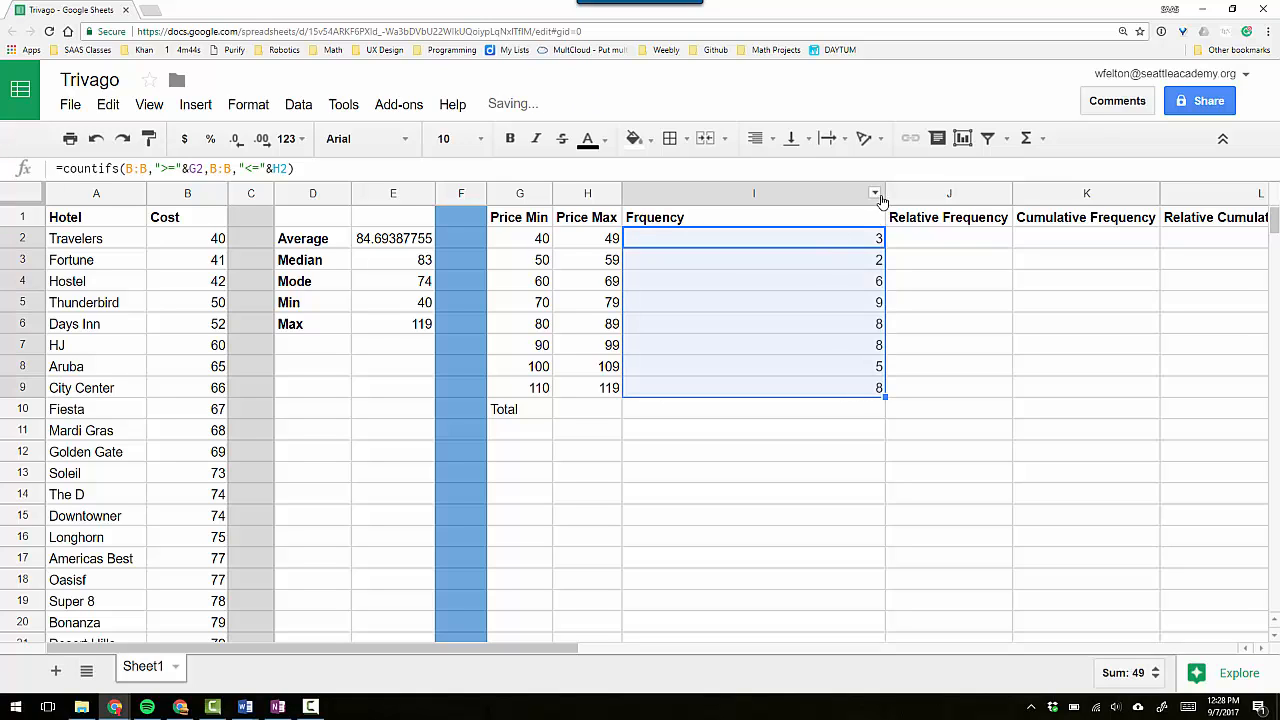
left_click_drag(884, 192, 731, 202)
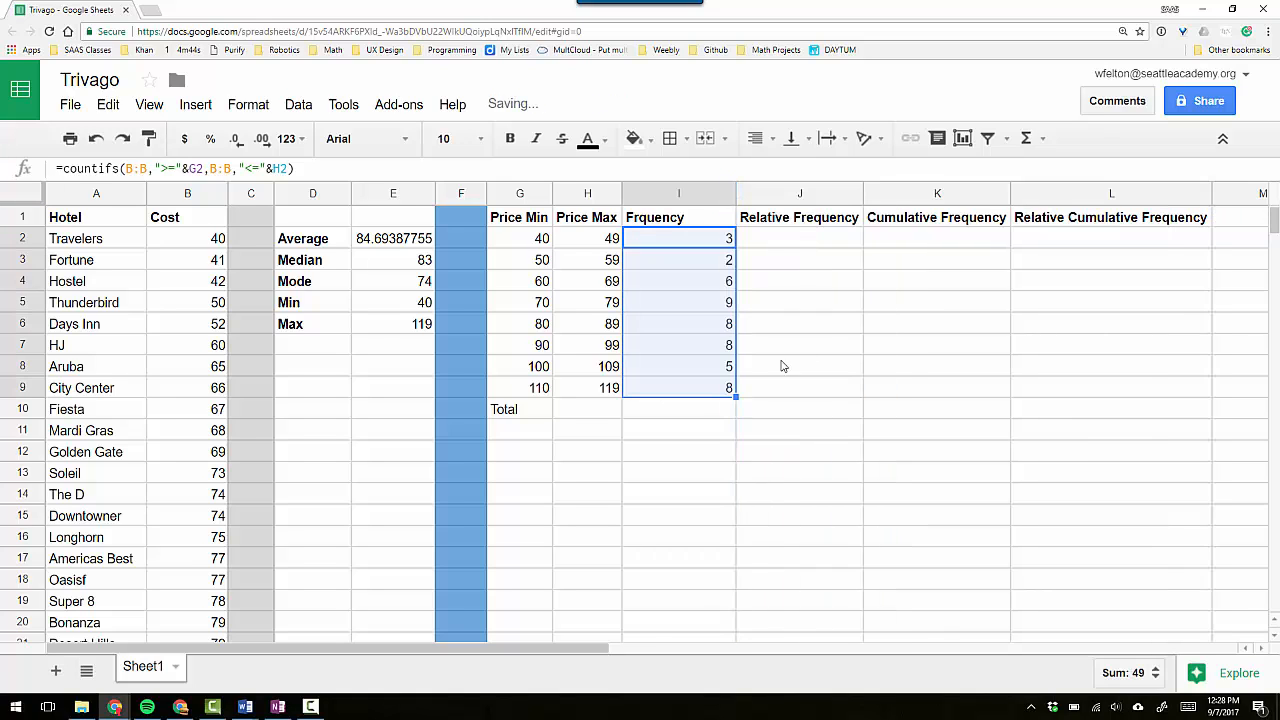
left_click(715, 367)
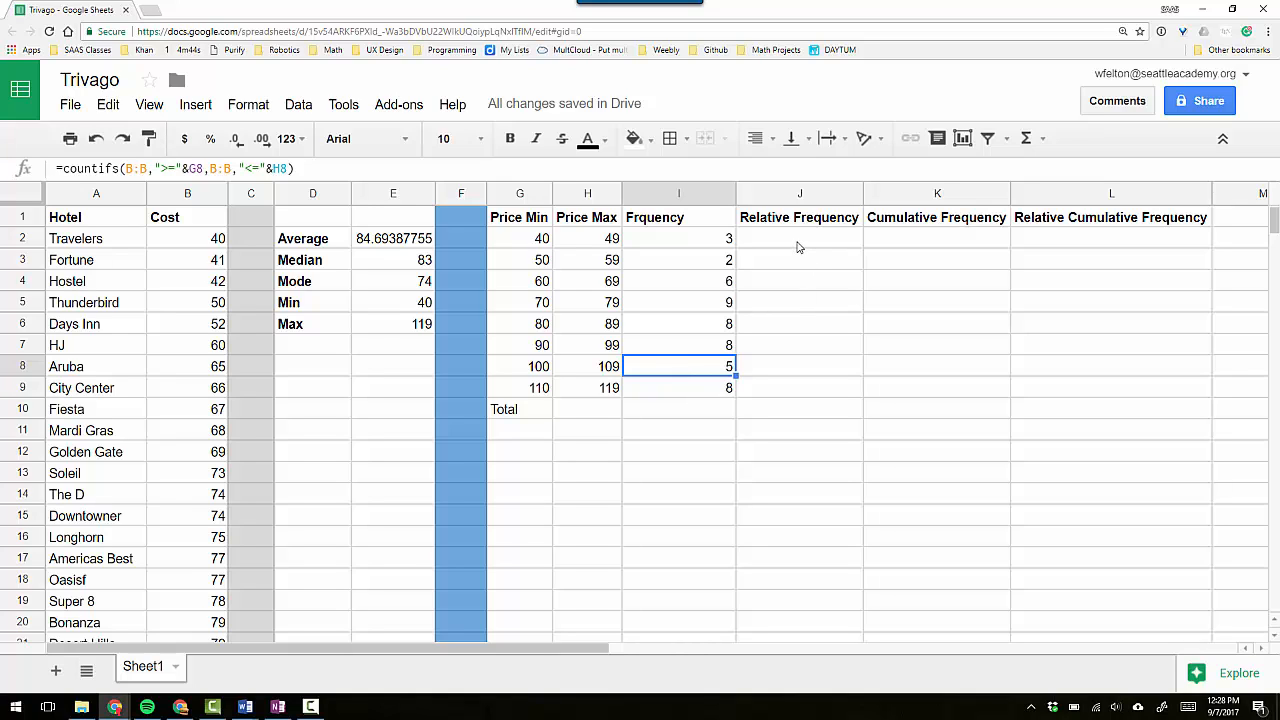
left_click(676, 245)
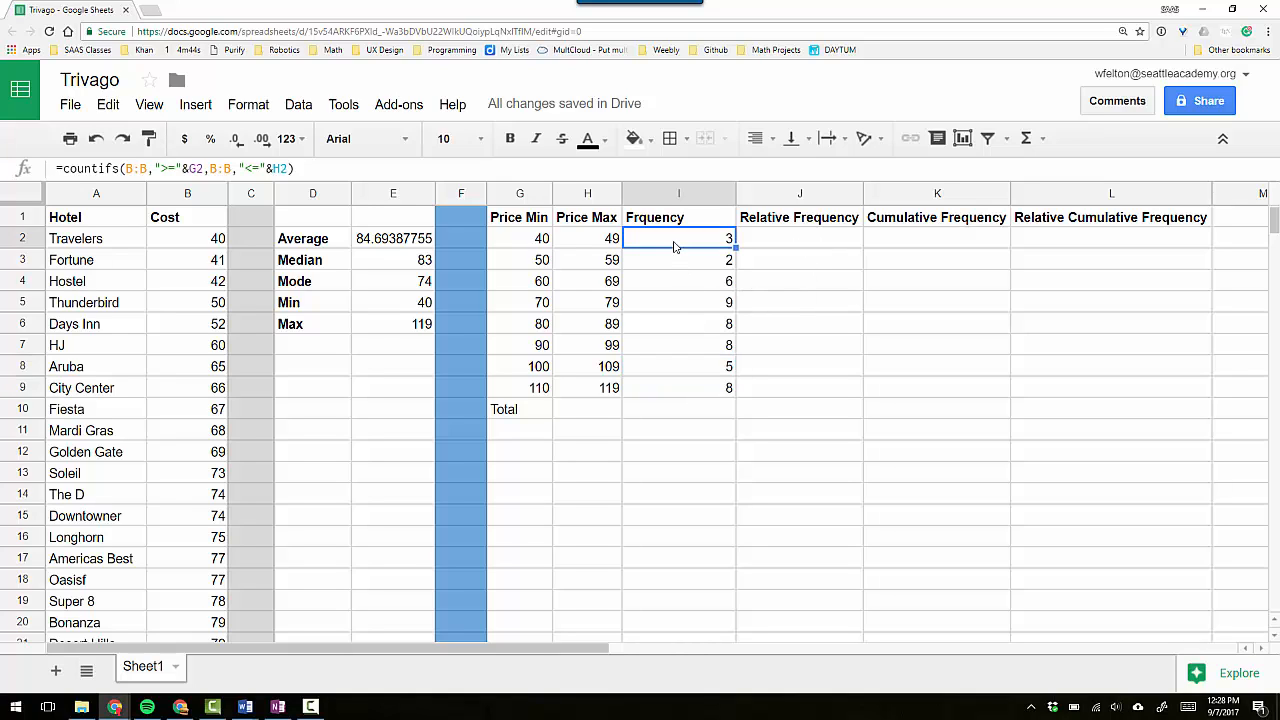
left_click(814, 245)
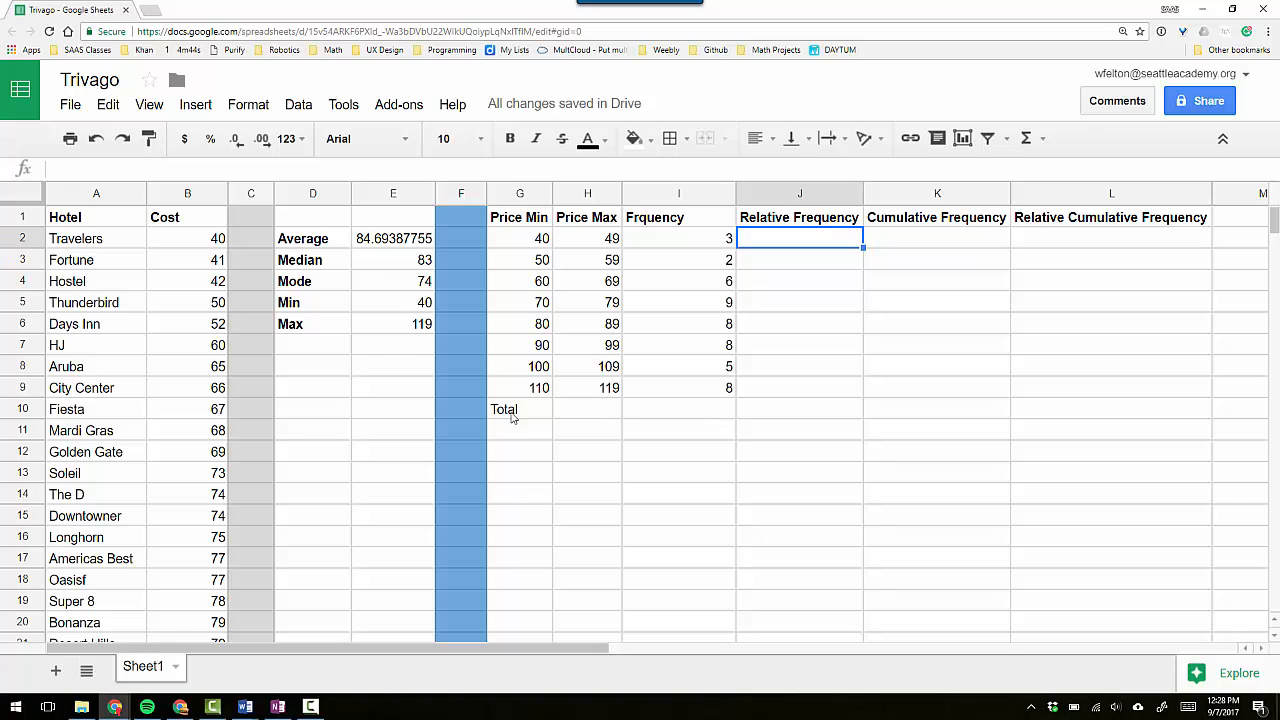
Total the frequencies in I10 with the formula =sum(I2:I9).
left_click(703, 413)
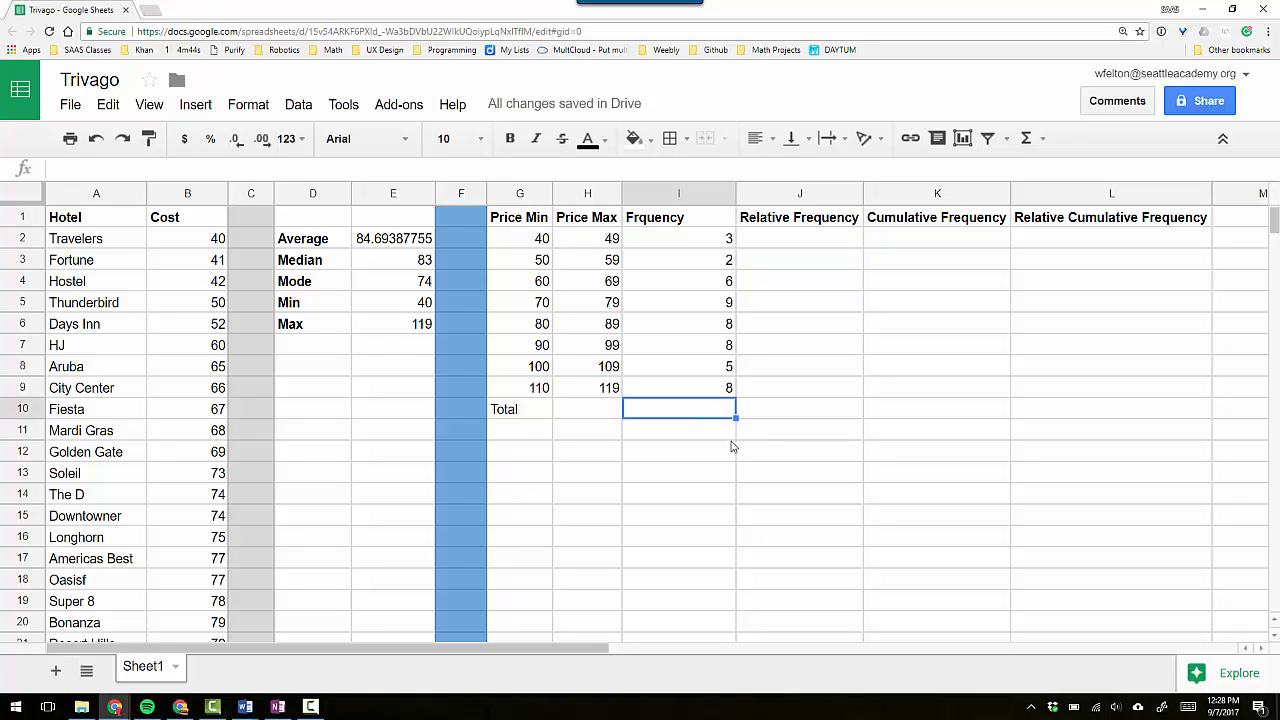
type("=")
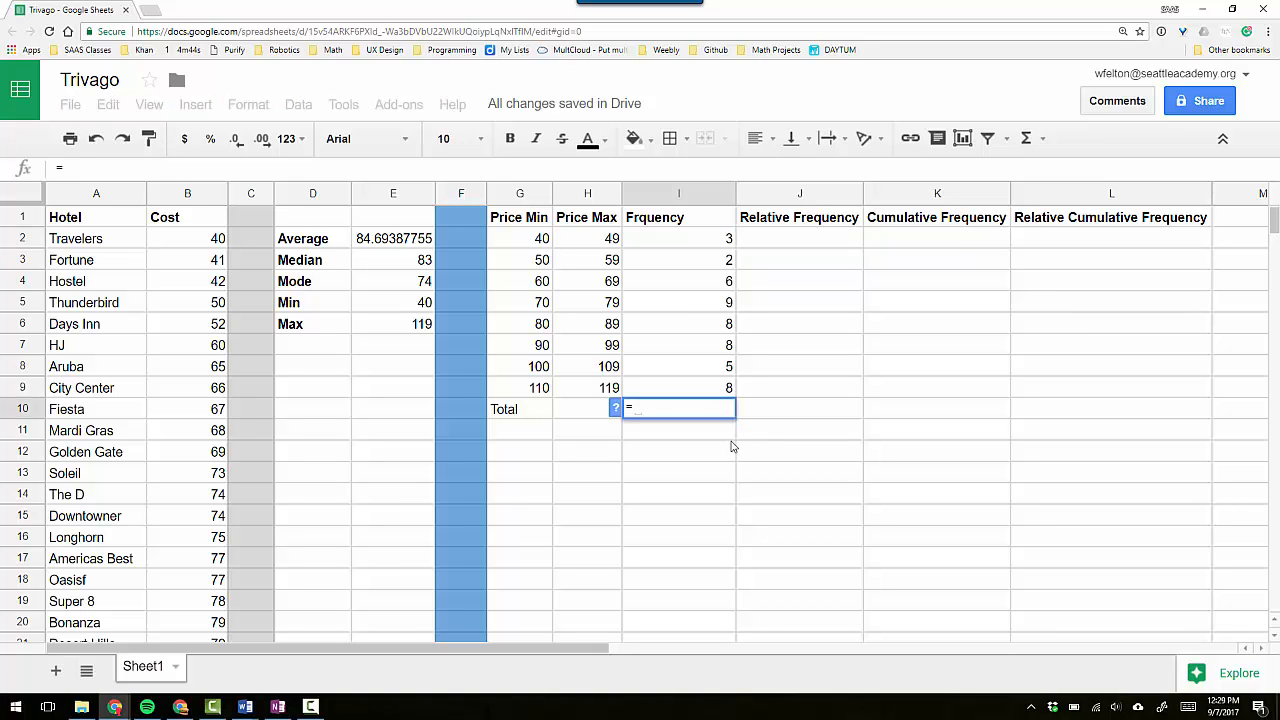
type("sum(")
left_click_drag(693, 241, 693, 392)
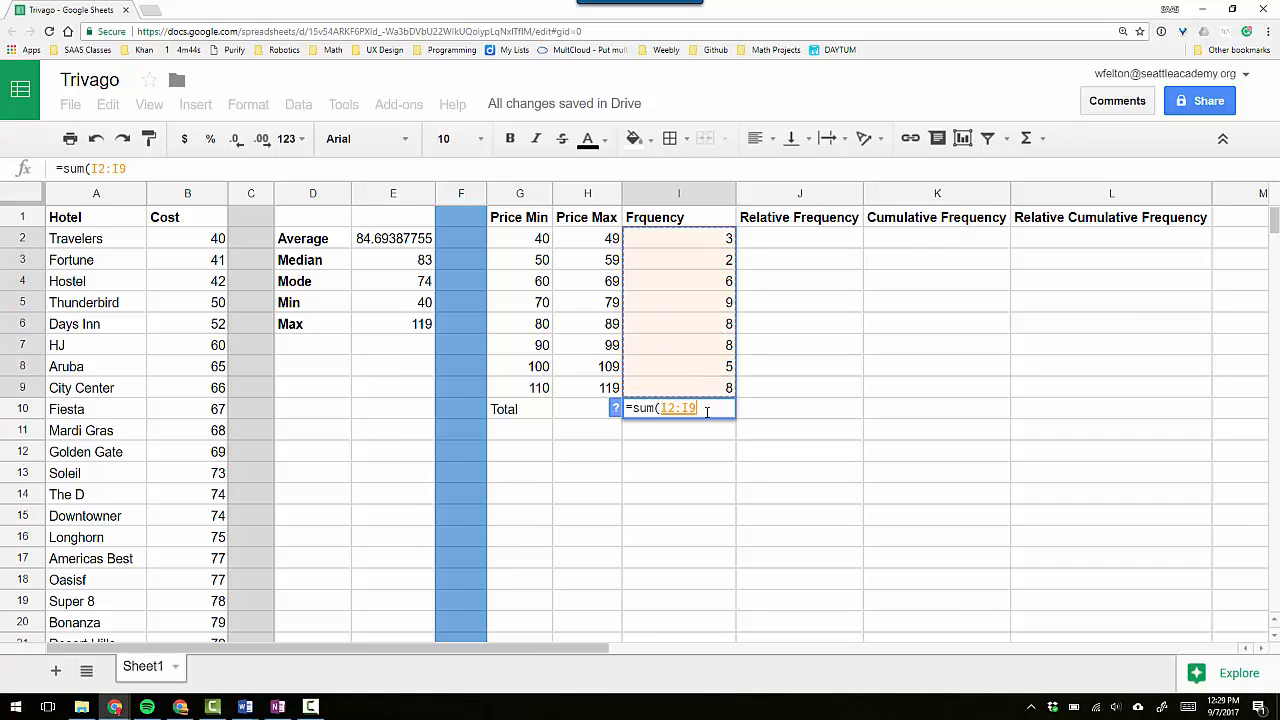
type(")")
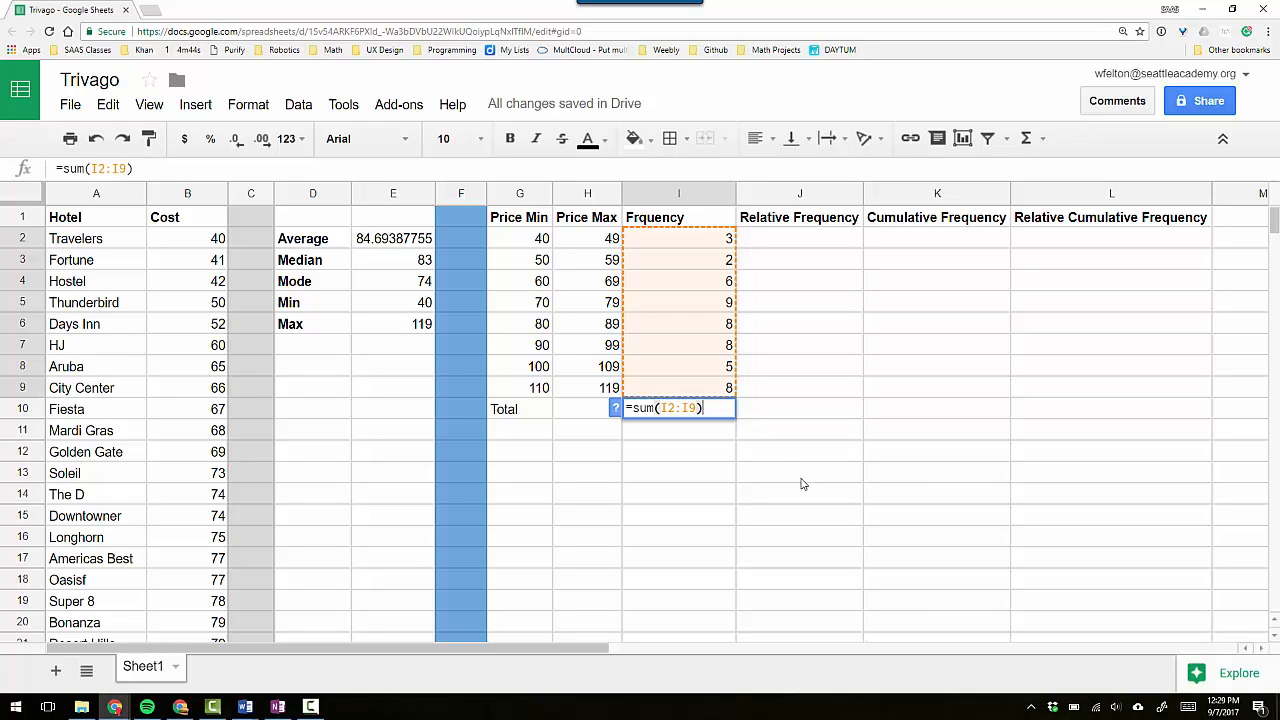
key("Return")
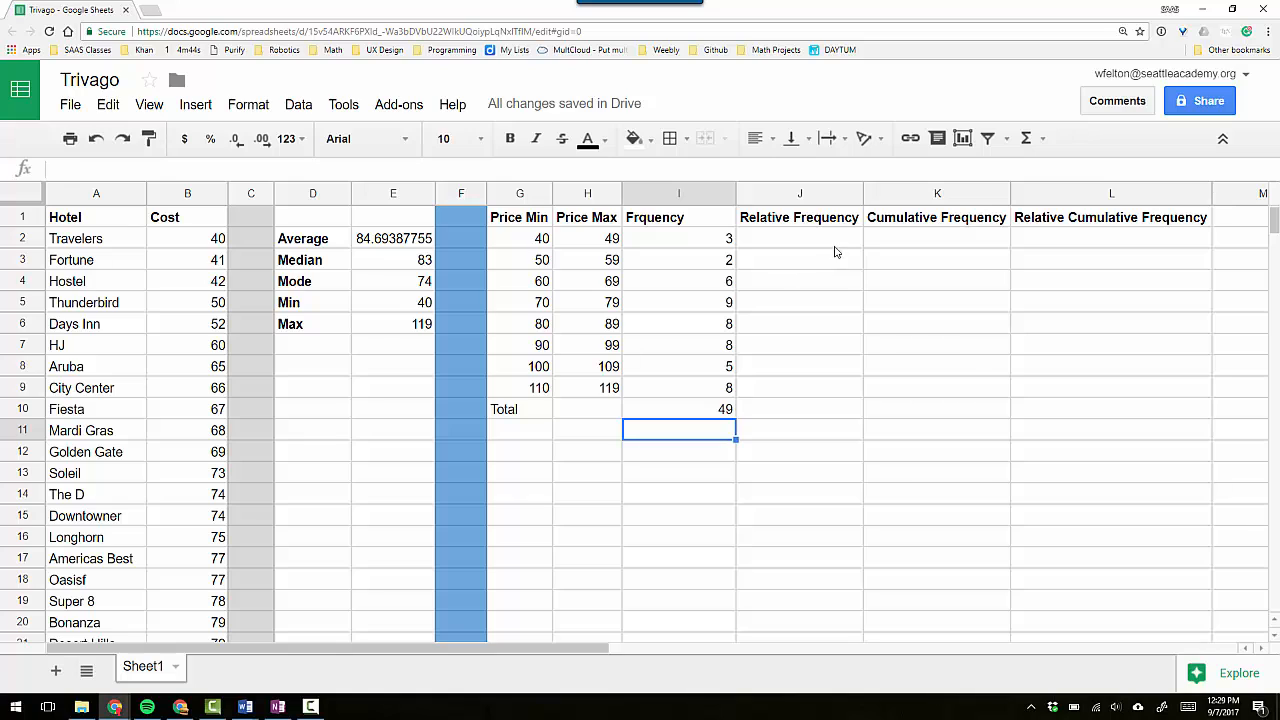
Calculate the first relative frequency in J2 with =I2/$I$10, using an absolute reference to the total.
left_click(790, 245)
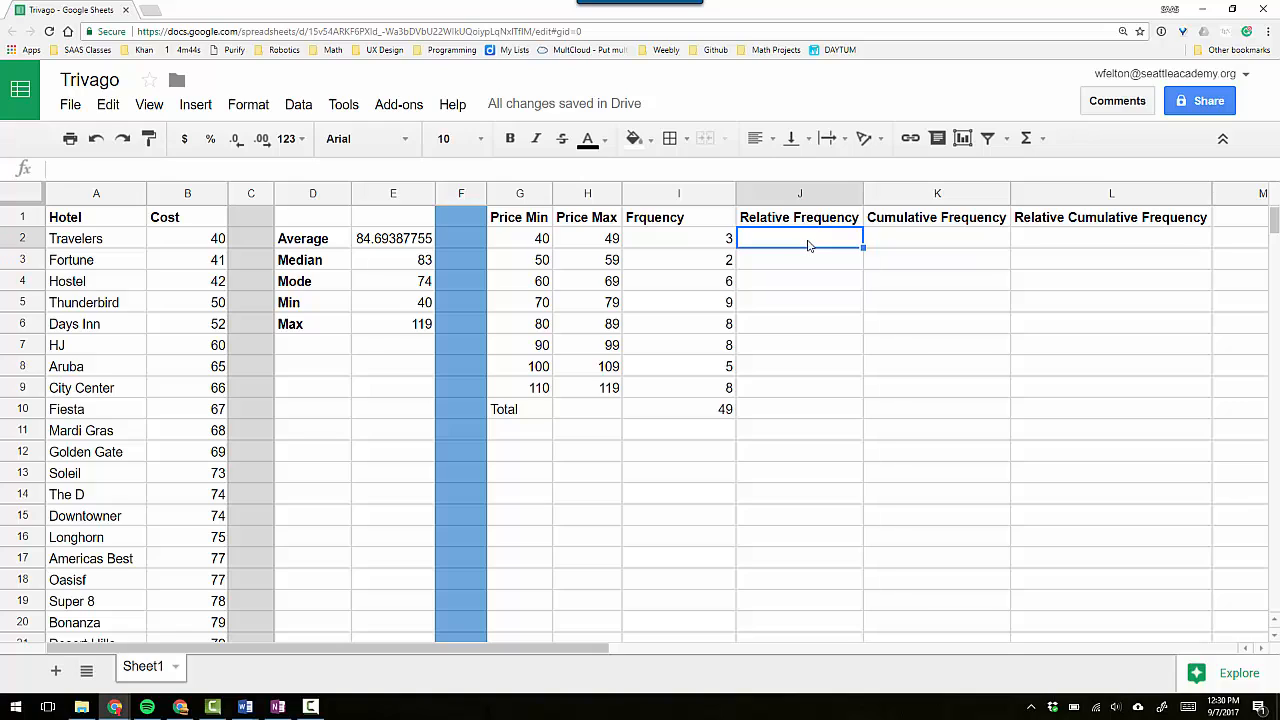
type("=")
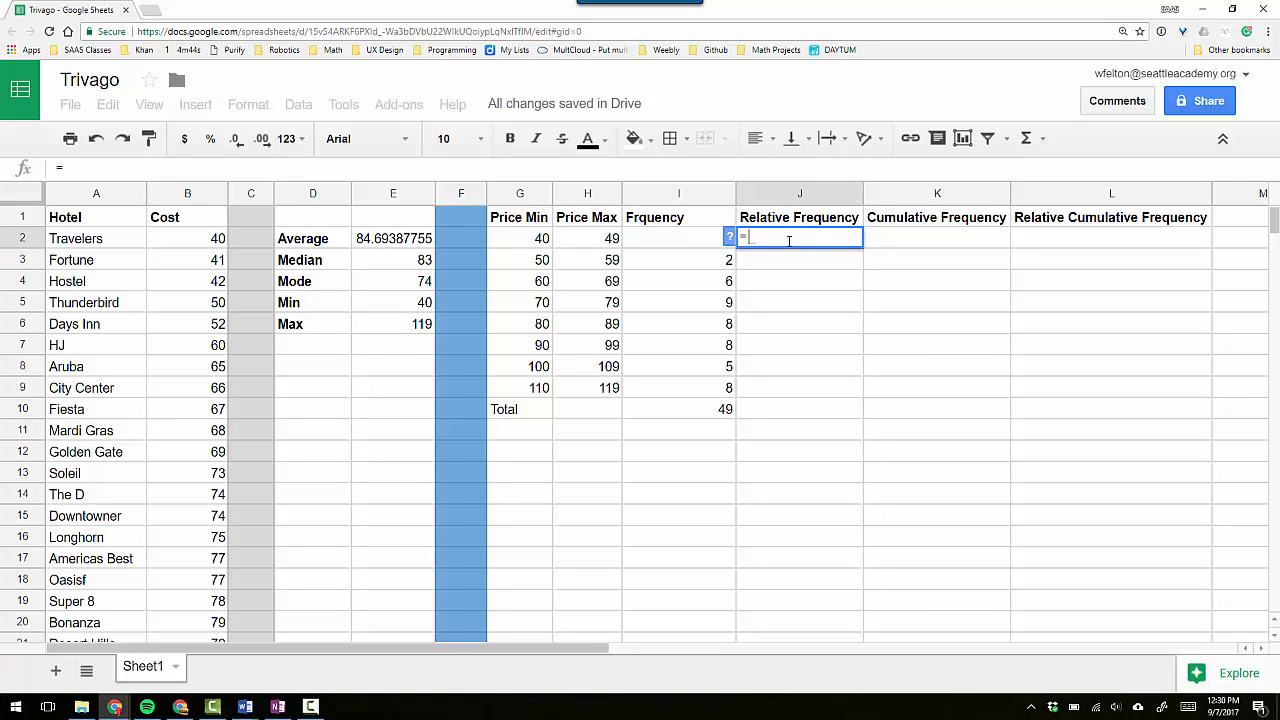
left_click(688, 246)
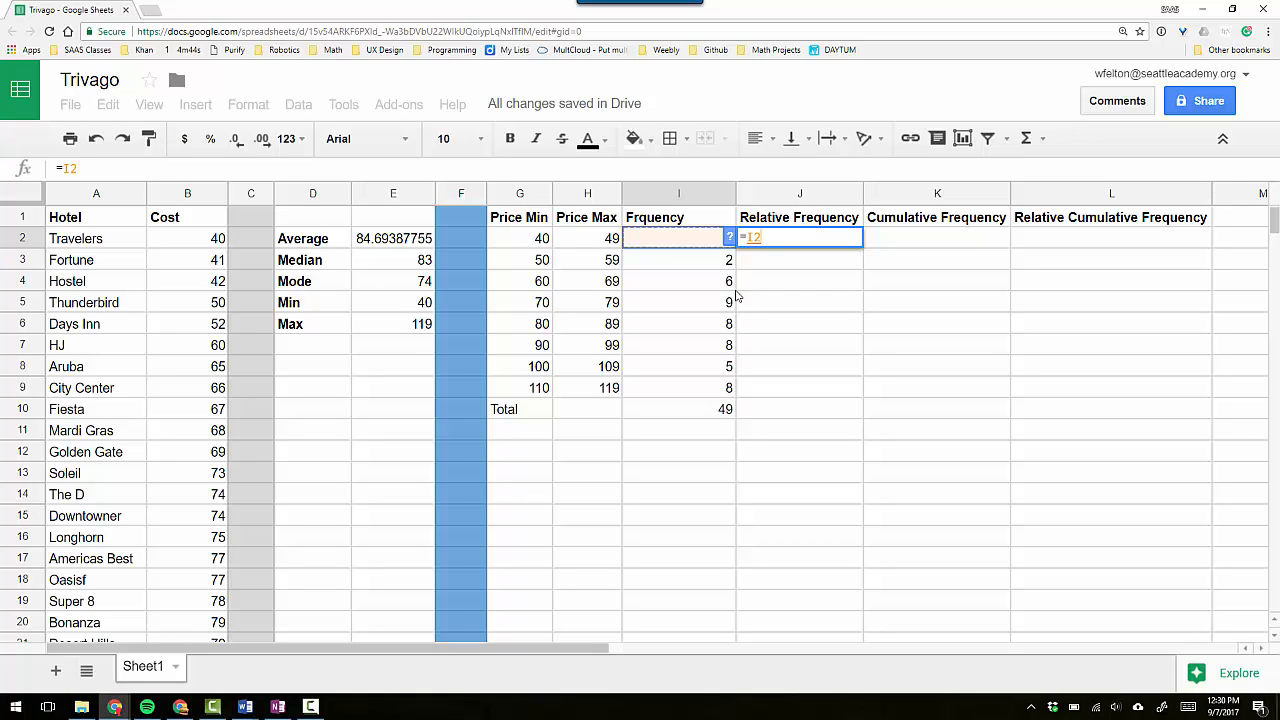
type("/")
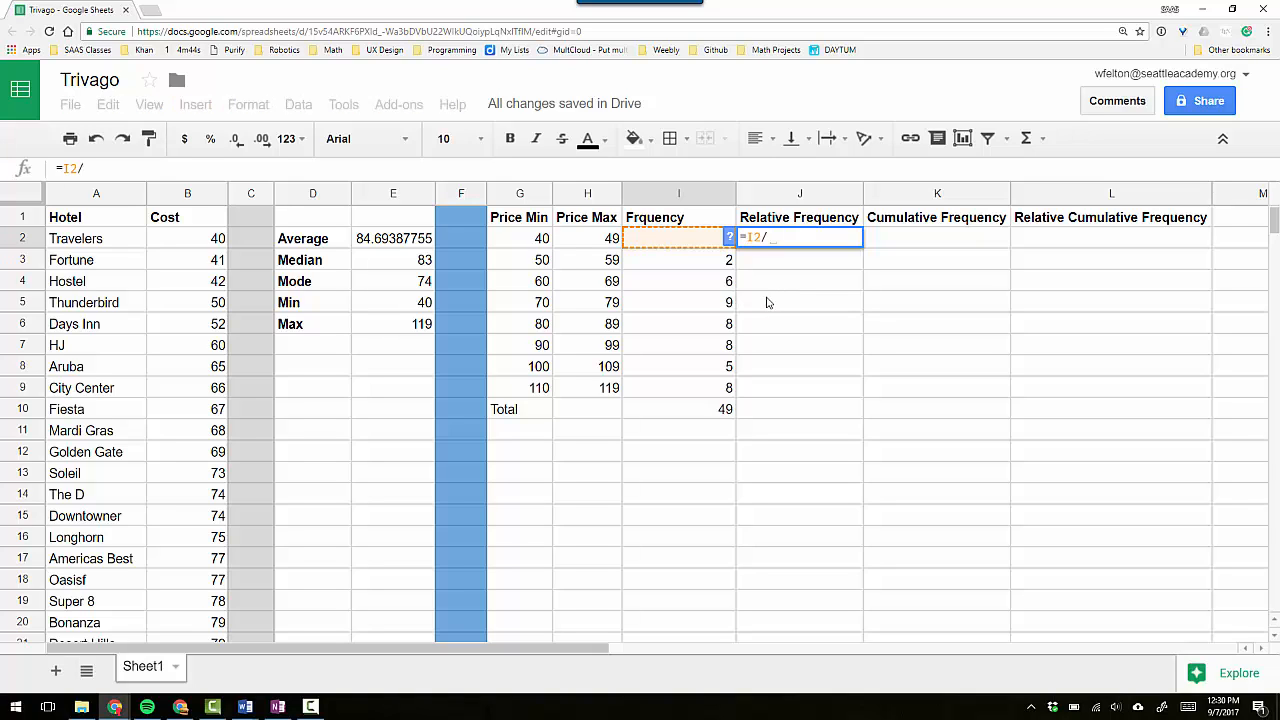
left_click(705, 414)
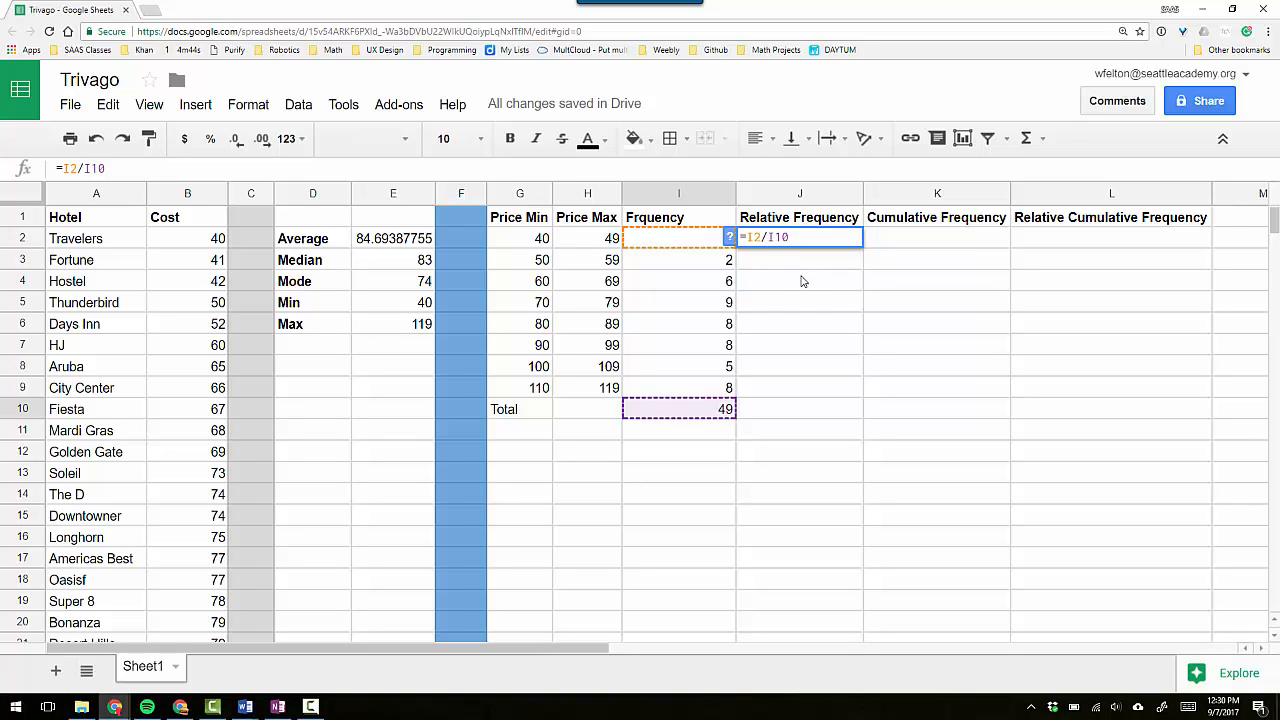
type("$")
type("$")
key("Return")
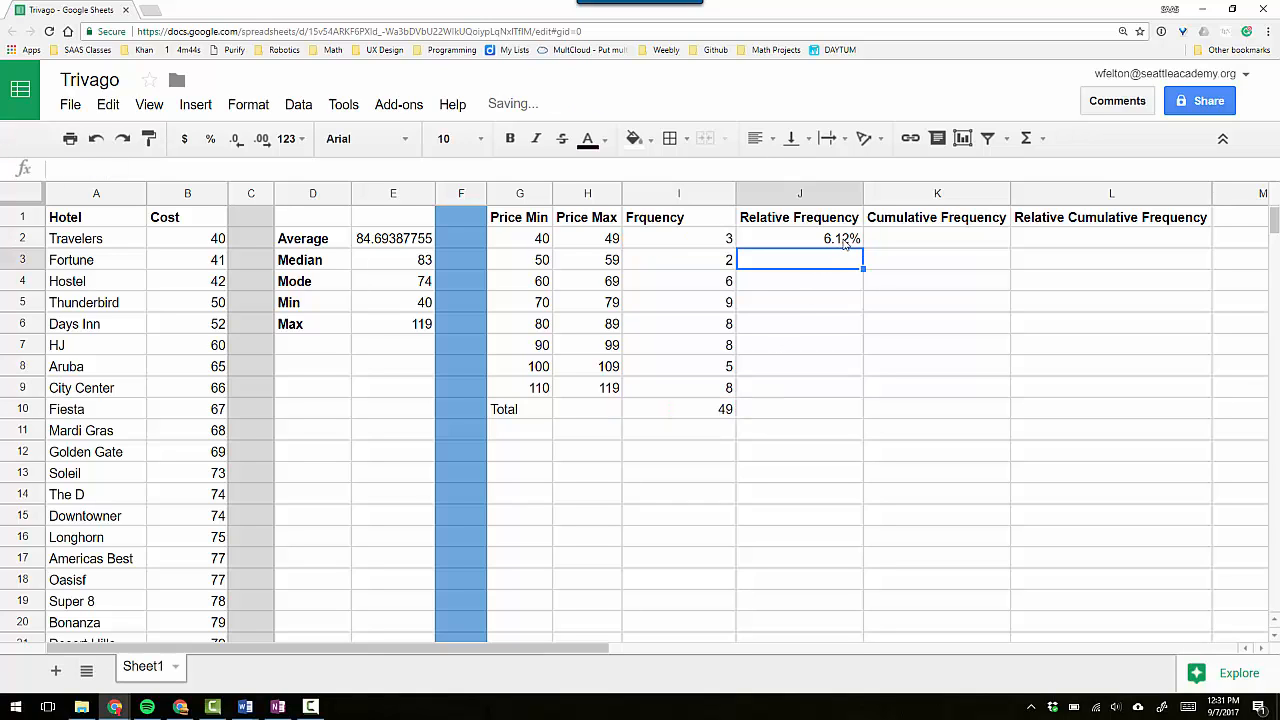
Set the number format of the Relative Frequency cells J2 through J9 to Automatic.
left_click(813, 242)
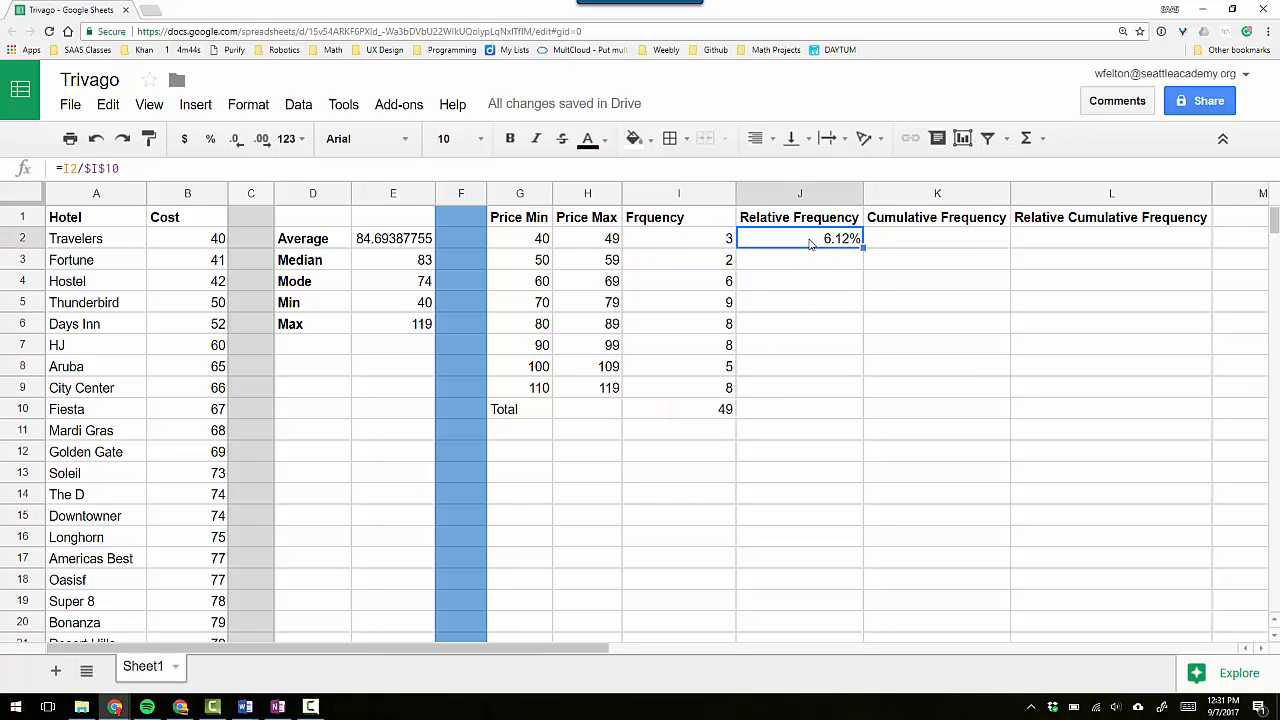
left_click(290, 138)
left_click(318, 174)
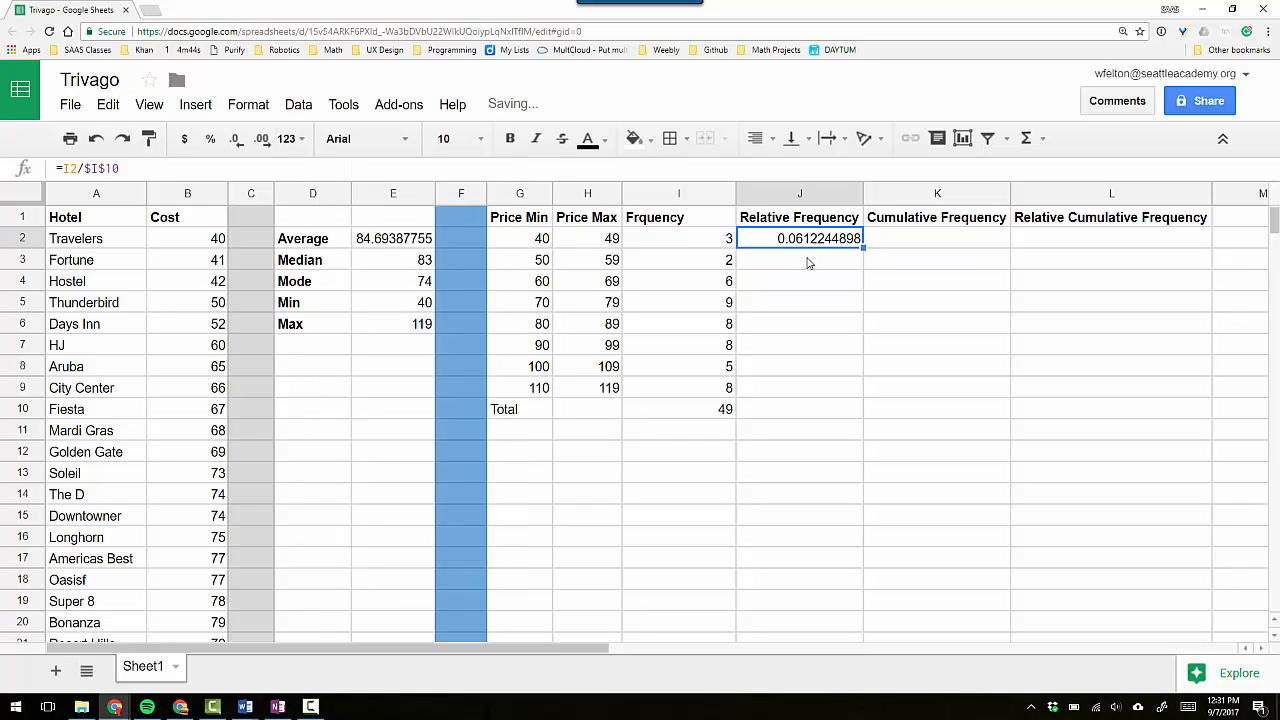
left_click(820, 291)
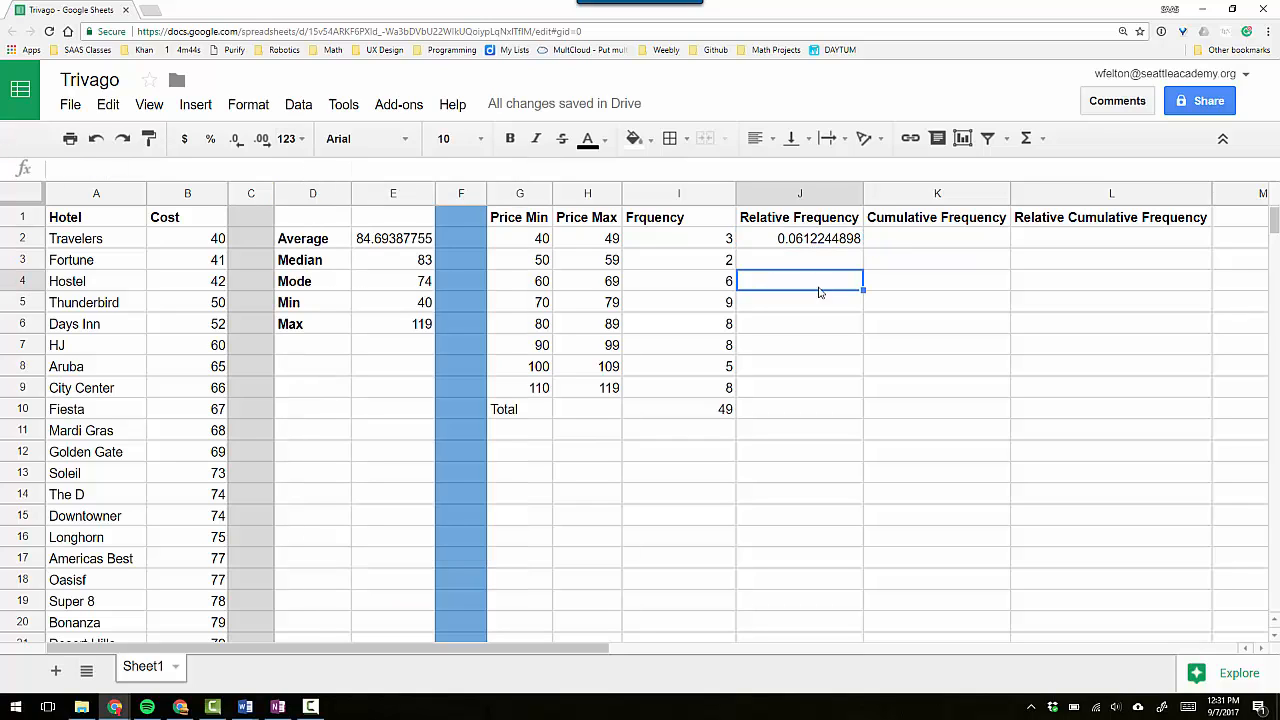
left_click_drag(768, 247, 771, 394)
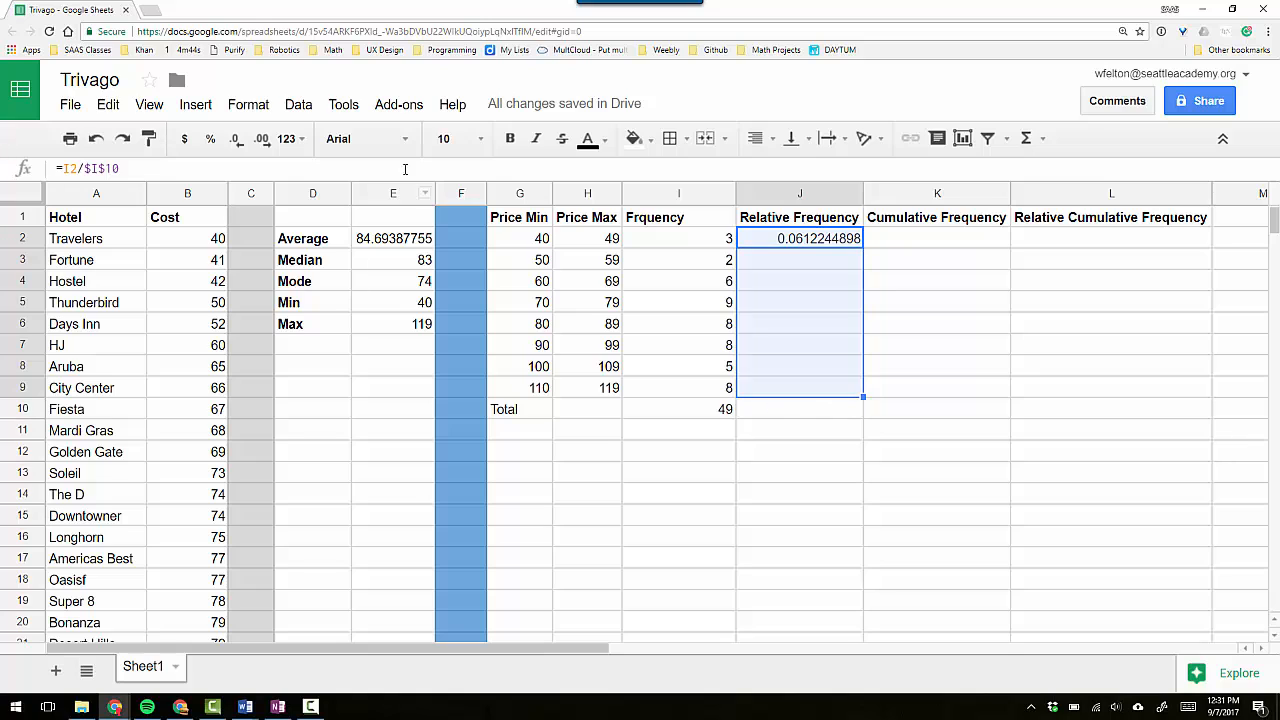
left_click(308, 143)
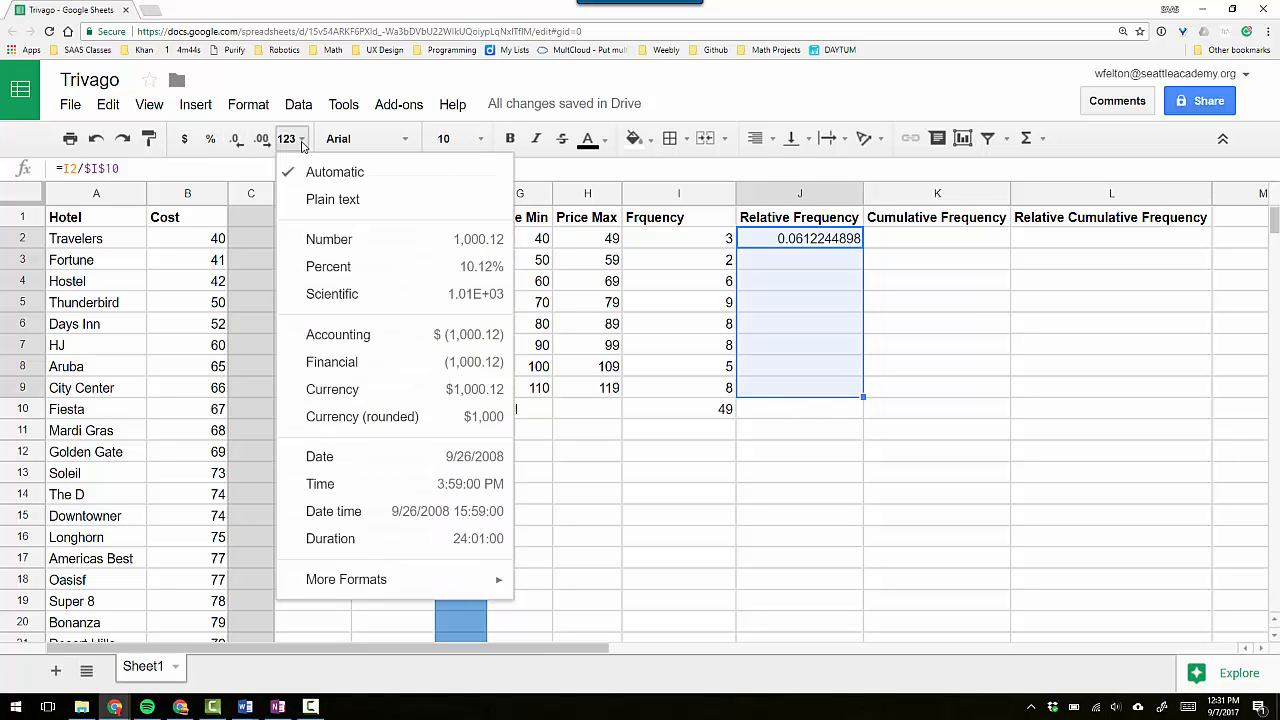
left_click(340, 197)
left_click(950, 321)
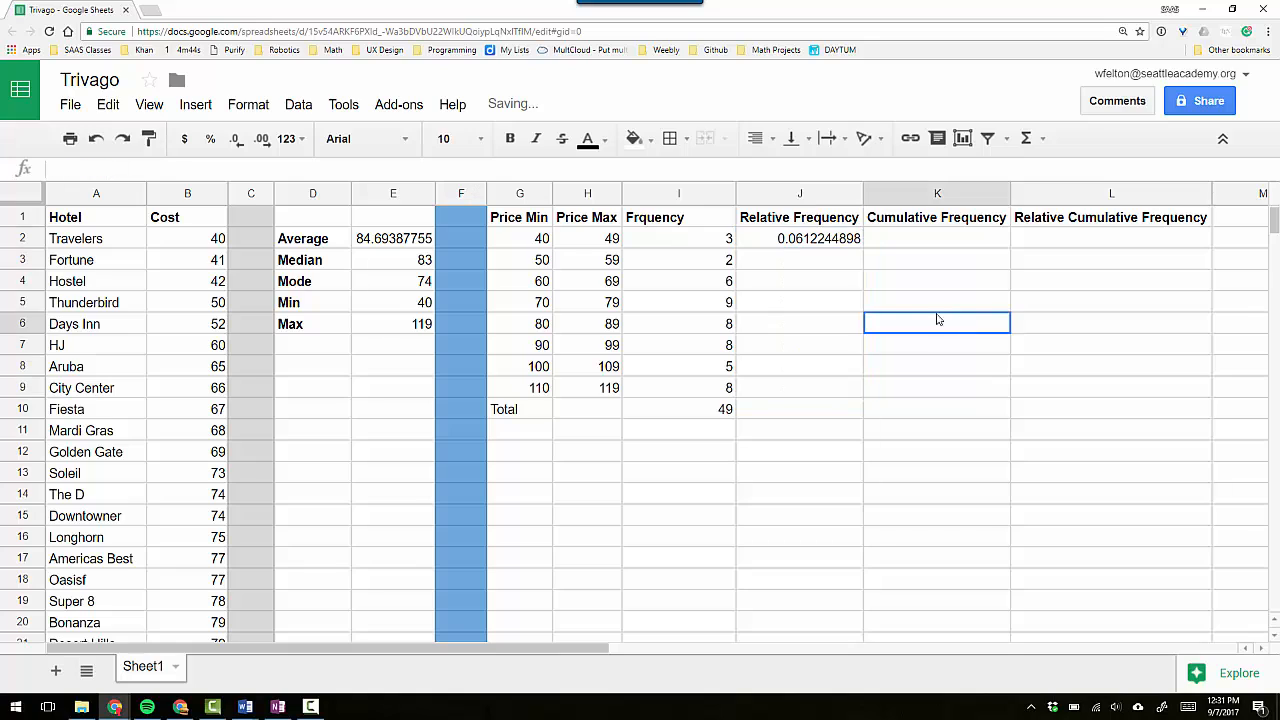
Copy the relative frequency formula from J2 into J3 and check its row and absolute references.
left_click(803, 243)
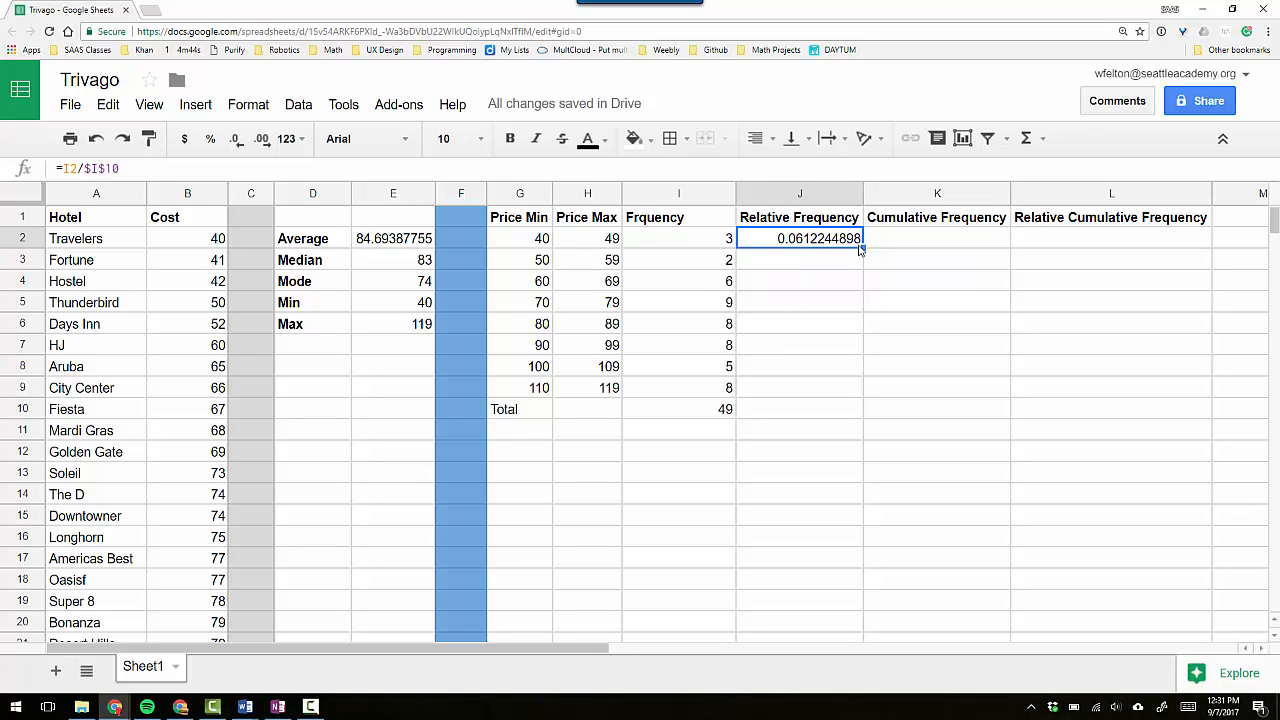
left_click_drag(860, 249, 826, 266)
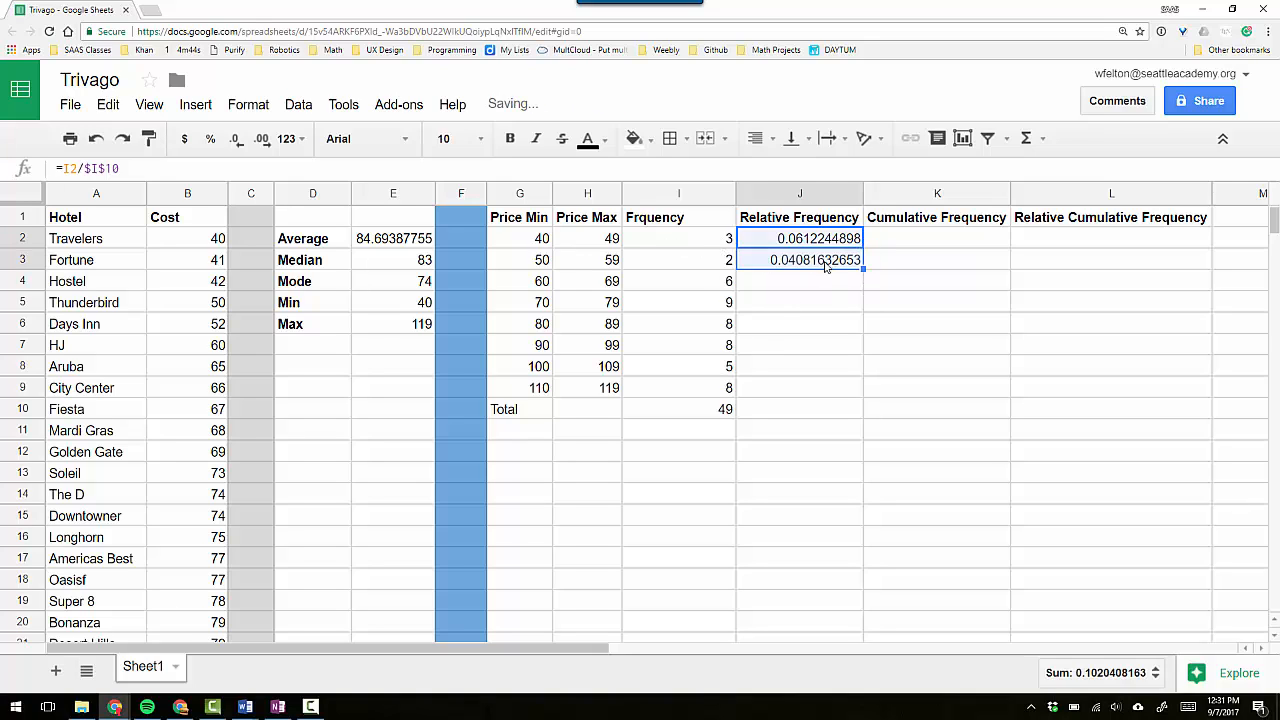
left_click(799, 266)
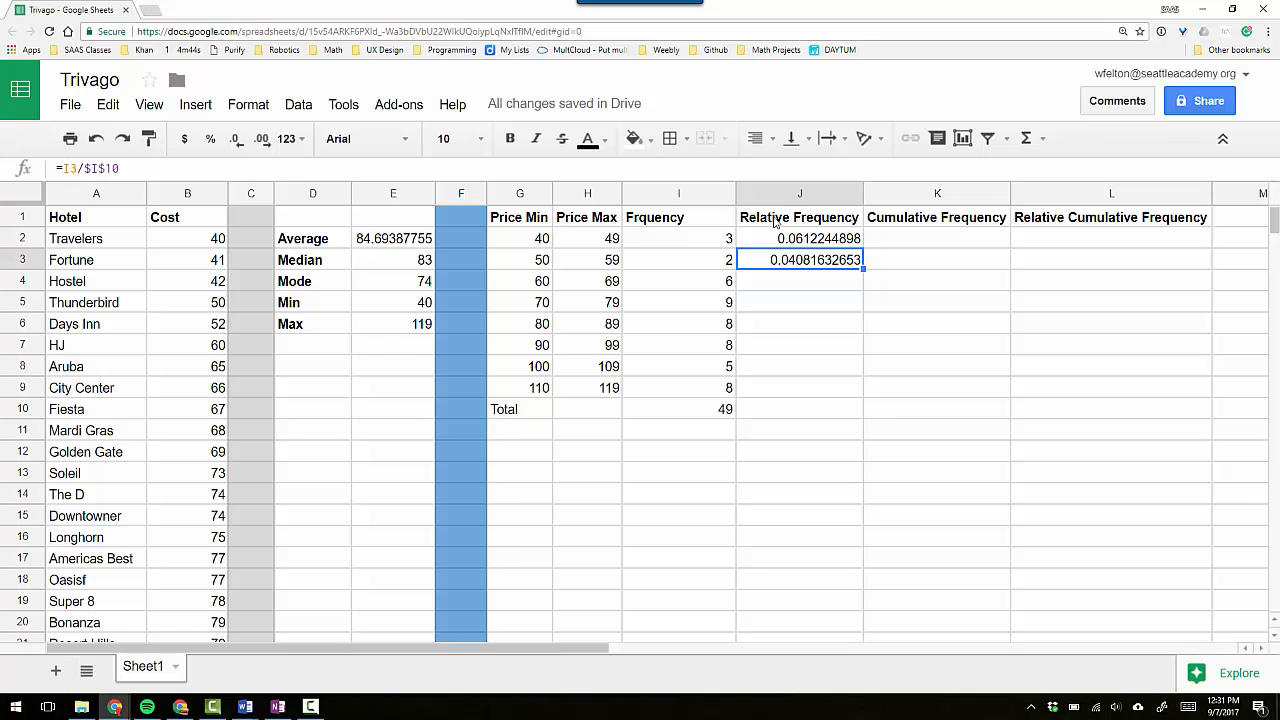
left_click(96, 170)
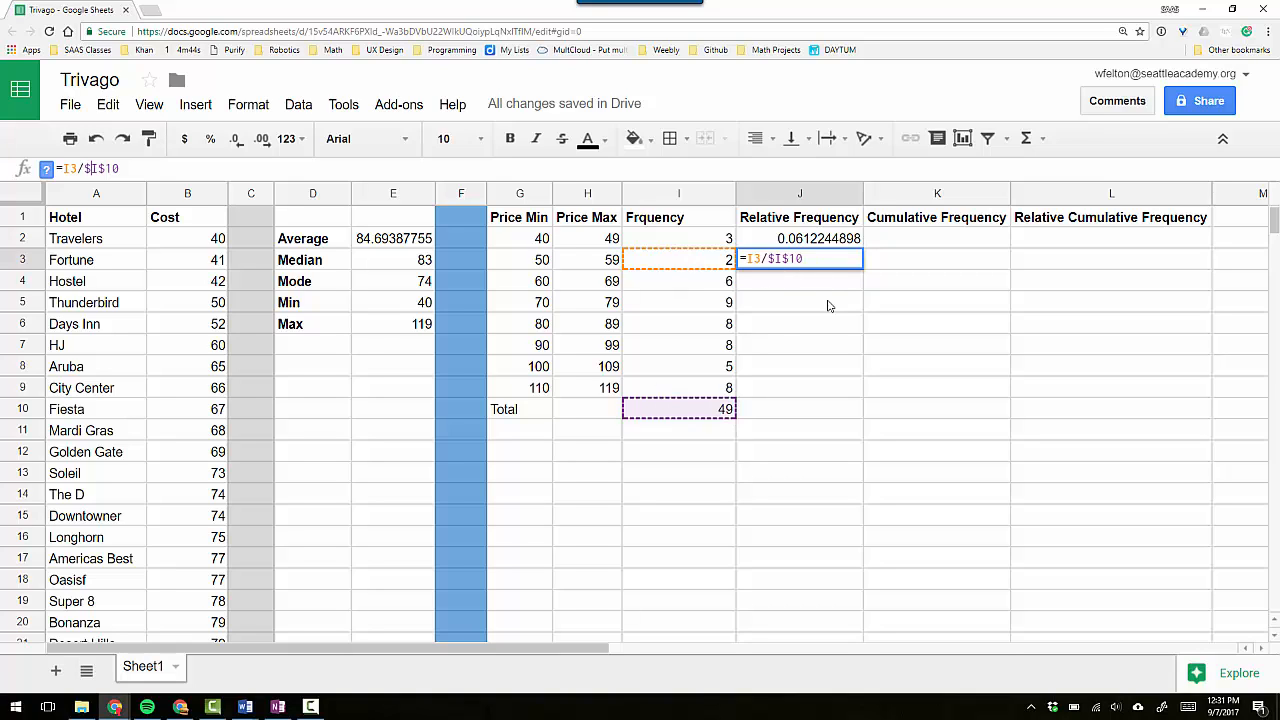
key("Return")
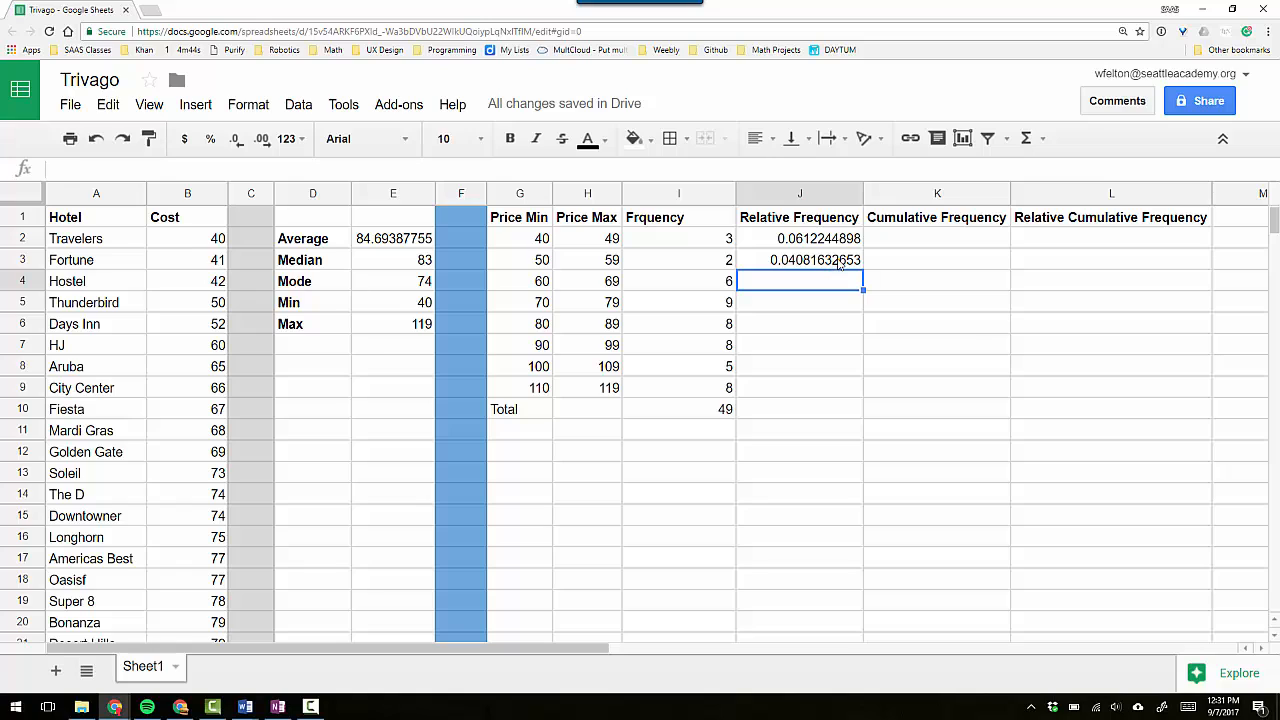
left_click(852, 262)
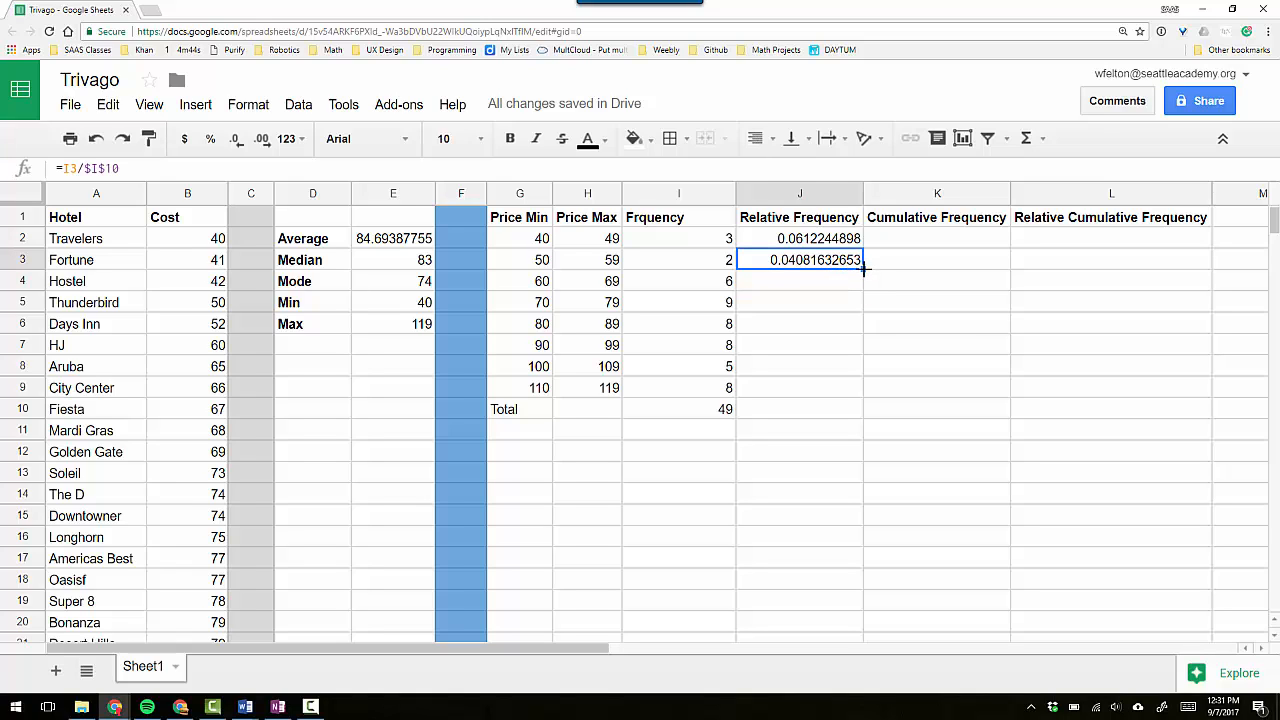
Fill the relative frequency formula from J3 down through J9 and format J2 through J9 as percentages.
left_click_drag(862, 266, 866, 391)
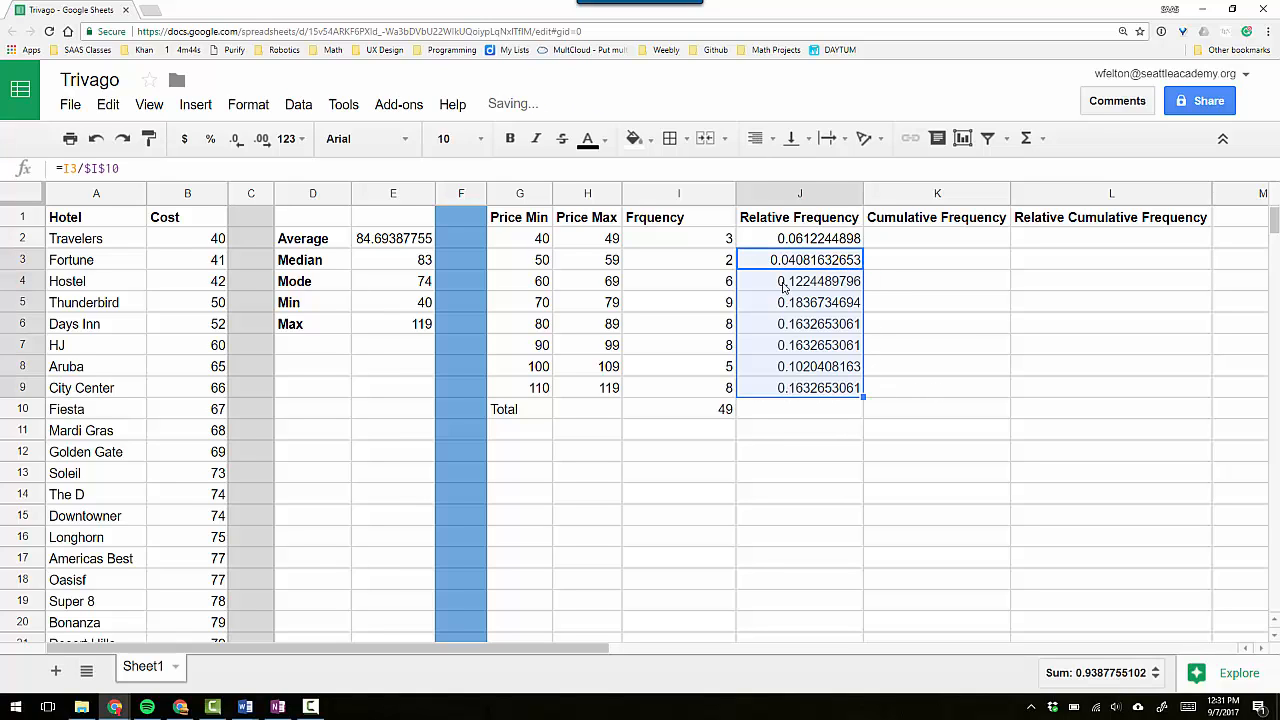
left_click(892, 278)
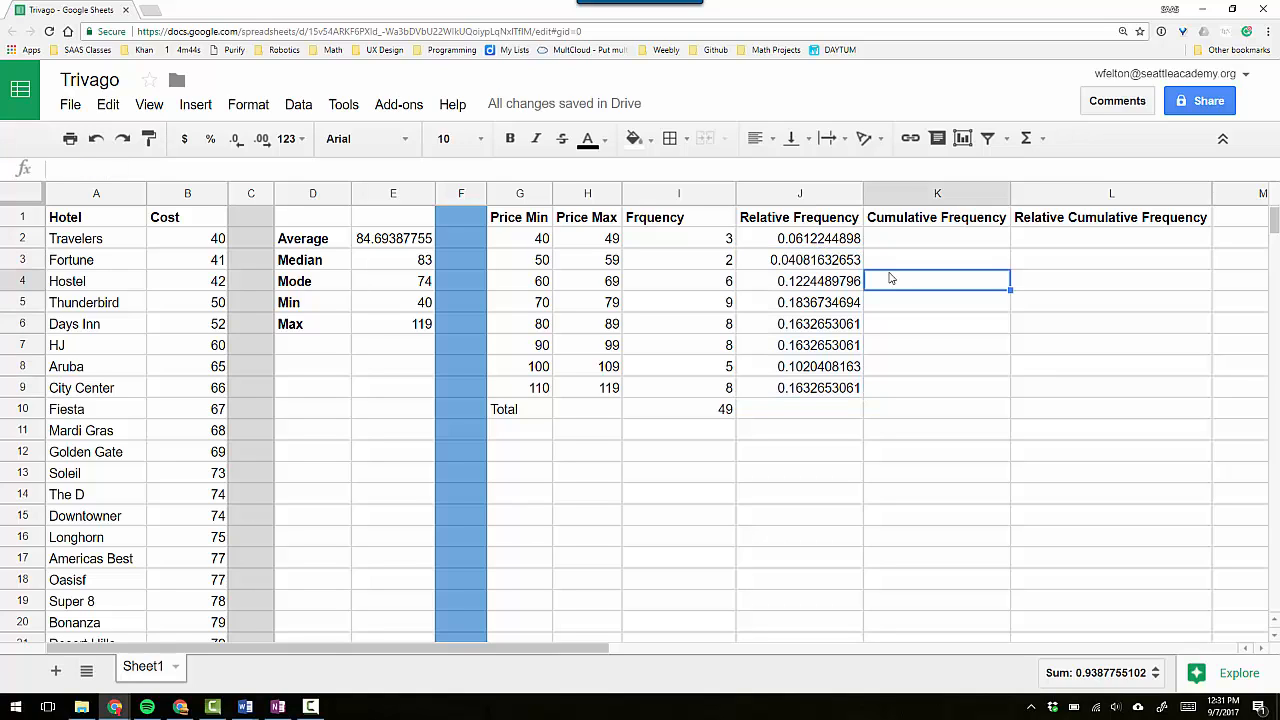
left_click(832, 245)
left_click_drag(827, 292, 813, 394)
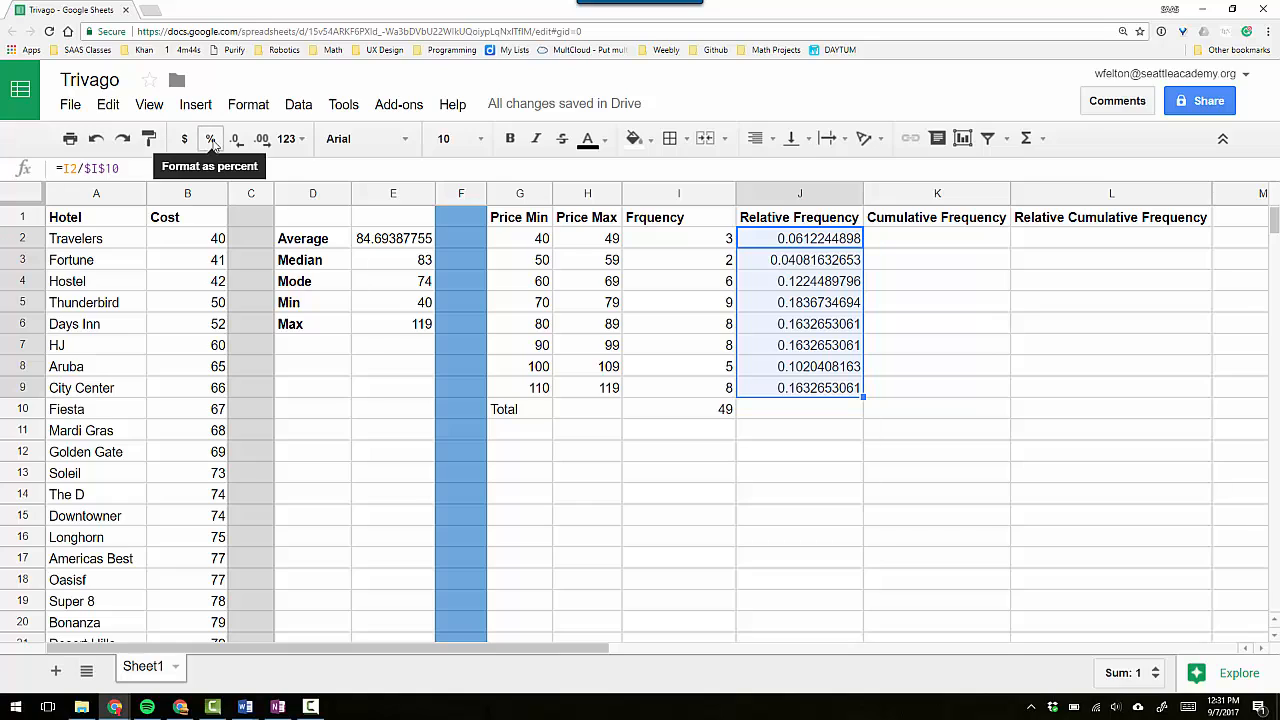
left_click(212, 143)
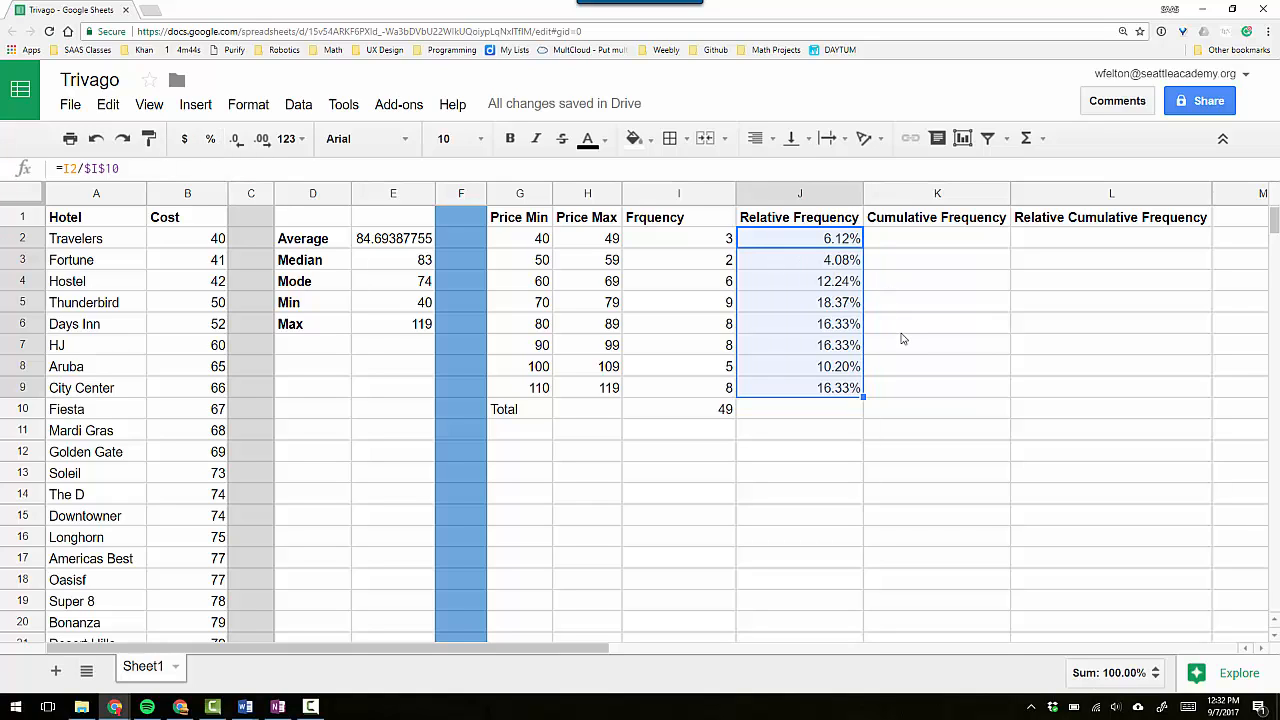
left_click(902, 328)
left_click(831, 373)
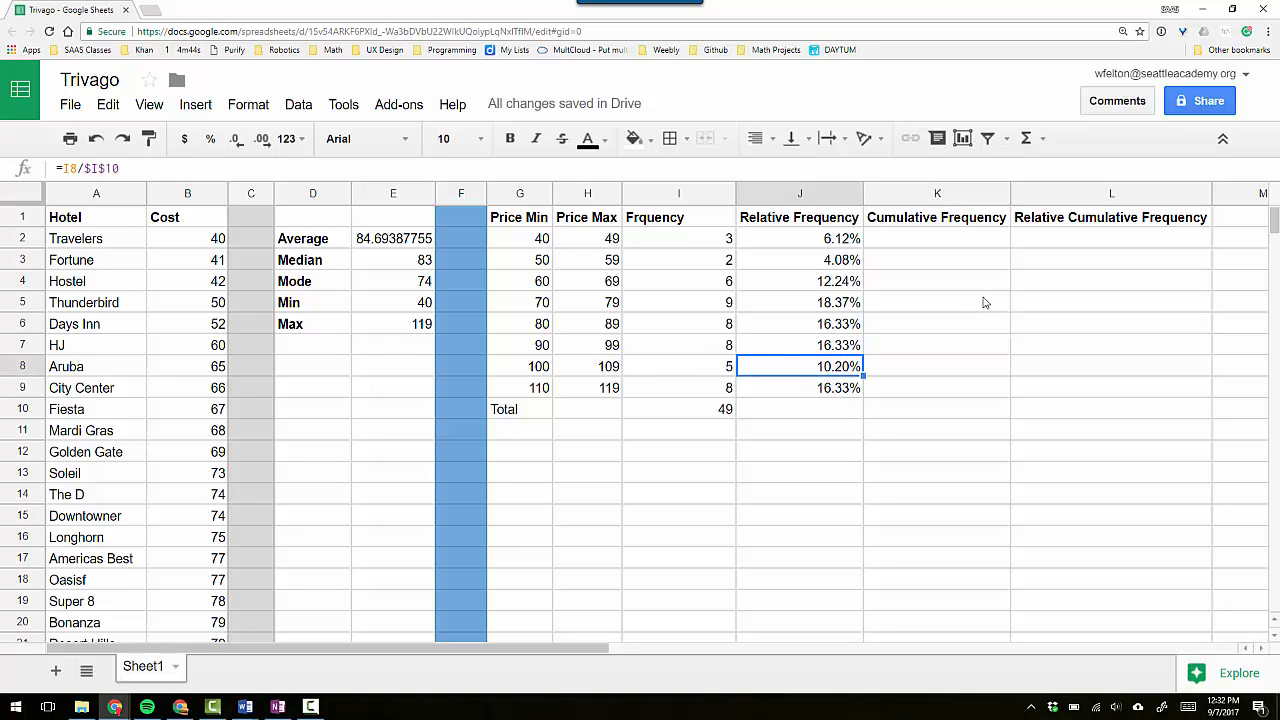
Start the Cumulative Frequency column in K2 with the formula =I2.
left_click(909, 240)
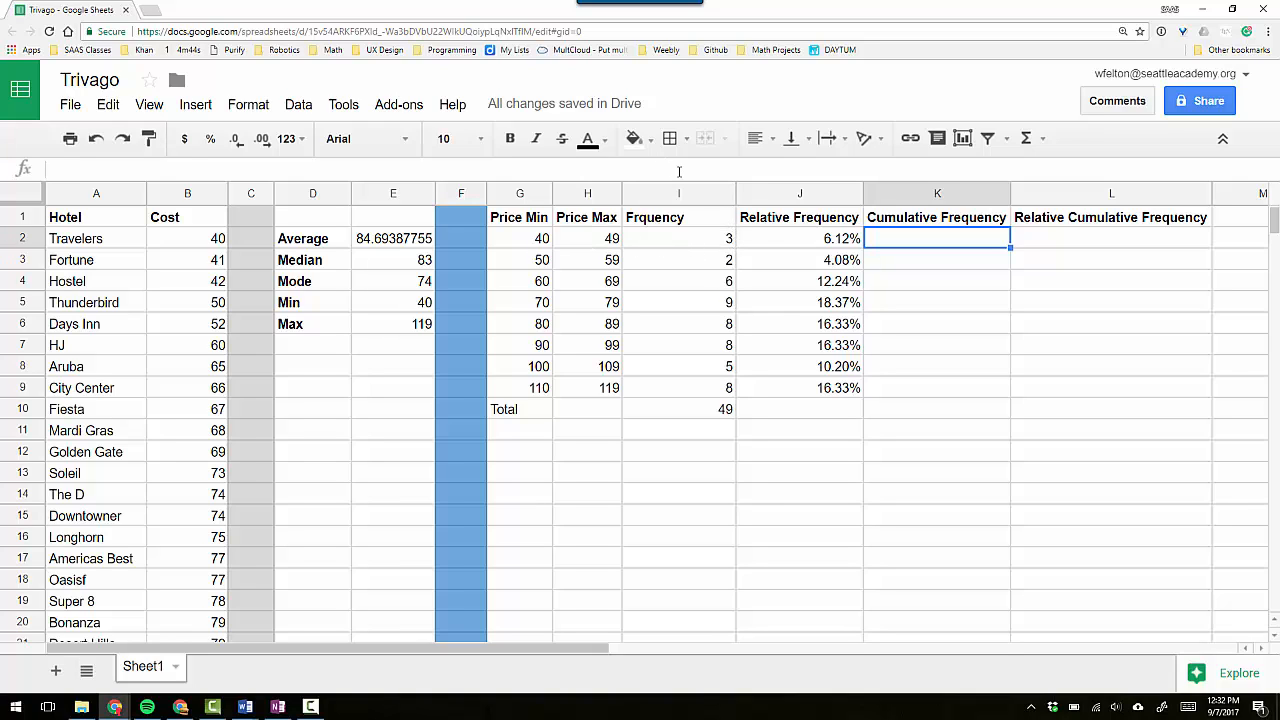
type("3")
key("BackSpace")
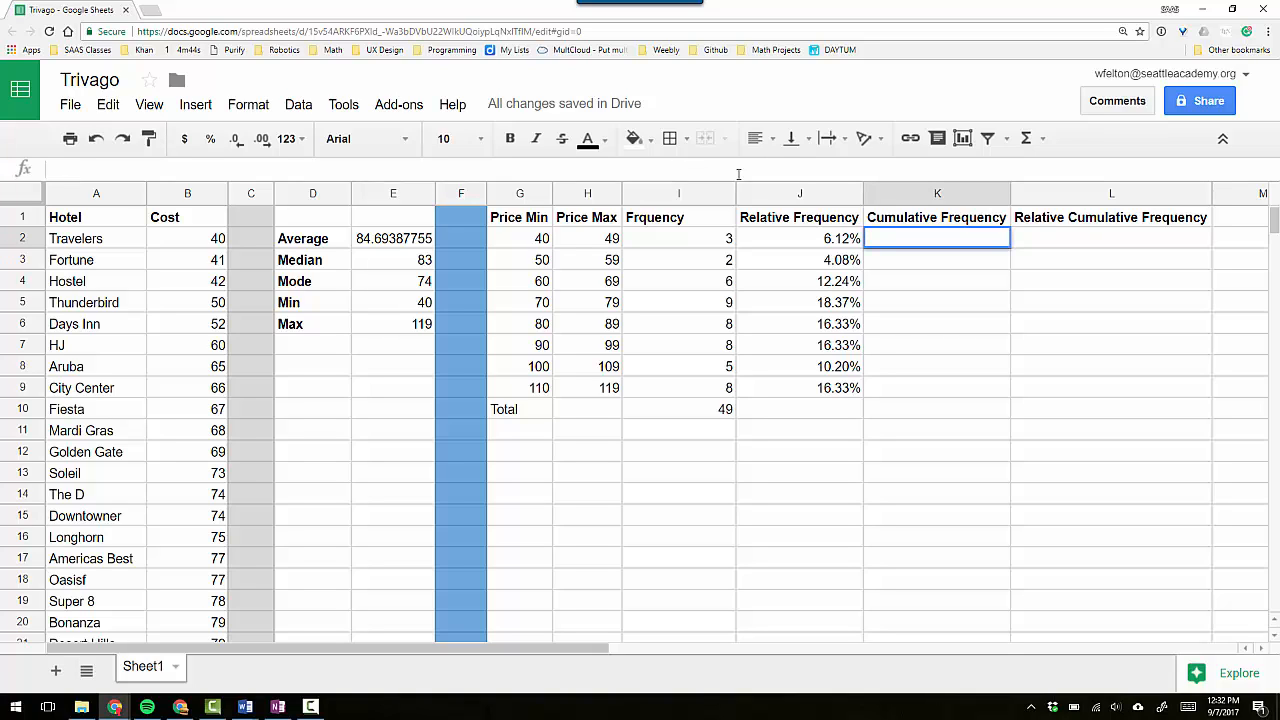
type("=")
left_click(724, 244)
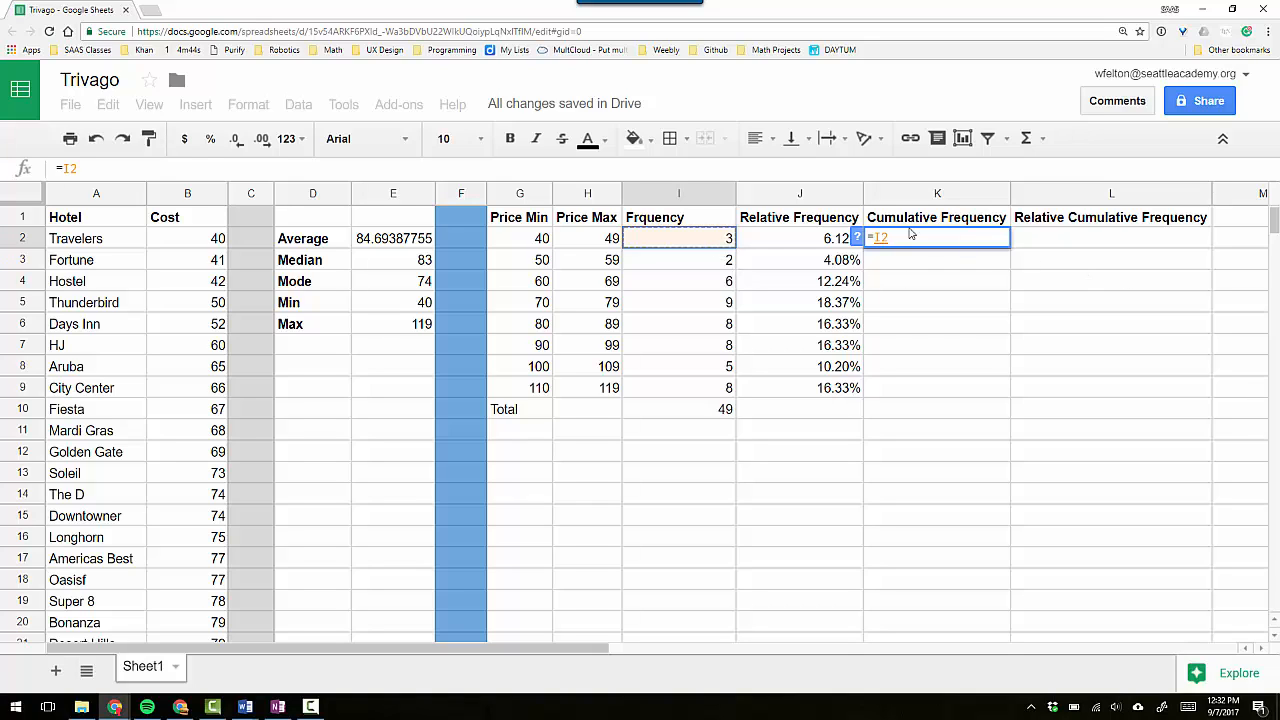
key("Return")
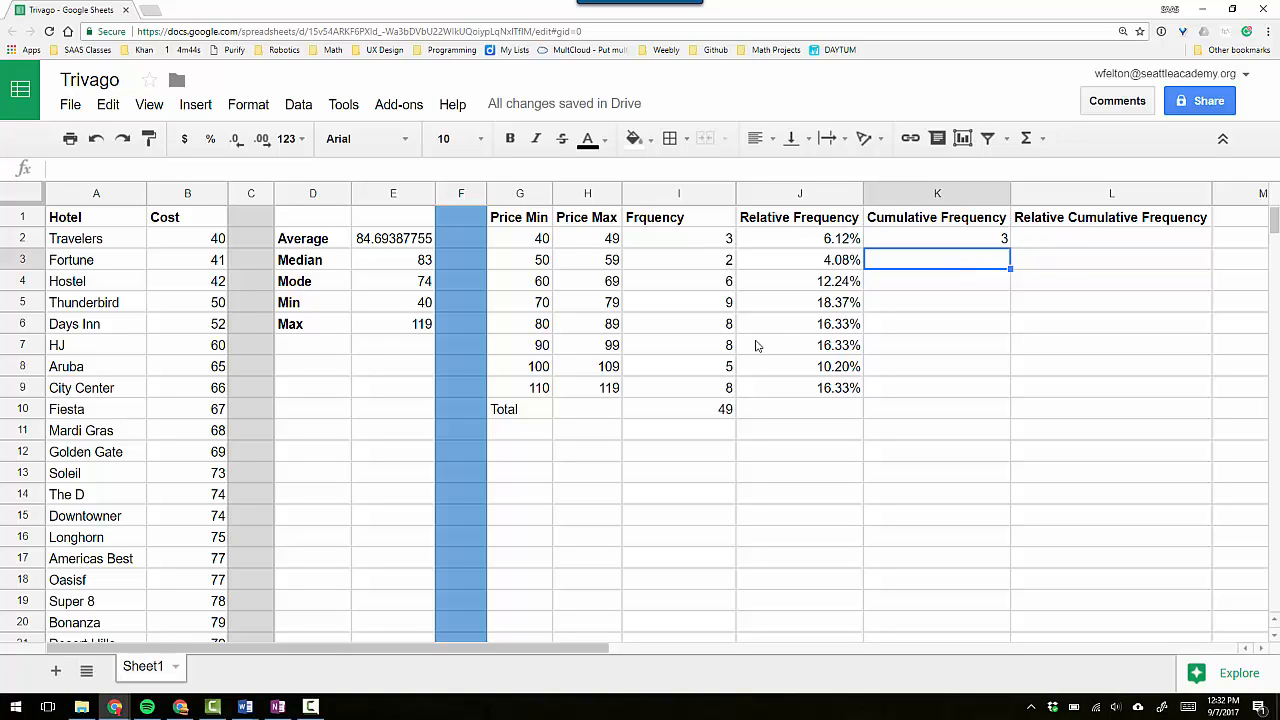
Calculate the second cumulative frequency in K3 with =K2+I3, adding the row's frequency to the previous cumulative value.
type("=")
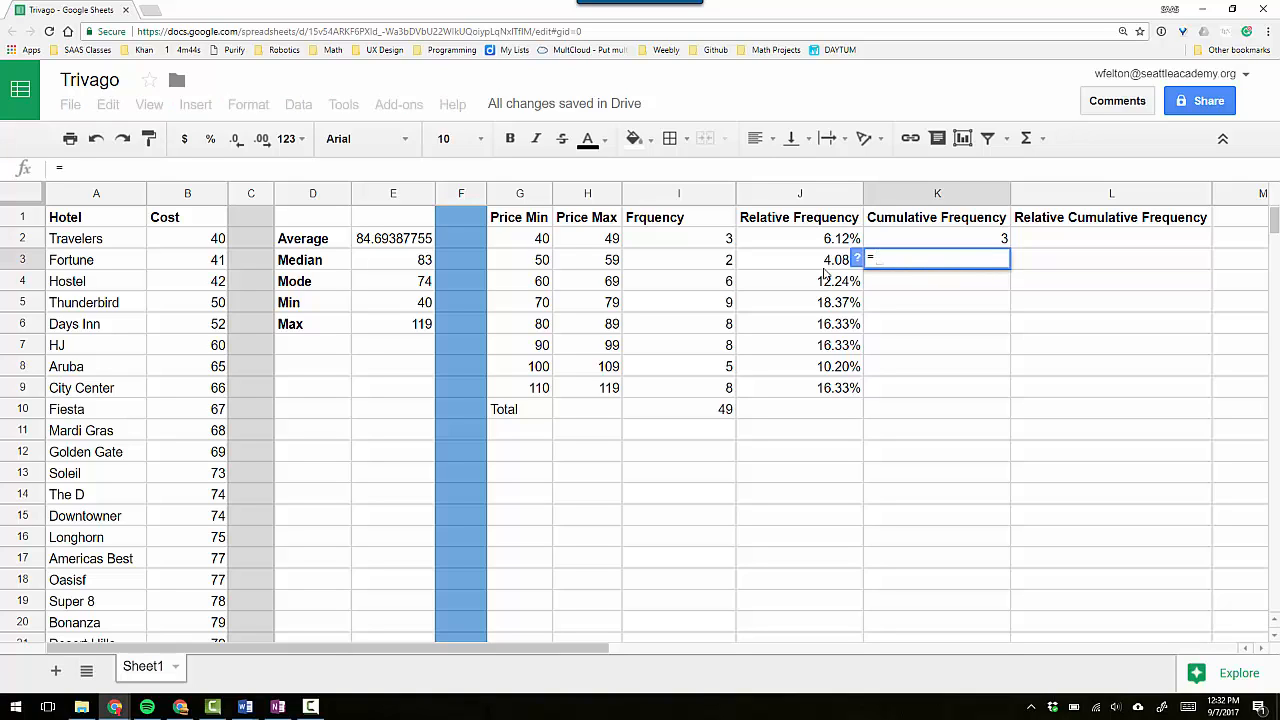
left_click(987, 241)
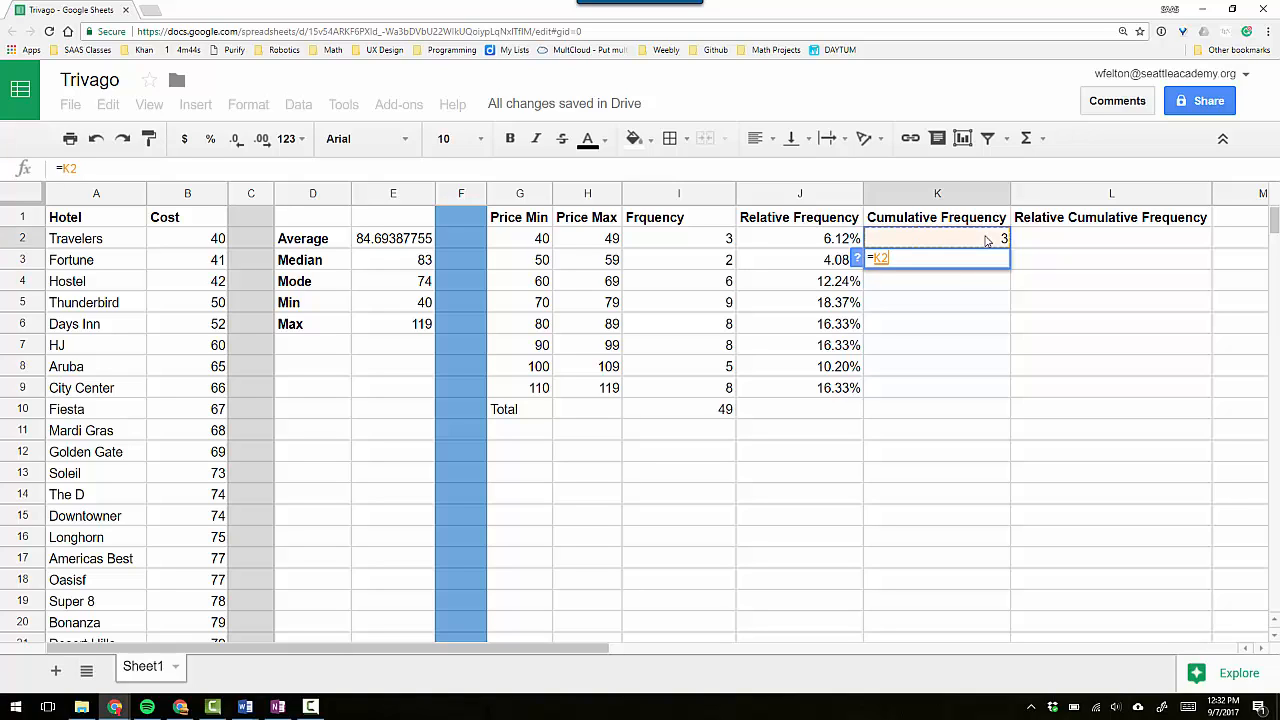
type("+")
left_click(710, 265)
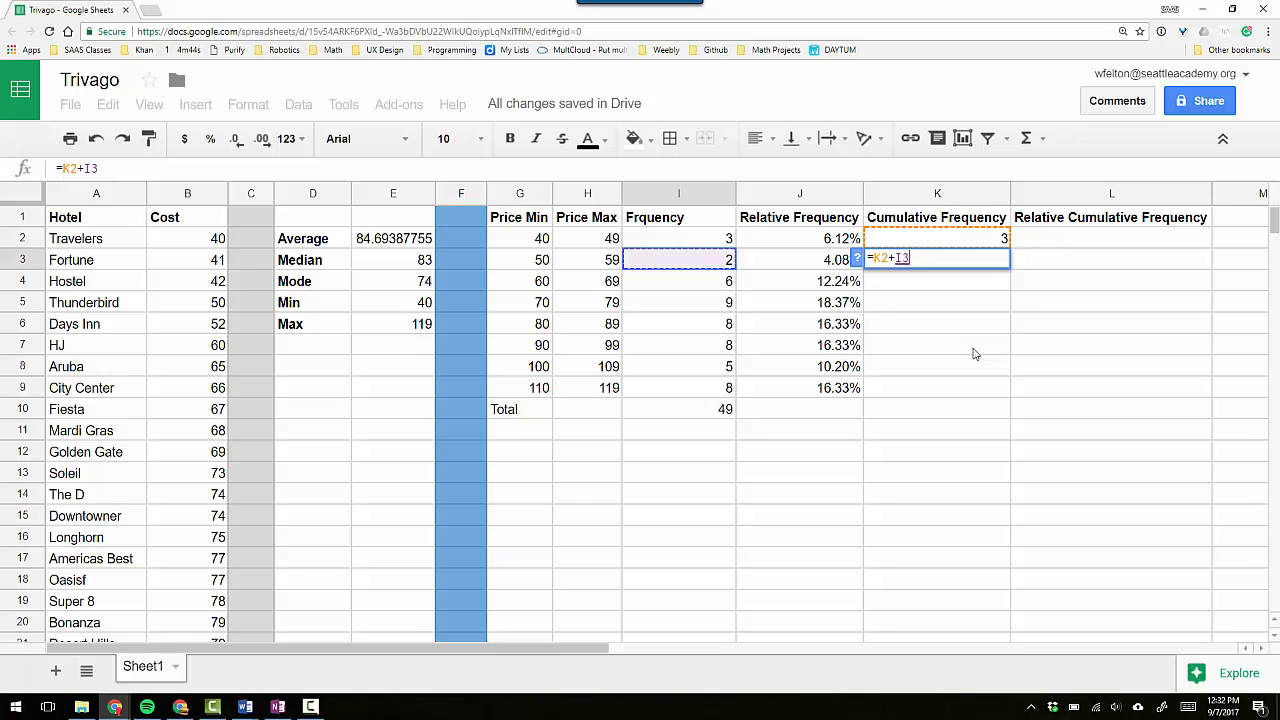
key("Return")
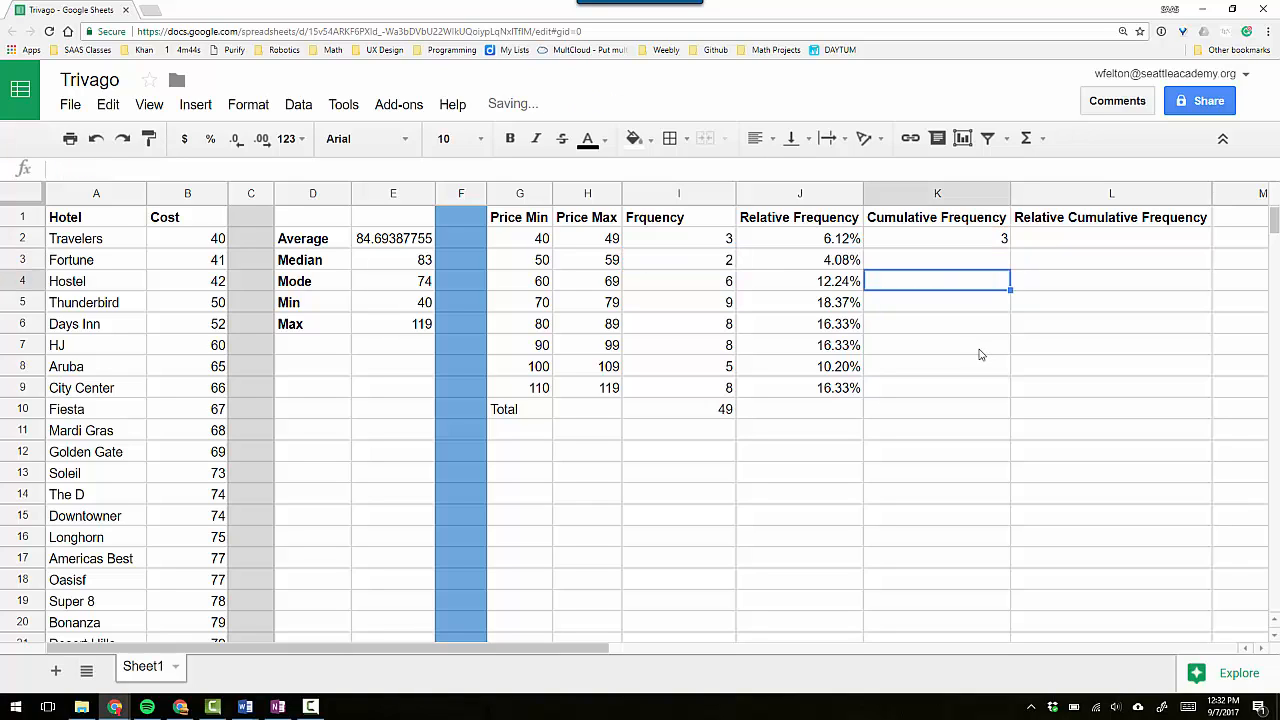
key("Up")
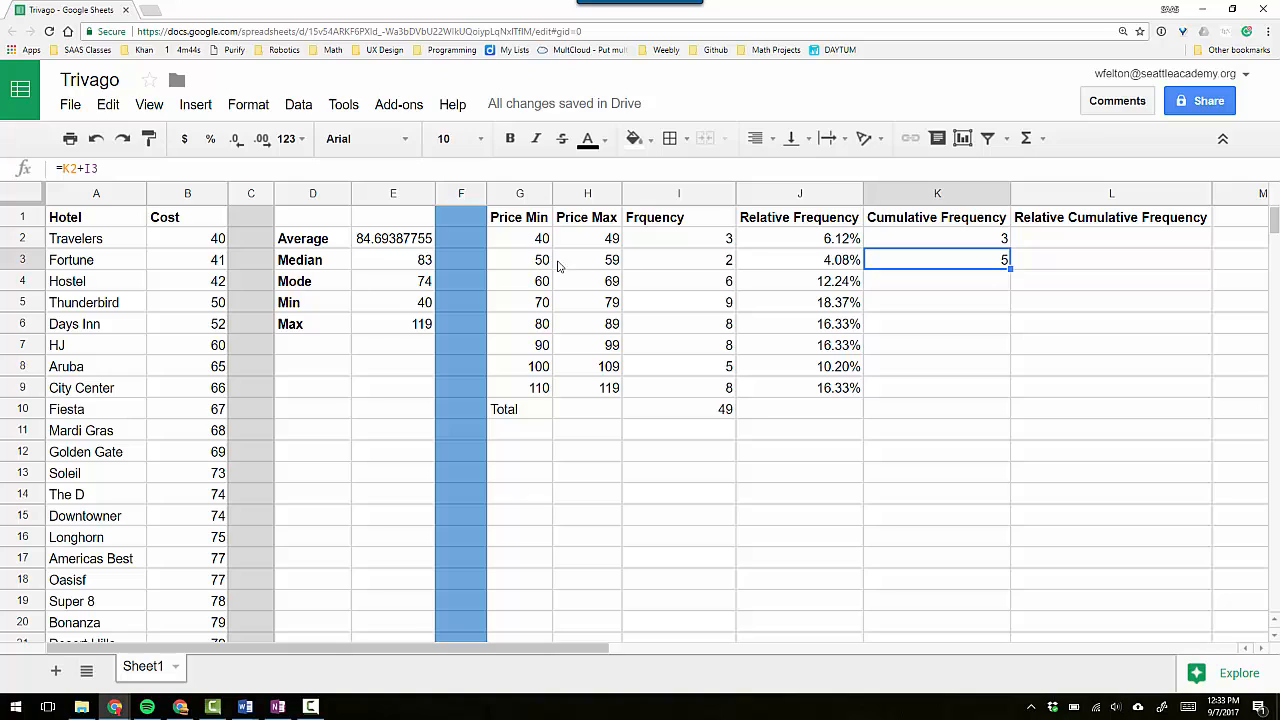
Fill the cumulative frequency formula from K3 down through K9 and compare K9 with the total in I10.
left_click(1022, 281)
left_click(988, 264)
left_click_drag(1009, 269, 1004, 388)
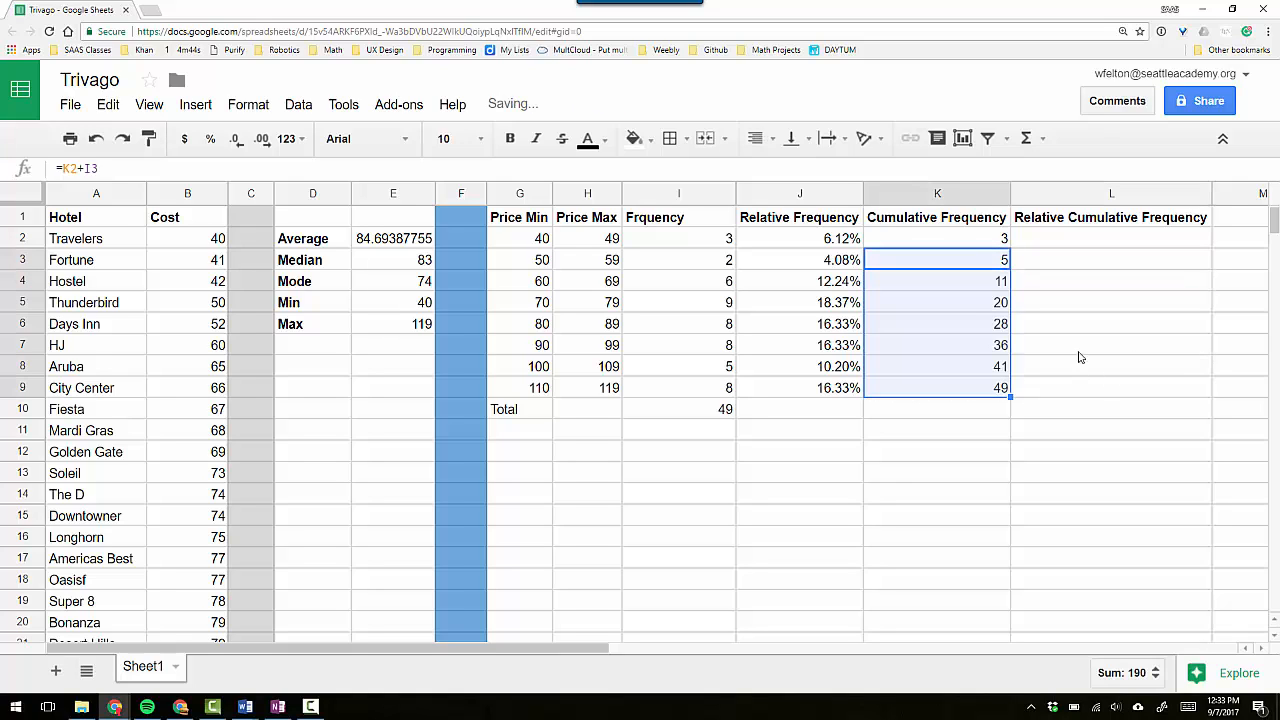
left_click(992, 390)
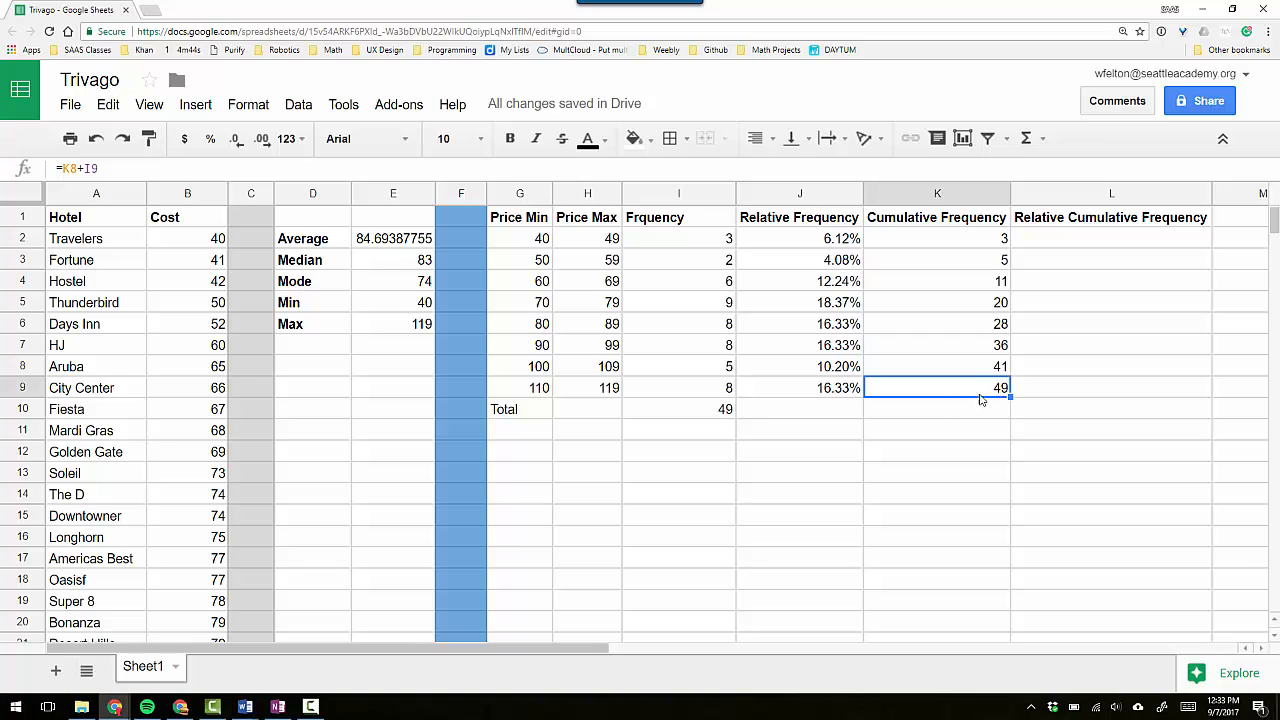
left_click(716, 413)
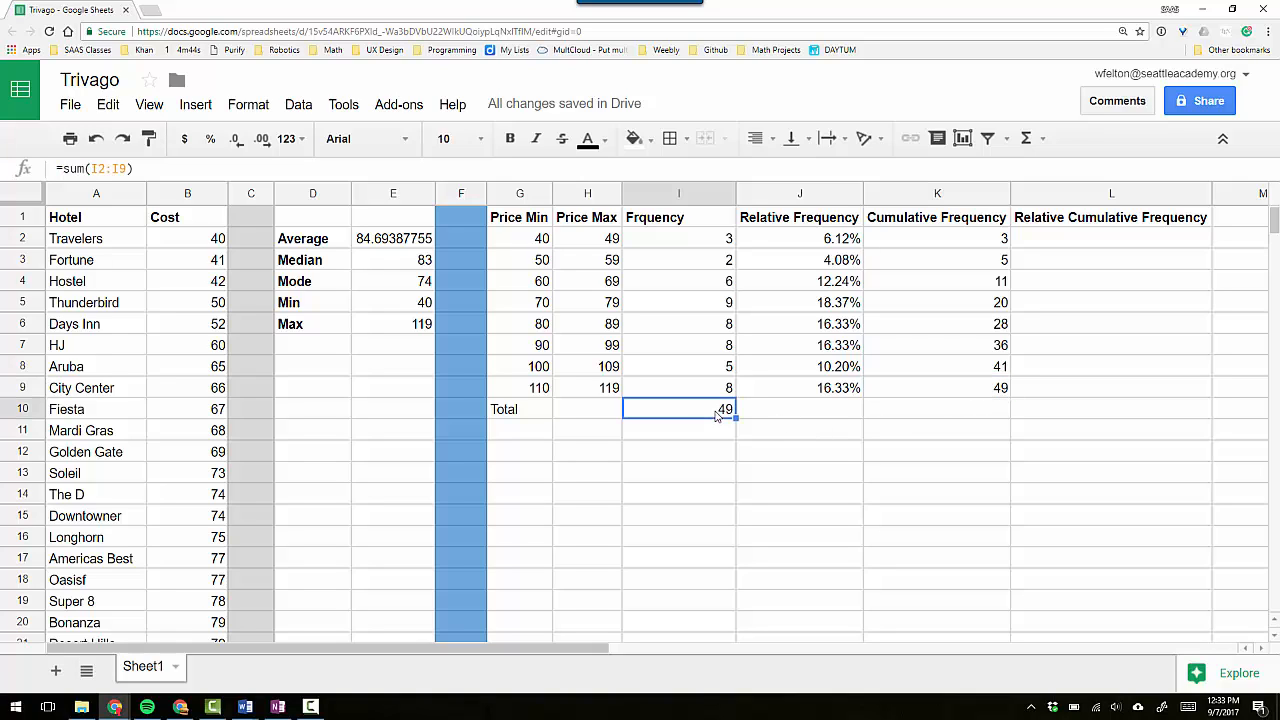
left_click(999, 391)
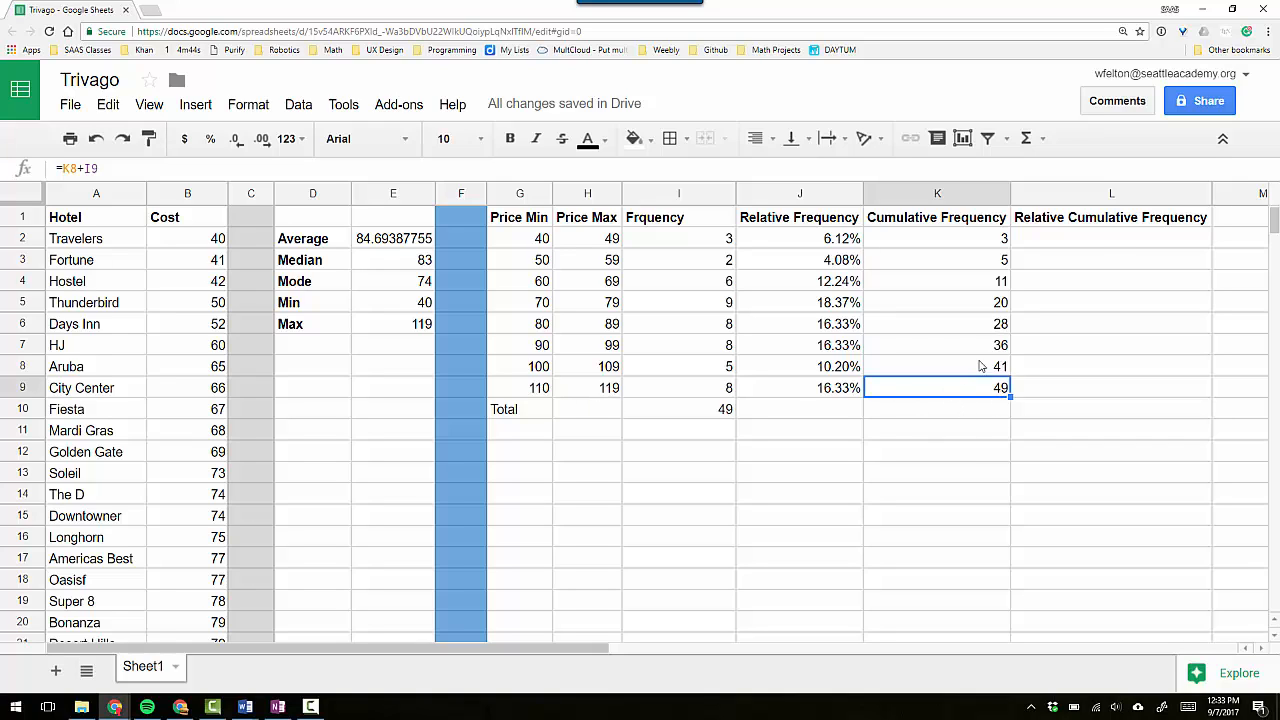
Calculate the first relative cumulative frequency in L2 with =K2/$I$10, using an absolute reference to the total.
left_click(1099, 244)
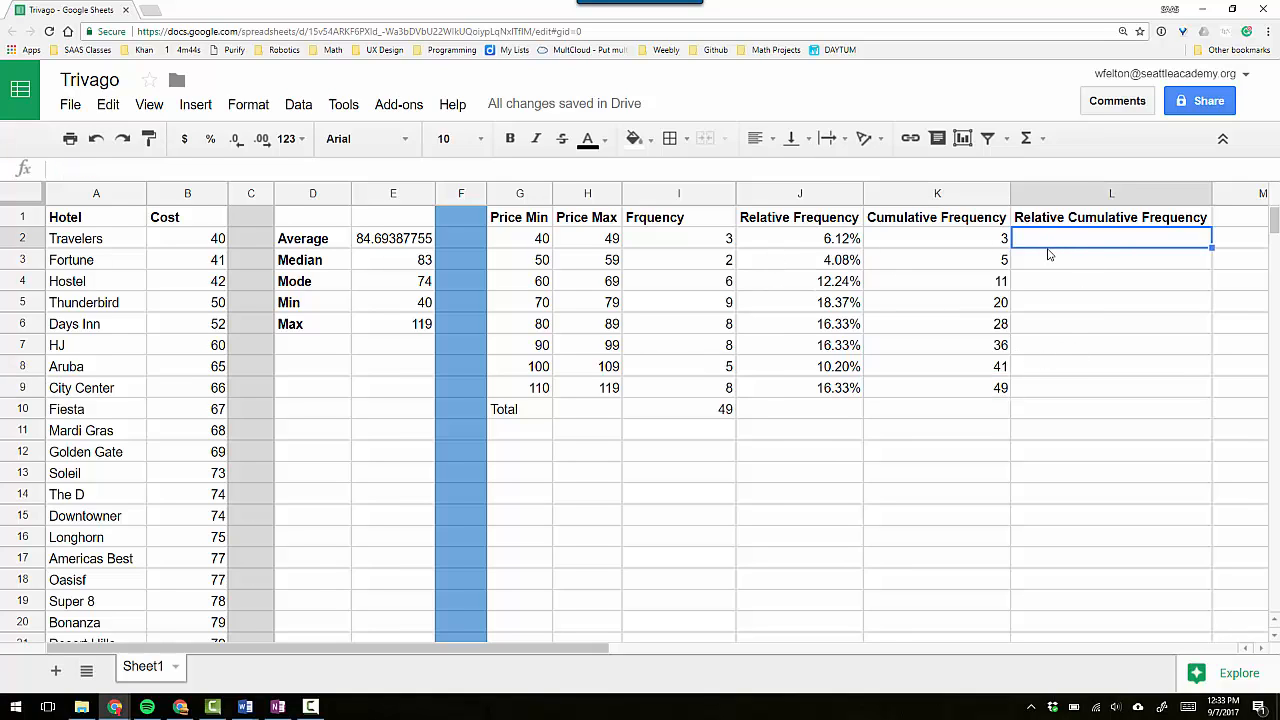
type("=")
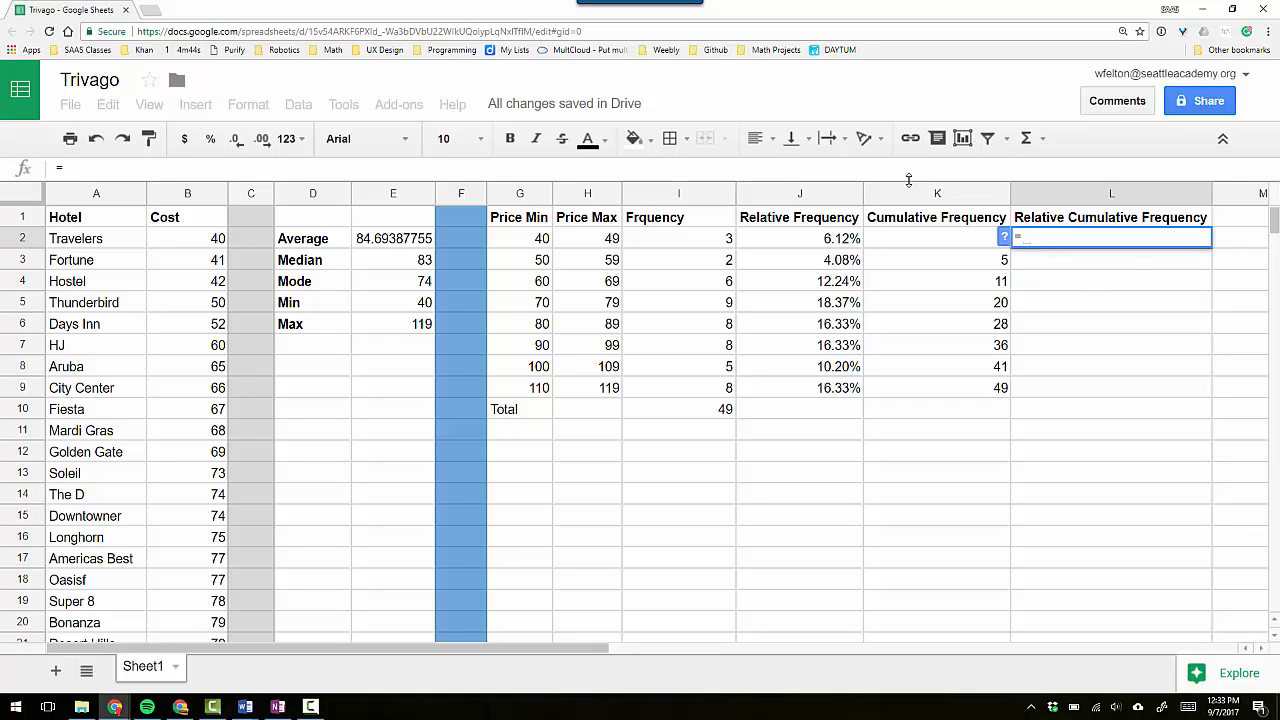
left_click(957, 240)
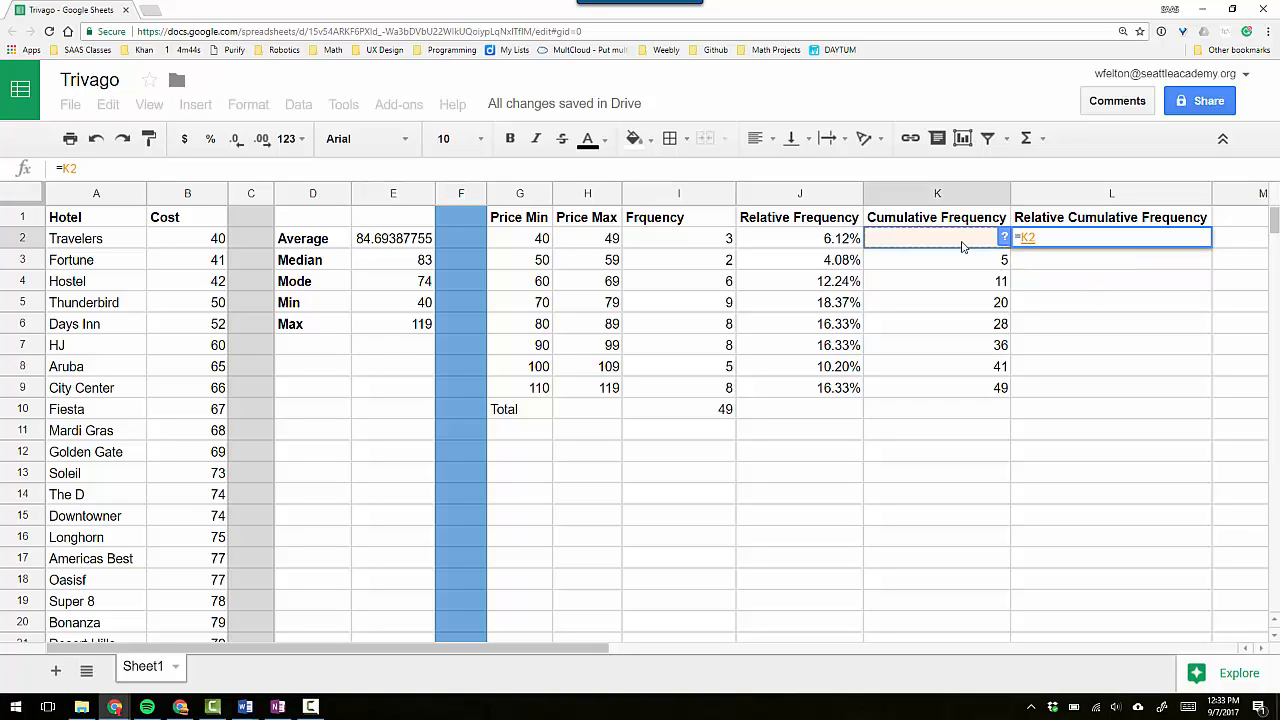
type("/")
left_click(705, 411)
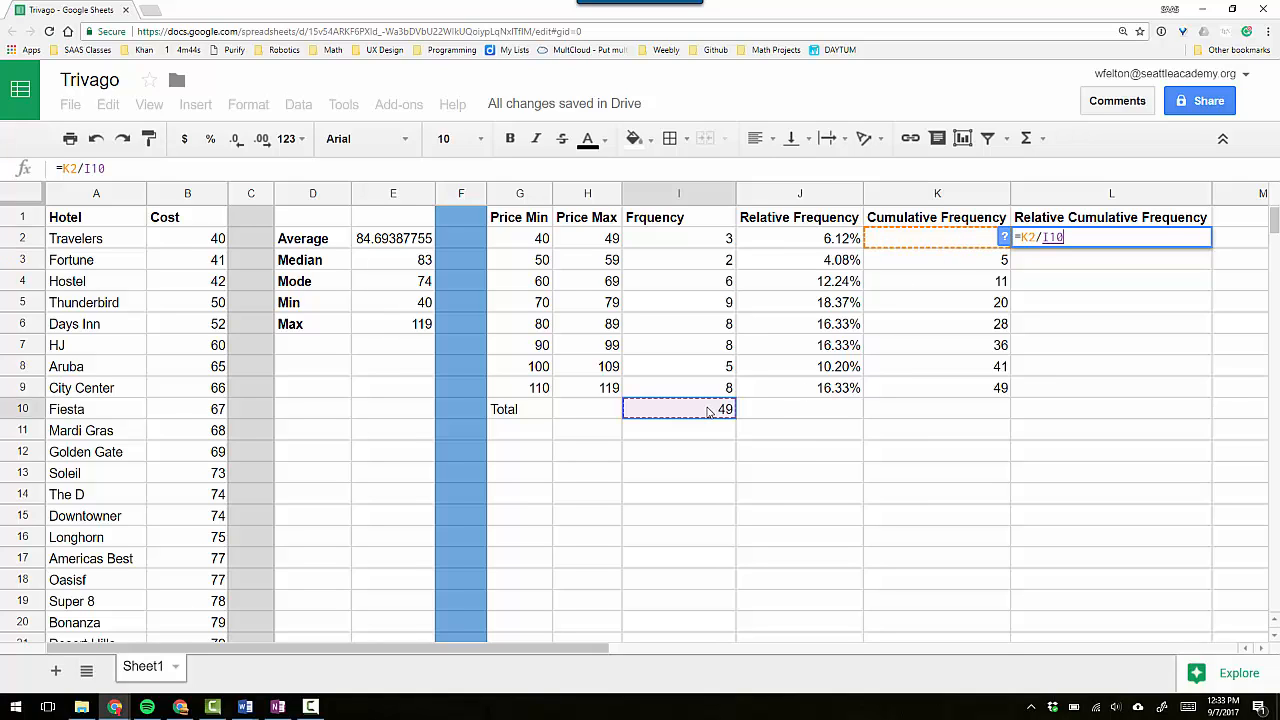
key("F4")
key("Return")
left_click(1020, 240)
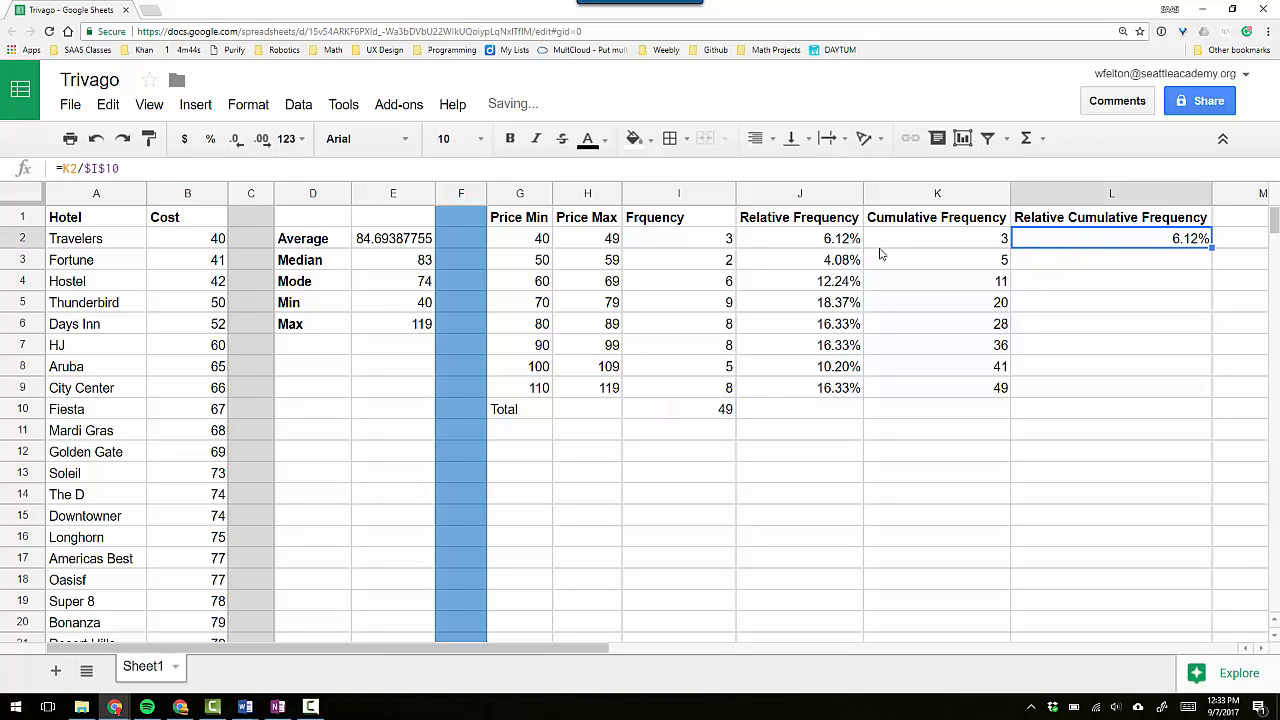
Copy the relative cumulative frequency formula from L2 into L3, check its references, and fill it down through L9.
left_click_drag(1211, 247, 1212, 258)
left_click(1143, 262)
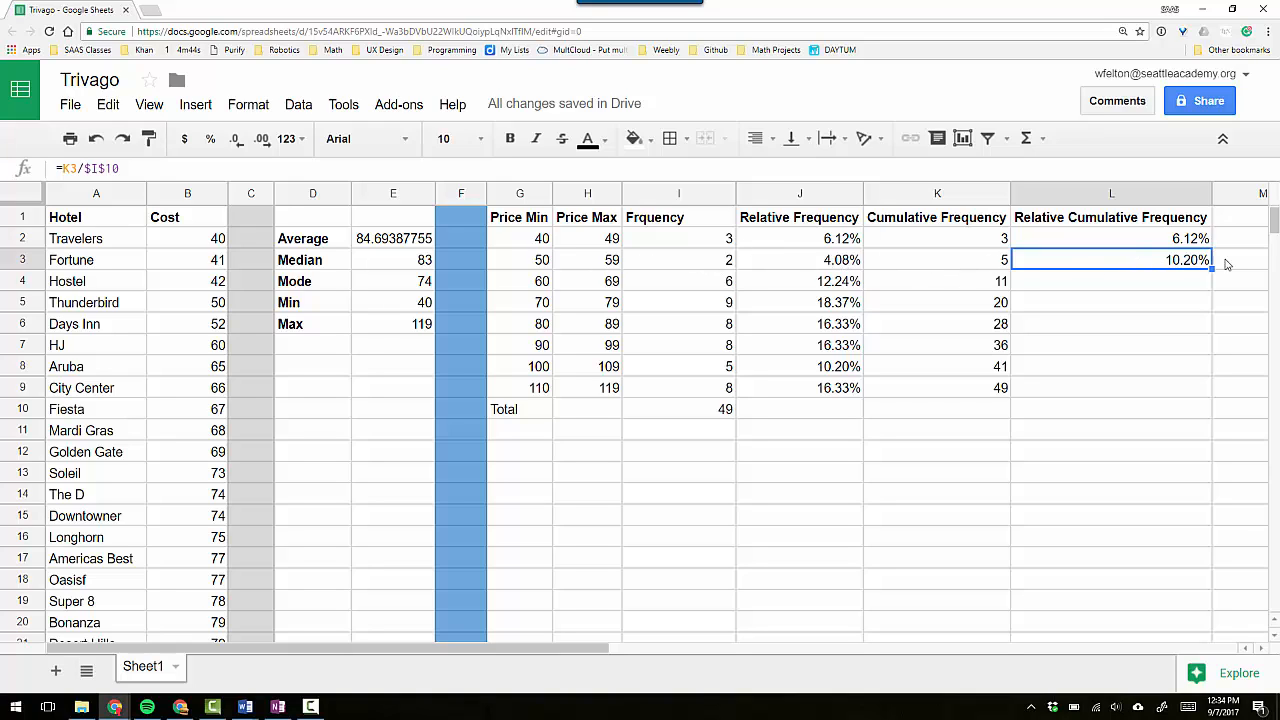
left_click_drag(1211, 270, 1197, 394)
left_click(1164, 391)
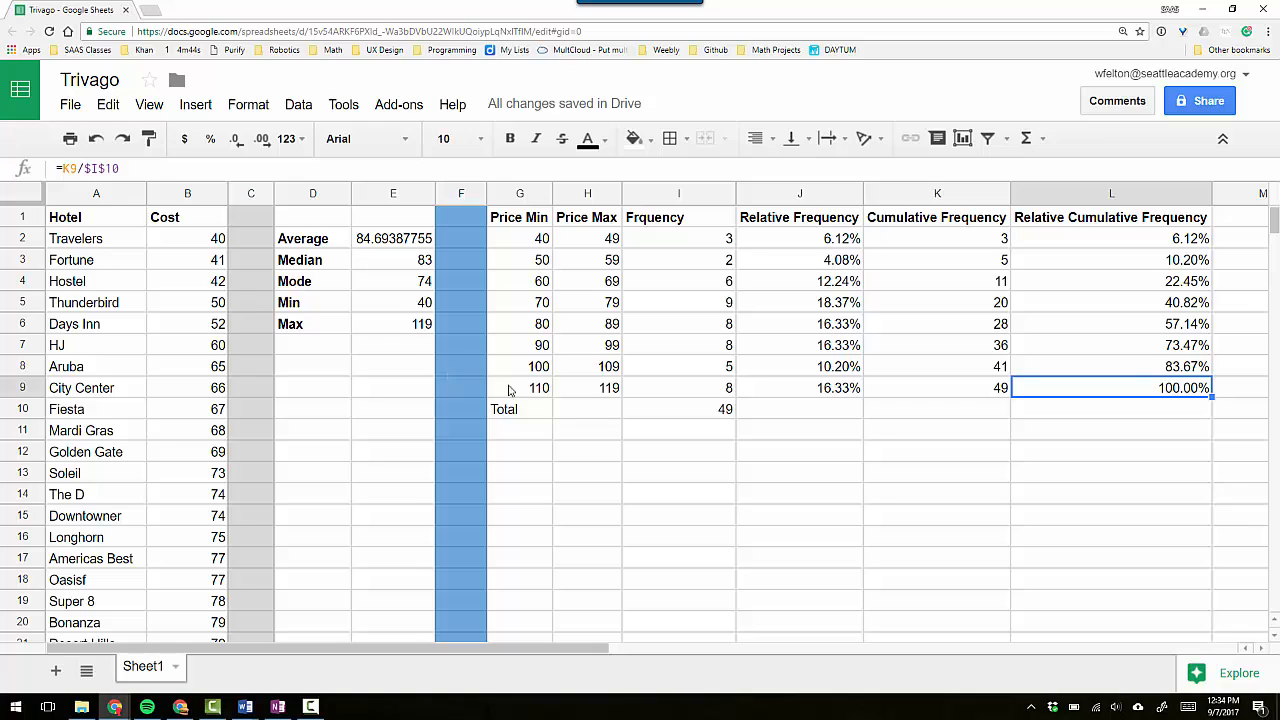
Enter the notes "Types of cells", "Test", "Num" and "formulas" across cells I13 through L13 below the frequency table.
left_click(647, 477)
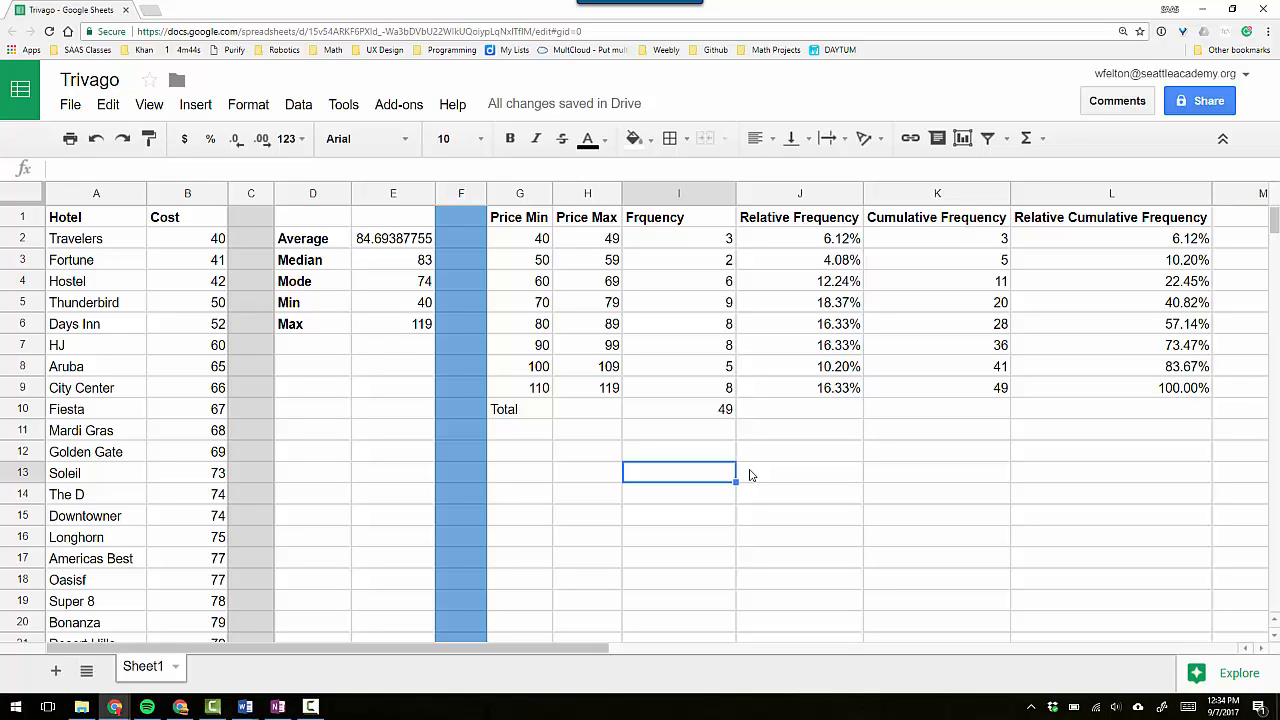
type("Types of c")
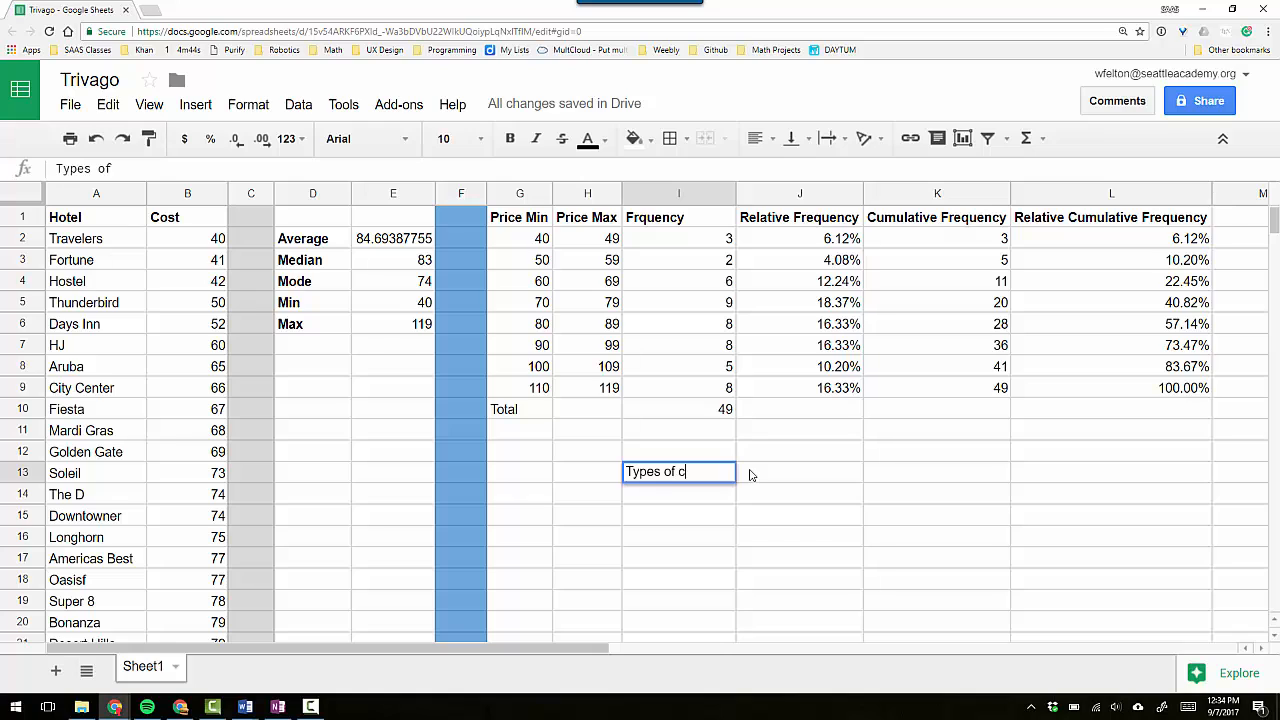
type("ells")
key("Tab")
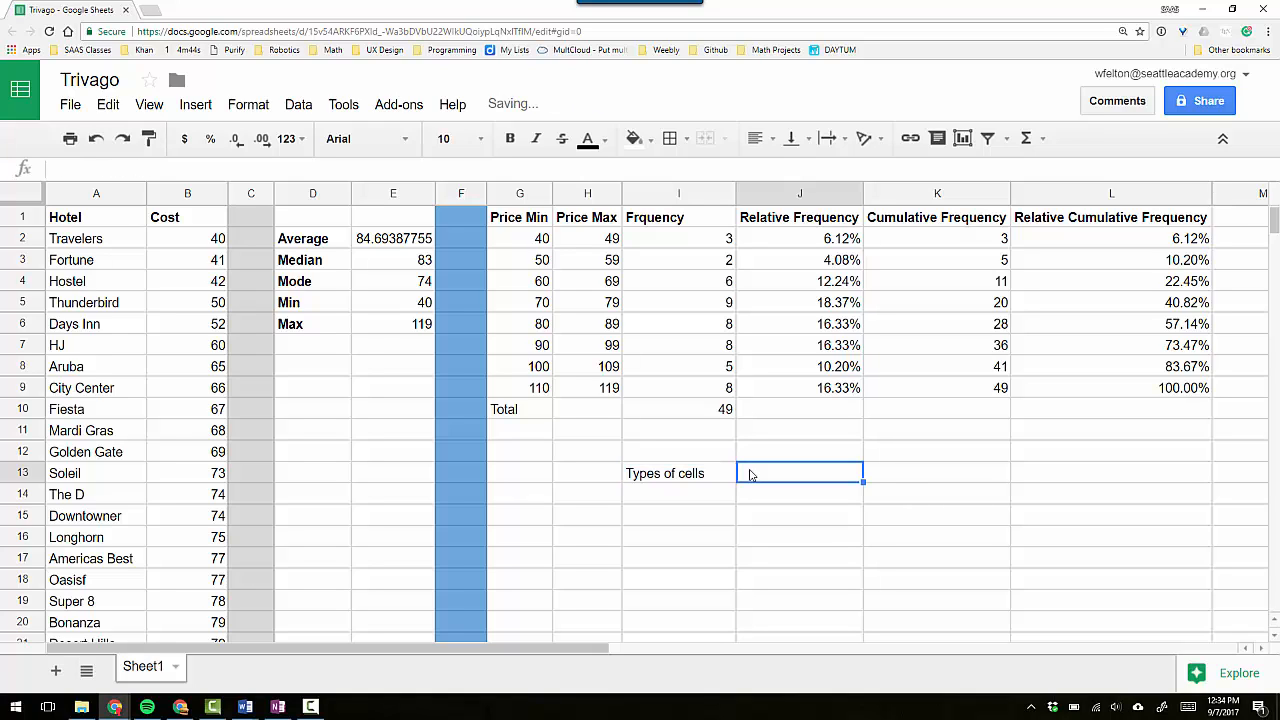
type("Test")
key("Tab")
type("Num")
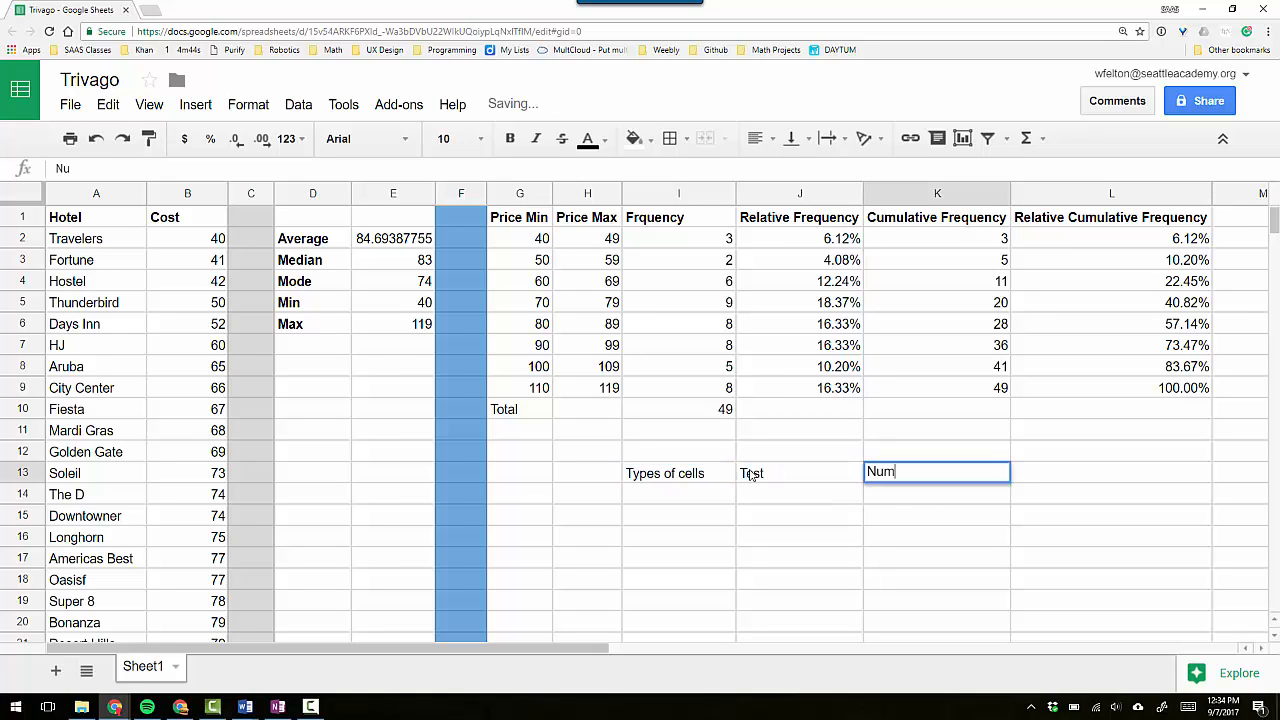
key("Tab")
type("formu")
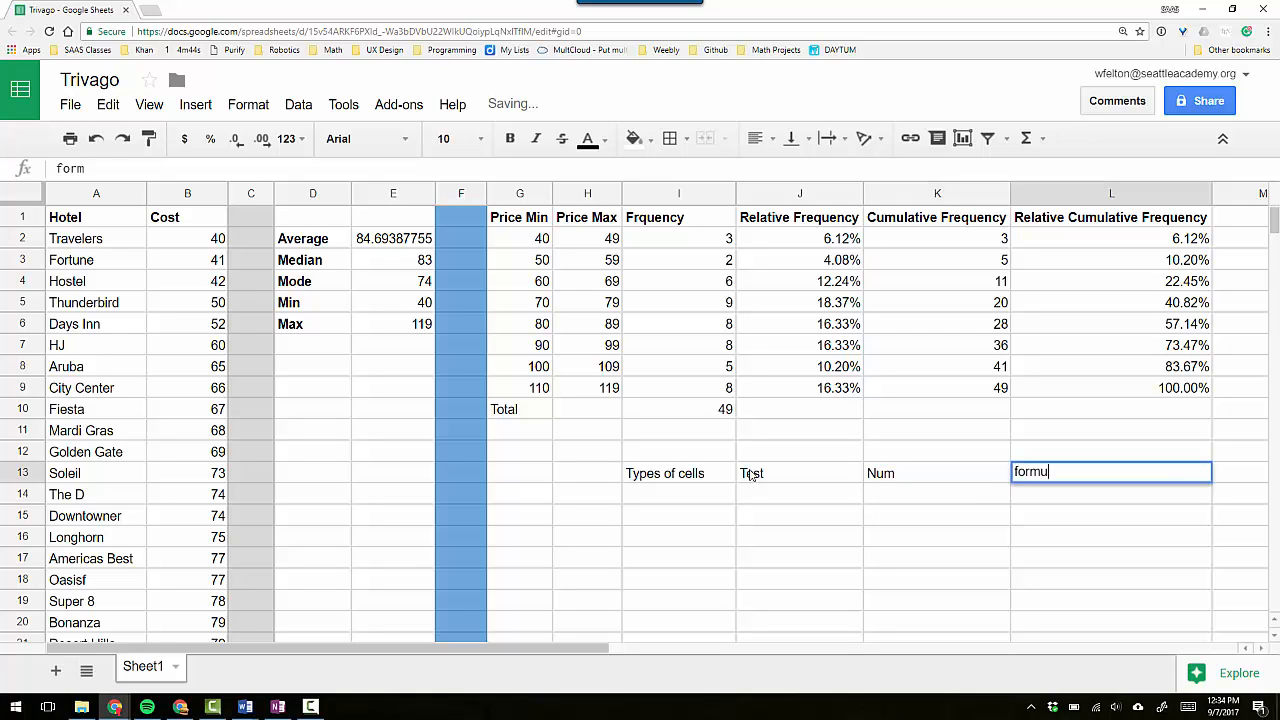
type("las")
key("Return")
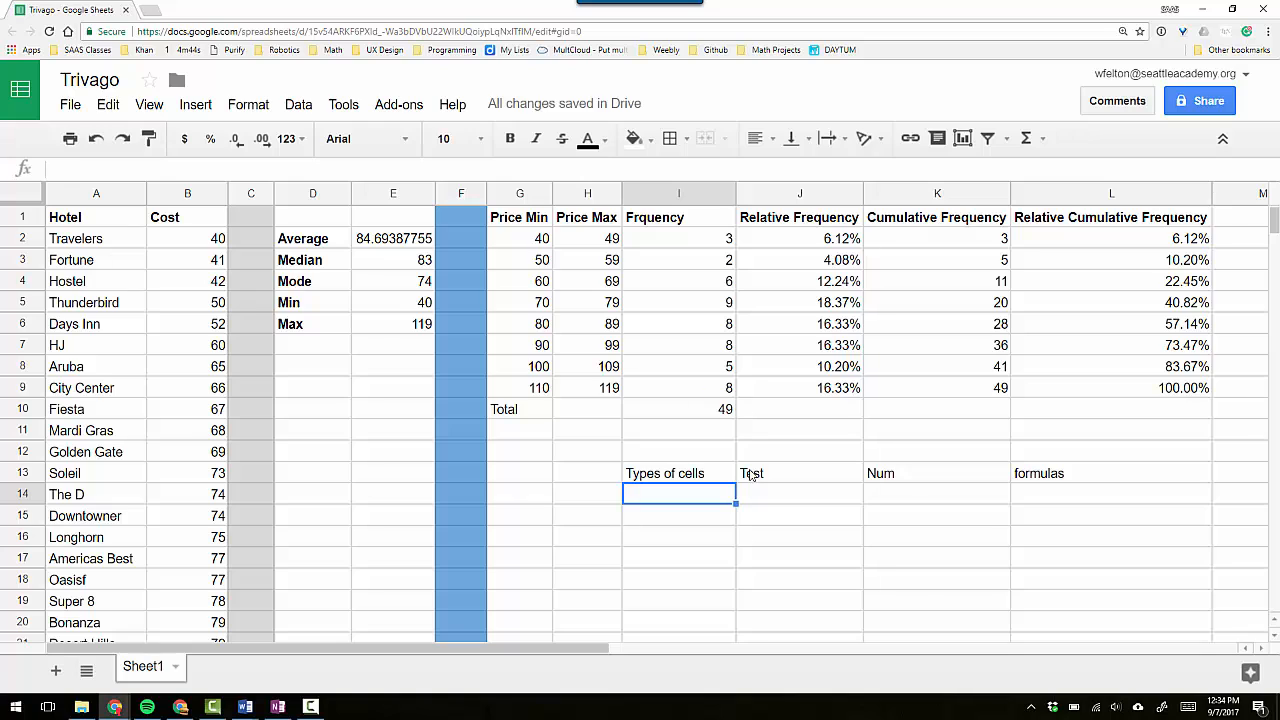
Enter the notes "Built in functions" in I14 and "Arithmartic Relative cells" in I15.
type("Built i")
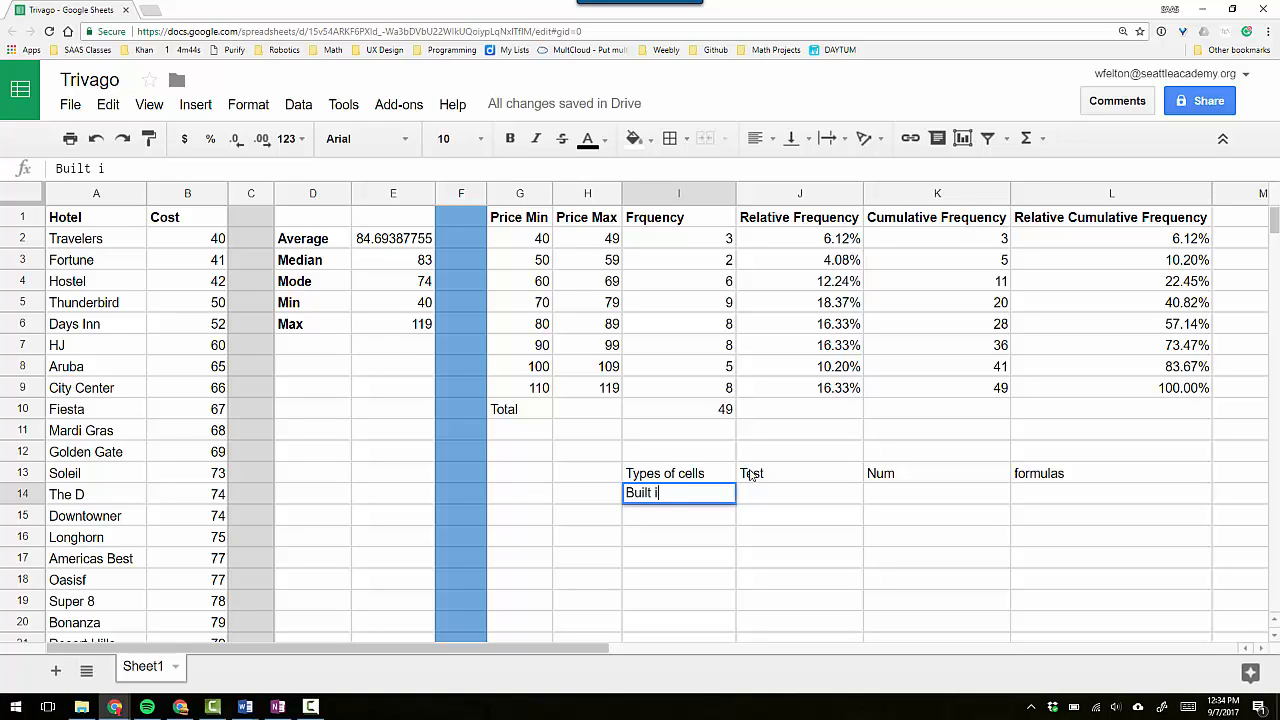
type("n functions")
key("Return")
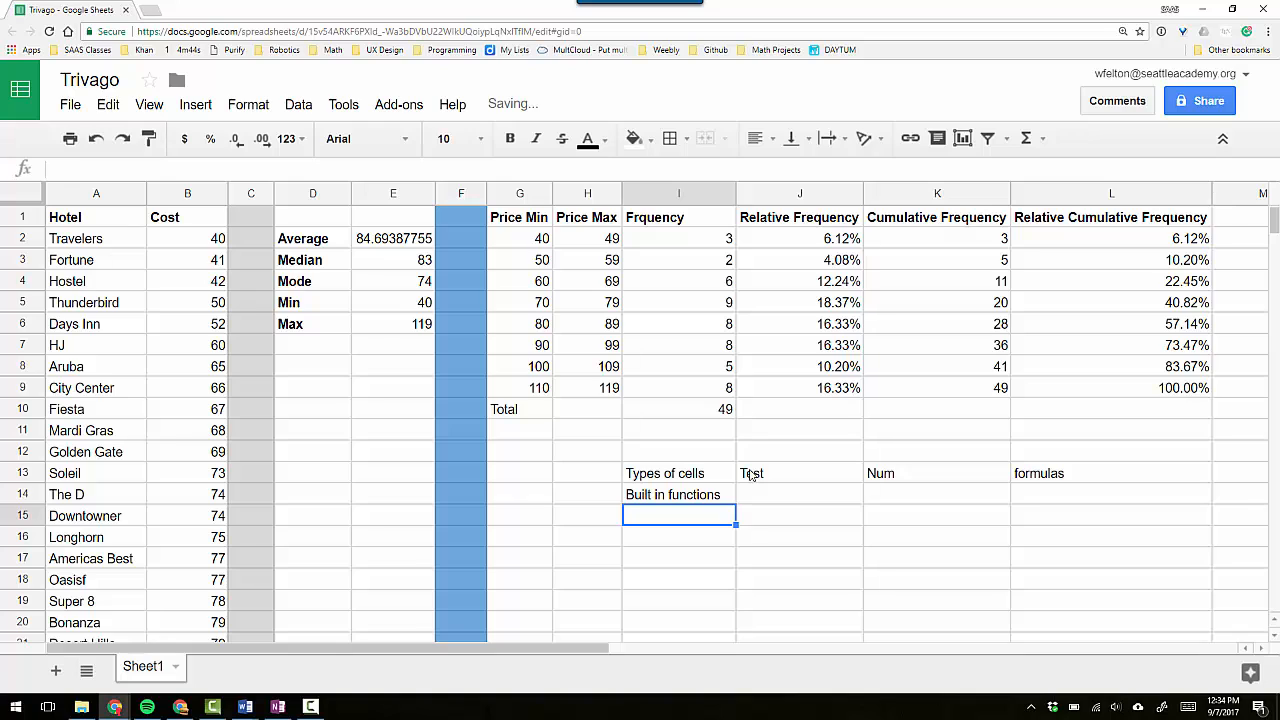
type("Arithmartic ")
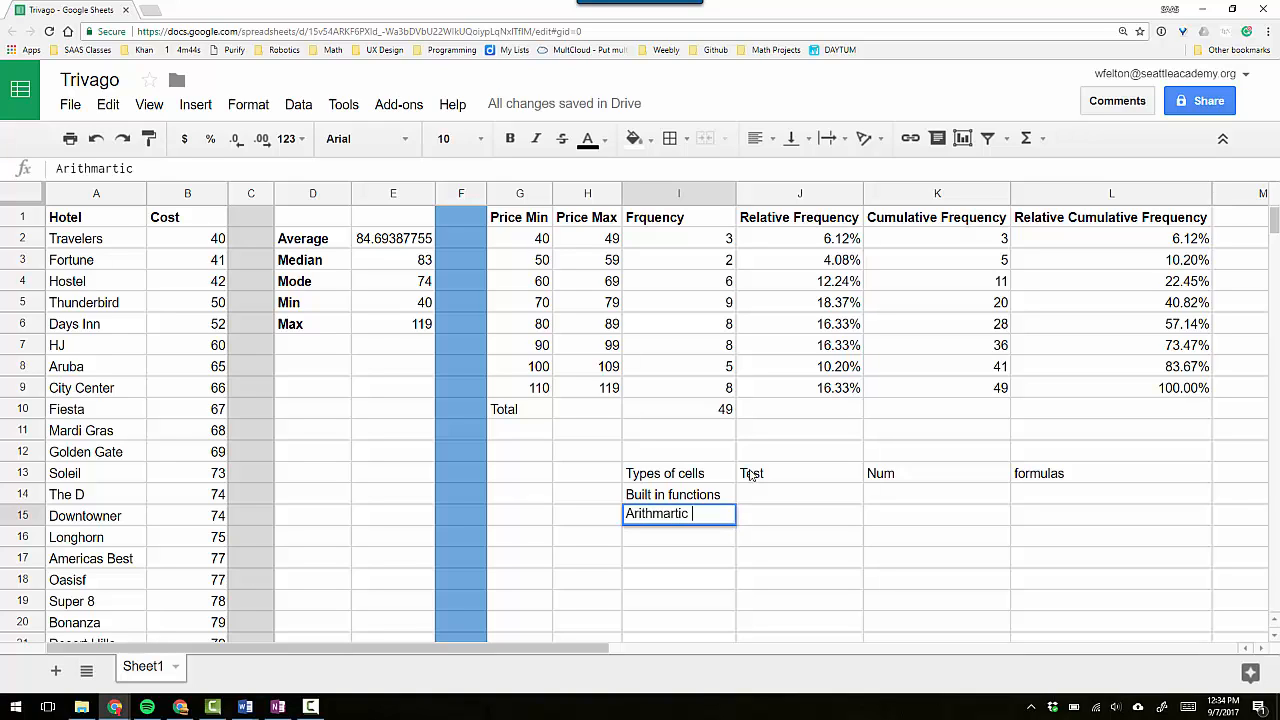
type("Relative c")
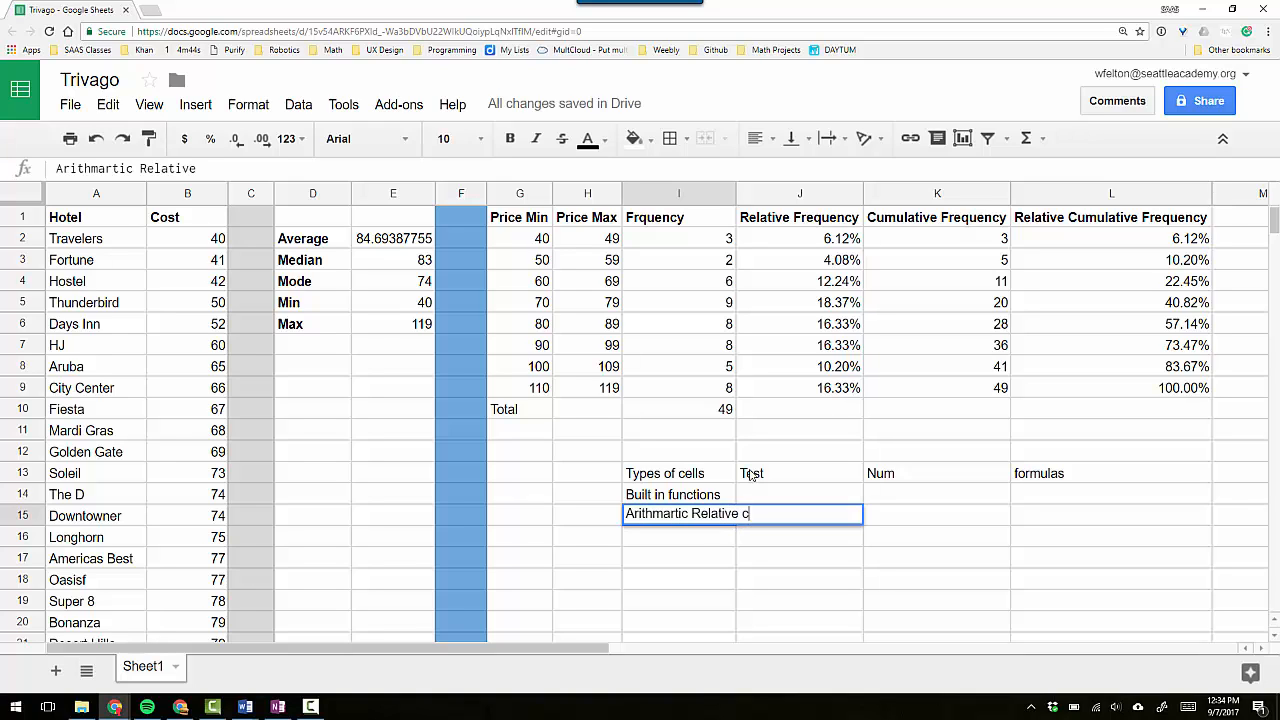
type("ells")
key("Return")
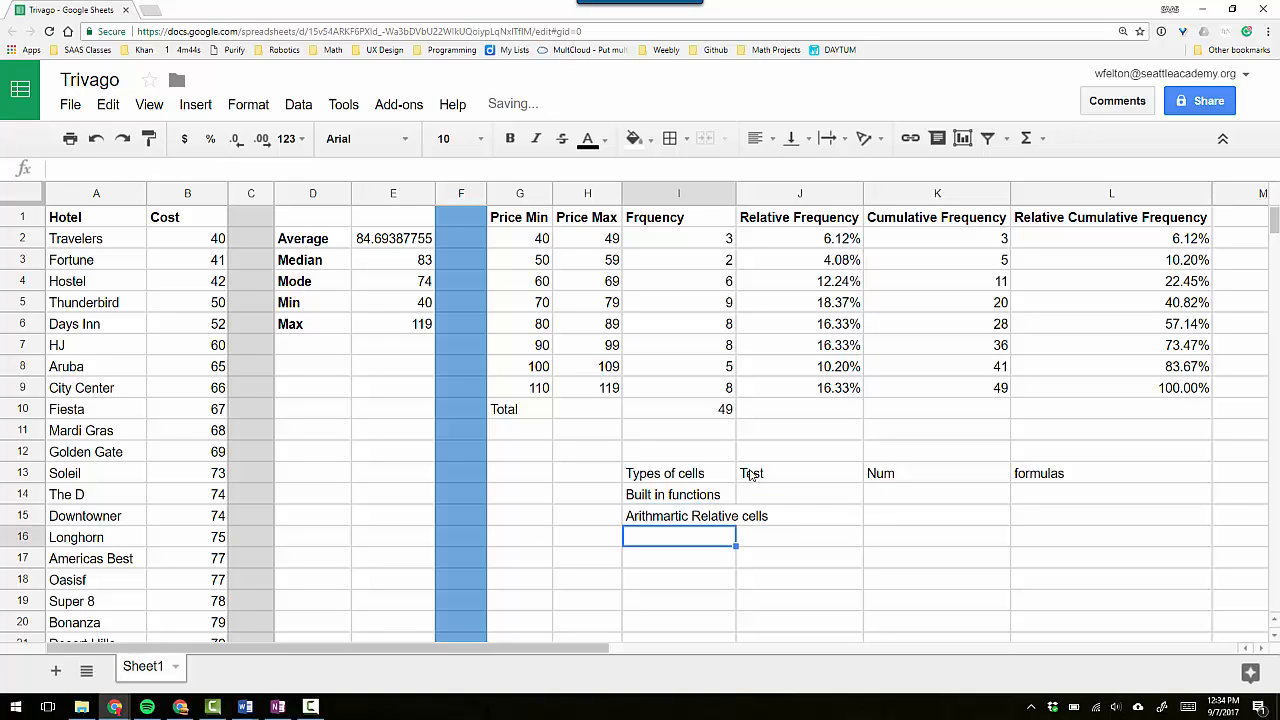
Check the Price Max formula in H2 and correct the note in I15 to "Arithmetic Relative cells".
left_click(605, 245)
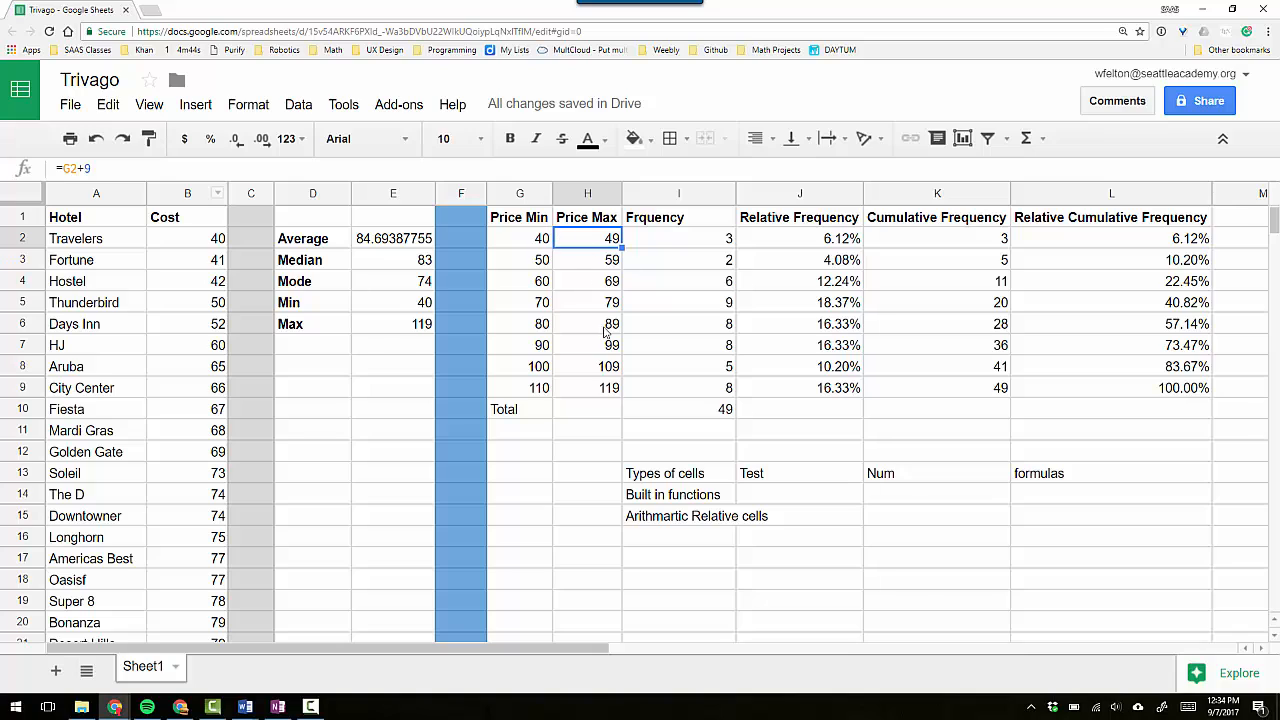
left_click(701, 541)
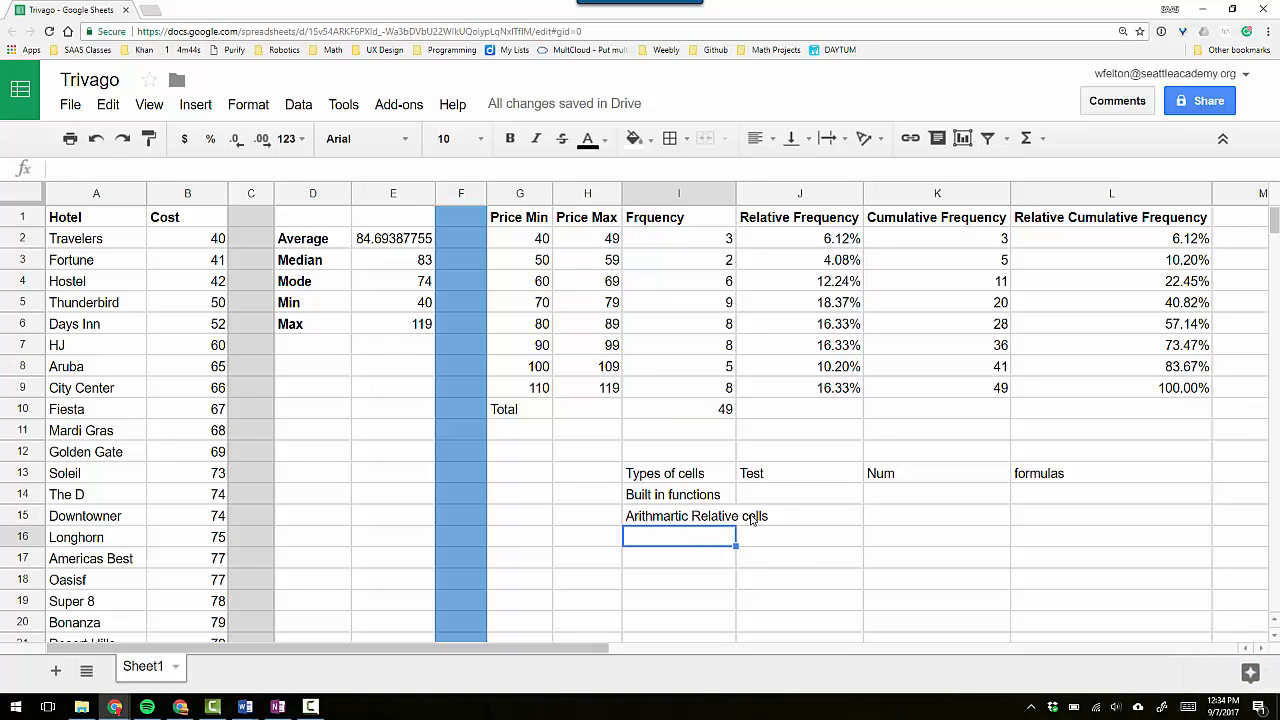
left_click(678, 522)
double_click(678, 520)
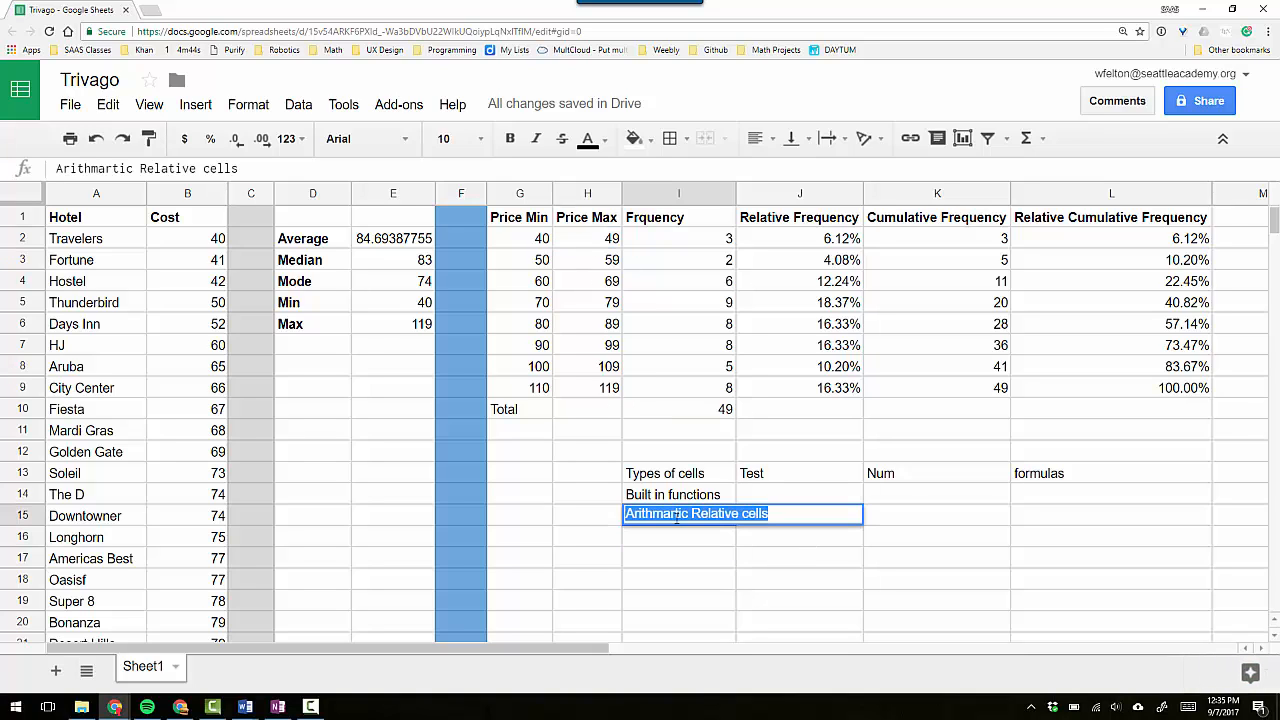
left_click(679, 514)
key("BackSpace")
key("BackSpace")
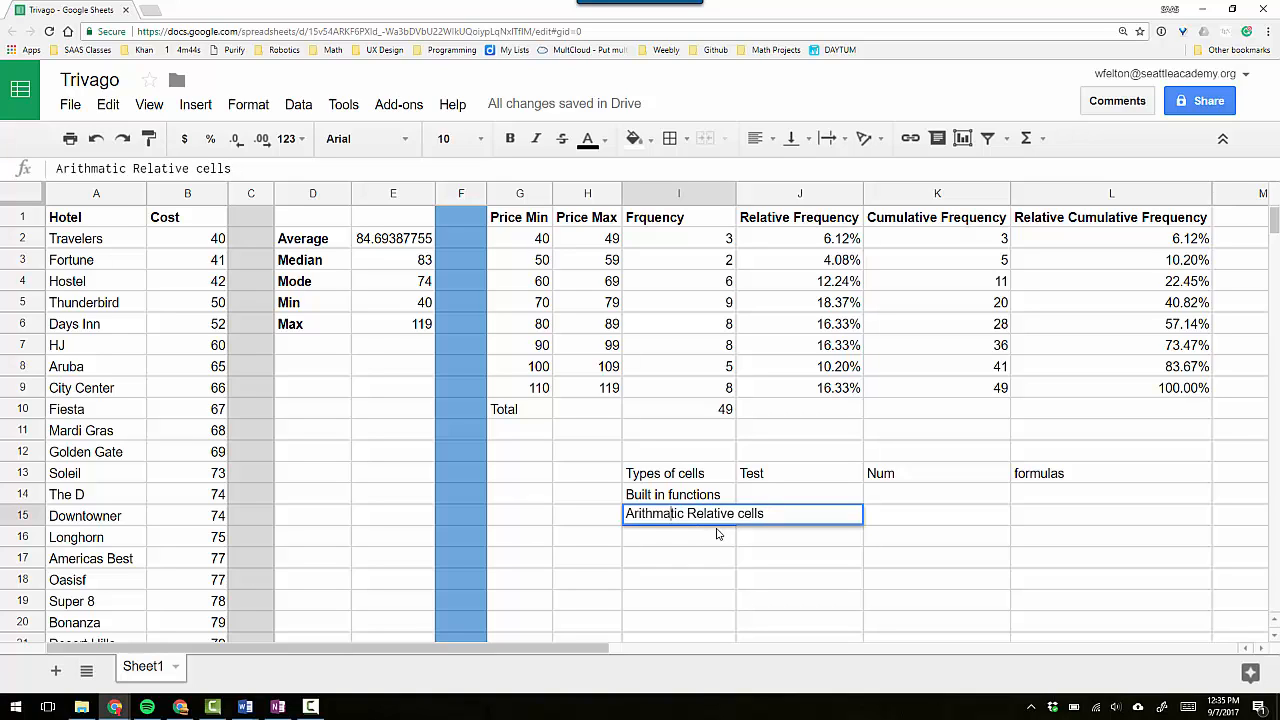
type("e")
left_click(725, 538)
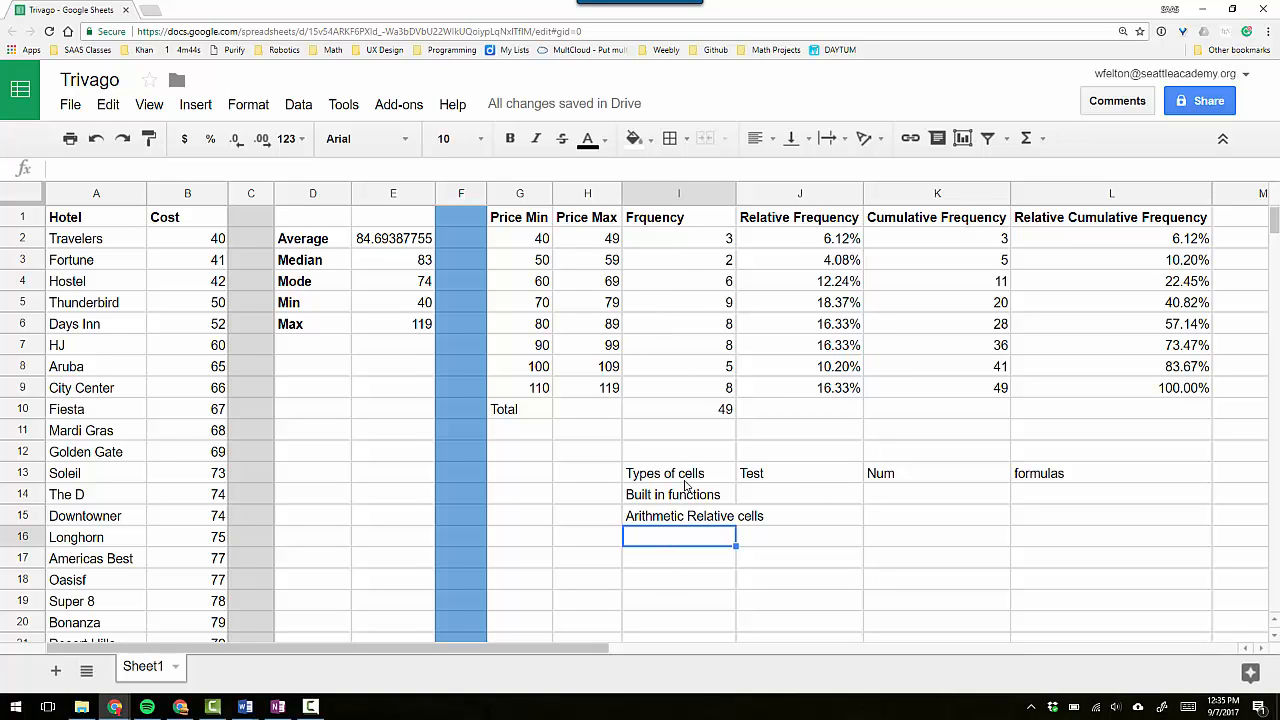
Enter the notes "Locked cell reference" in I16 and "Formatting" in I17, and check the relative frequency formula in J4.
type("Locked")
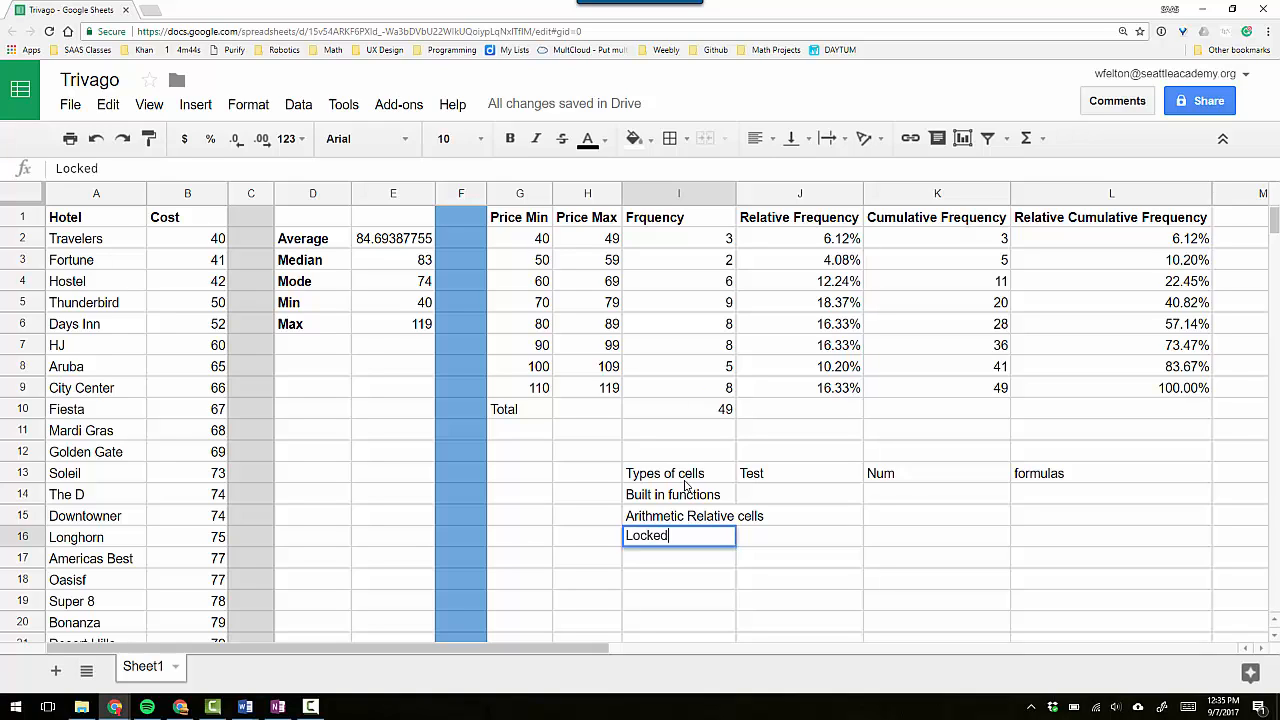
type(" cell reeference")
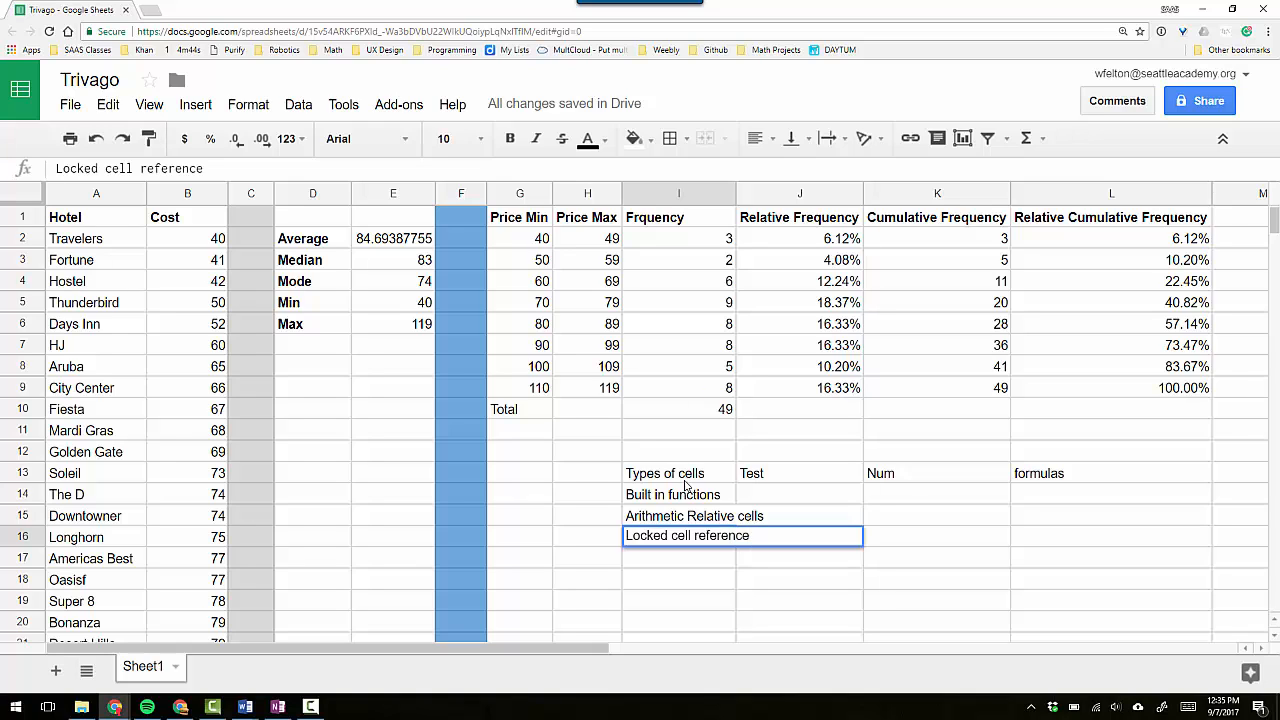
key("Return")
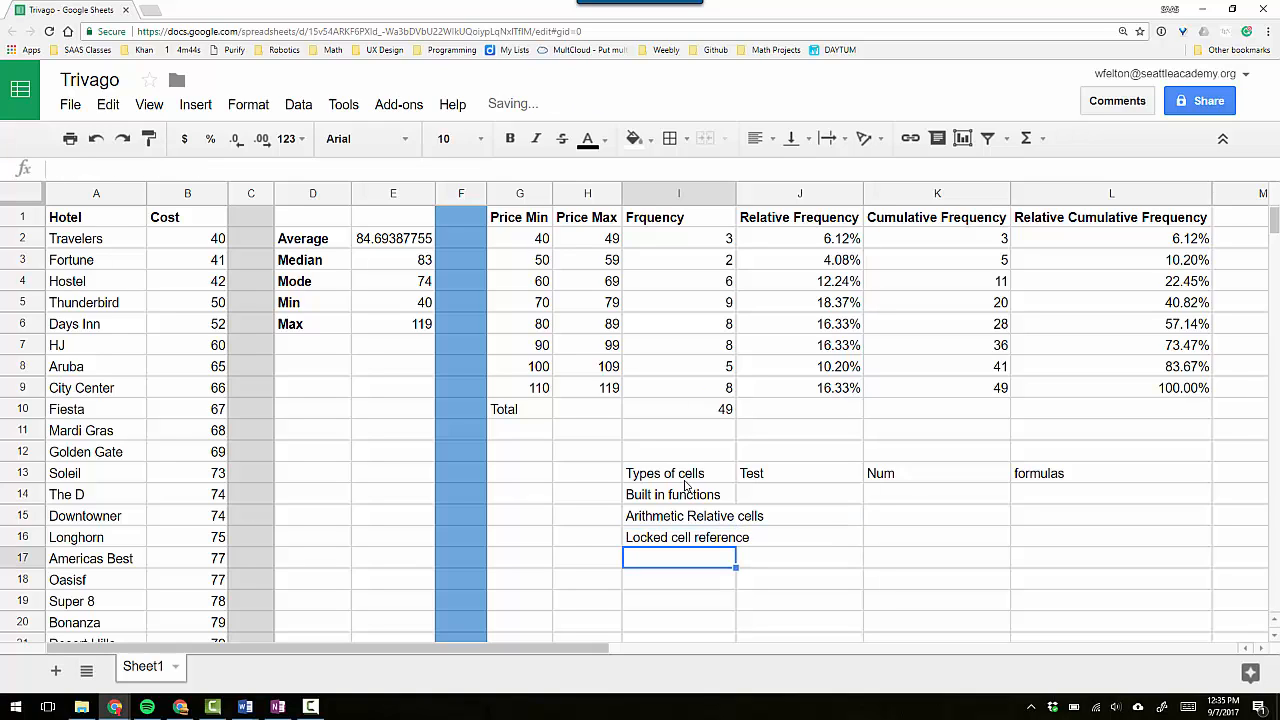
type("Formatting")
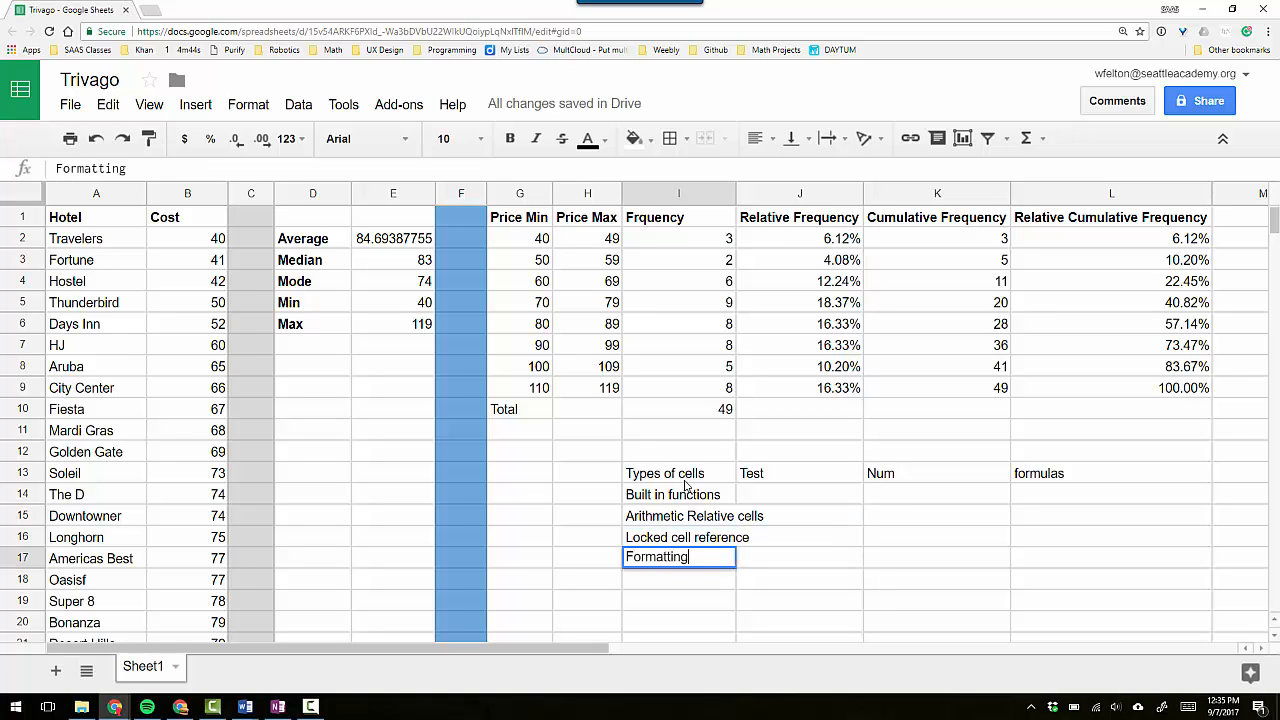
key("Tab")
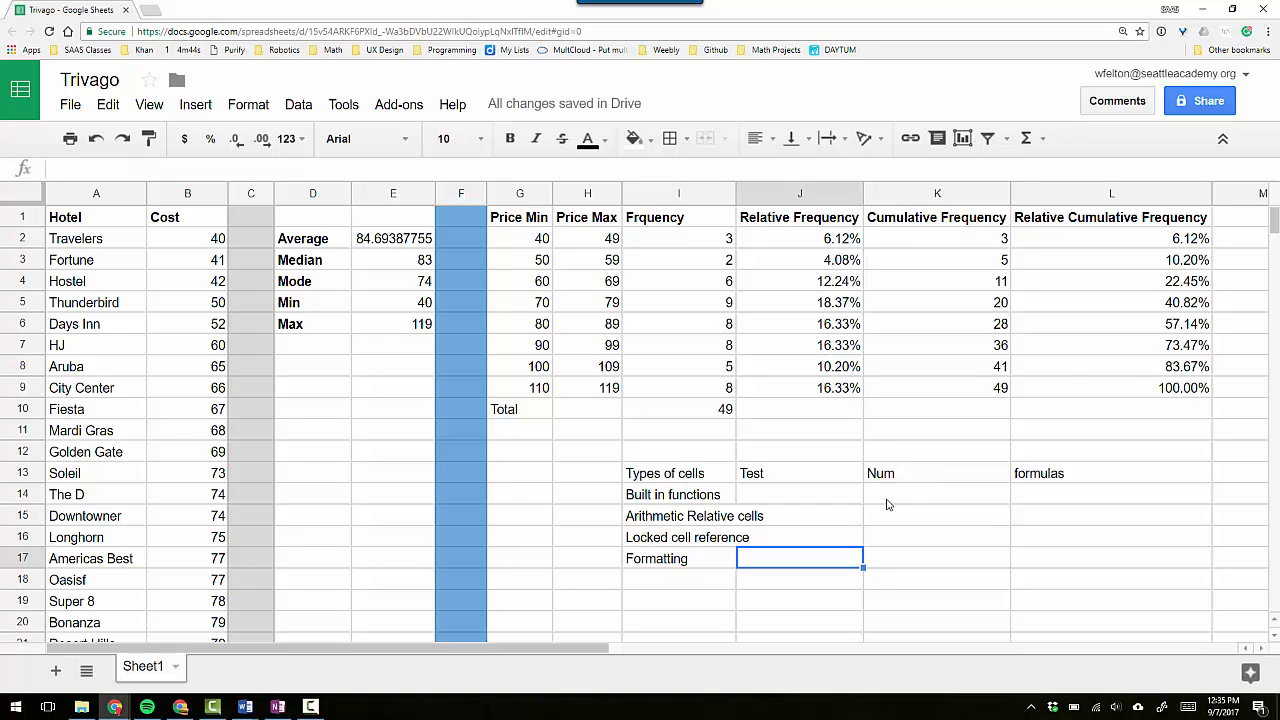
left_click(678, 582)
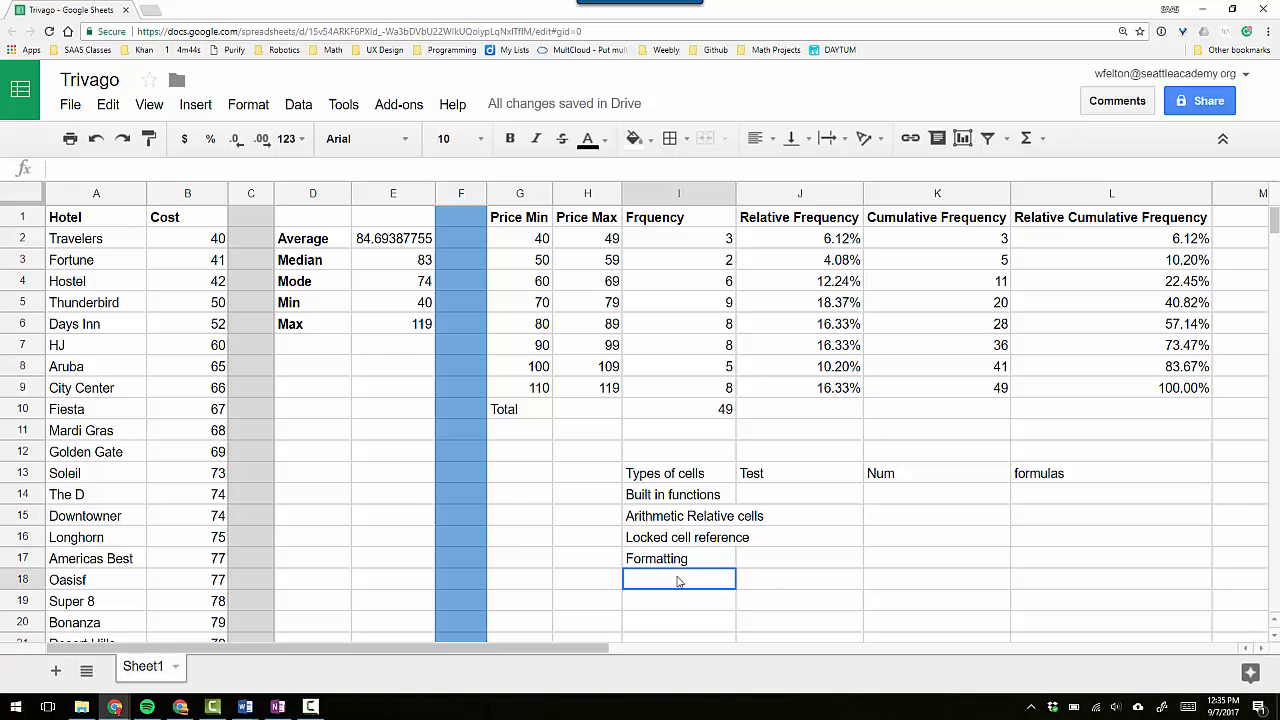
left_click(821, 286)
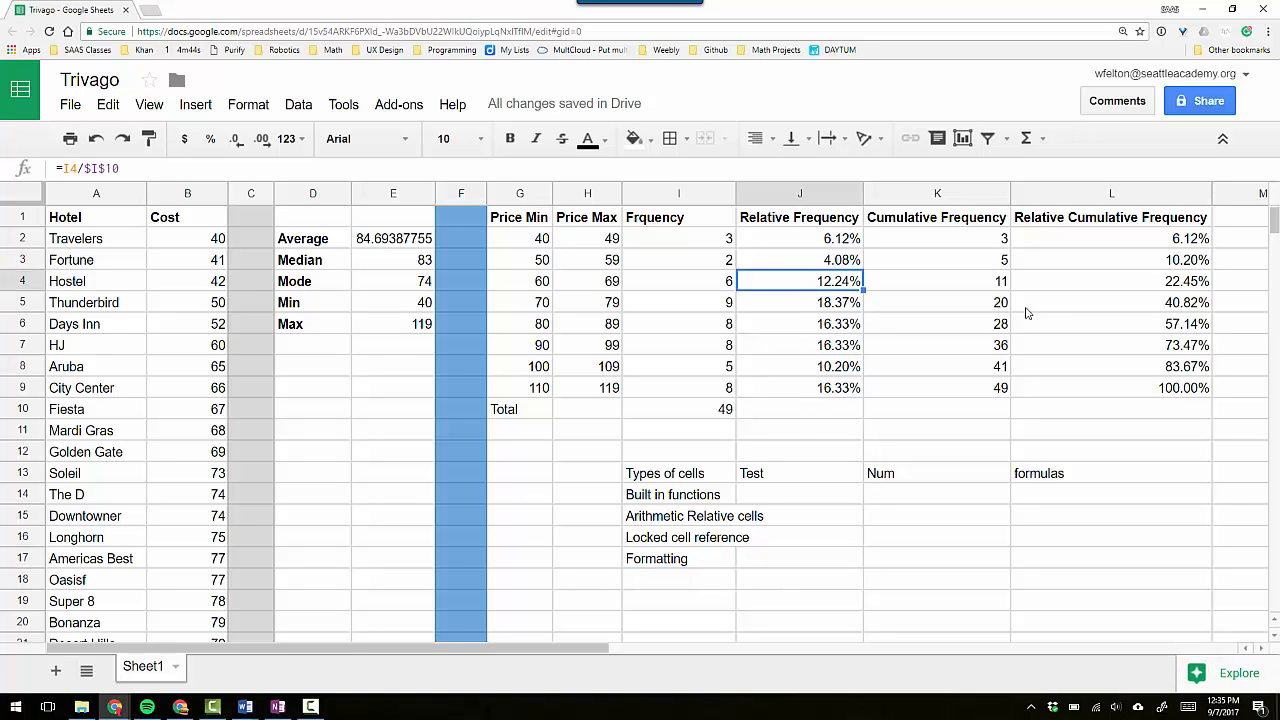
left_click(675, 559)
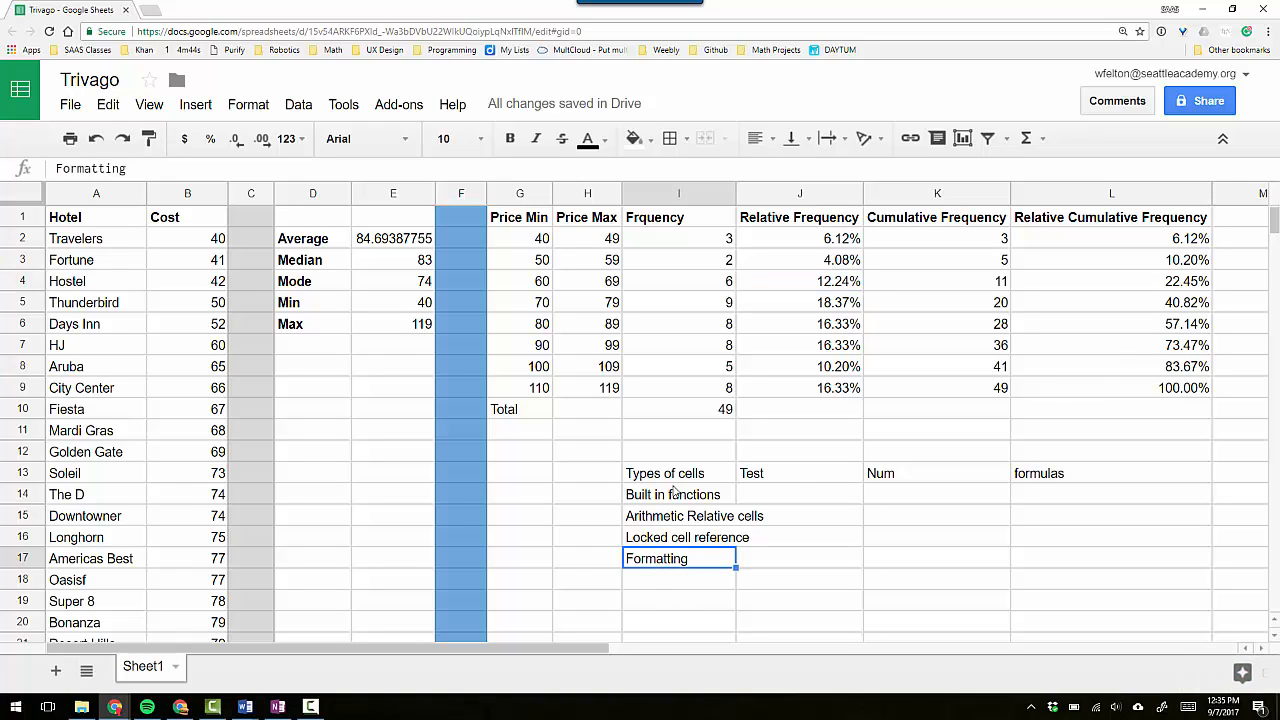